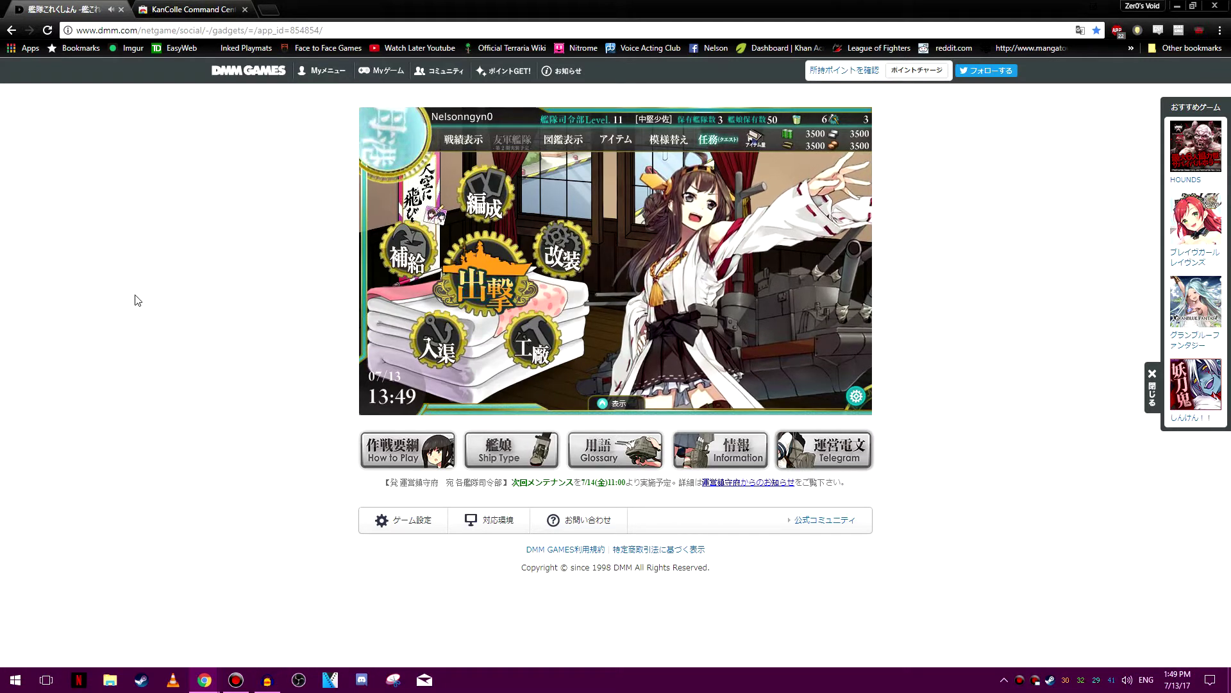
# Switch to the KanColle Command Center 改 Chrome Web Store listing tab.
pyautogui.click(193, 11)
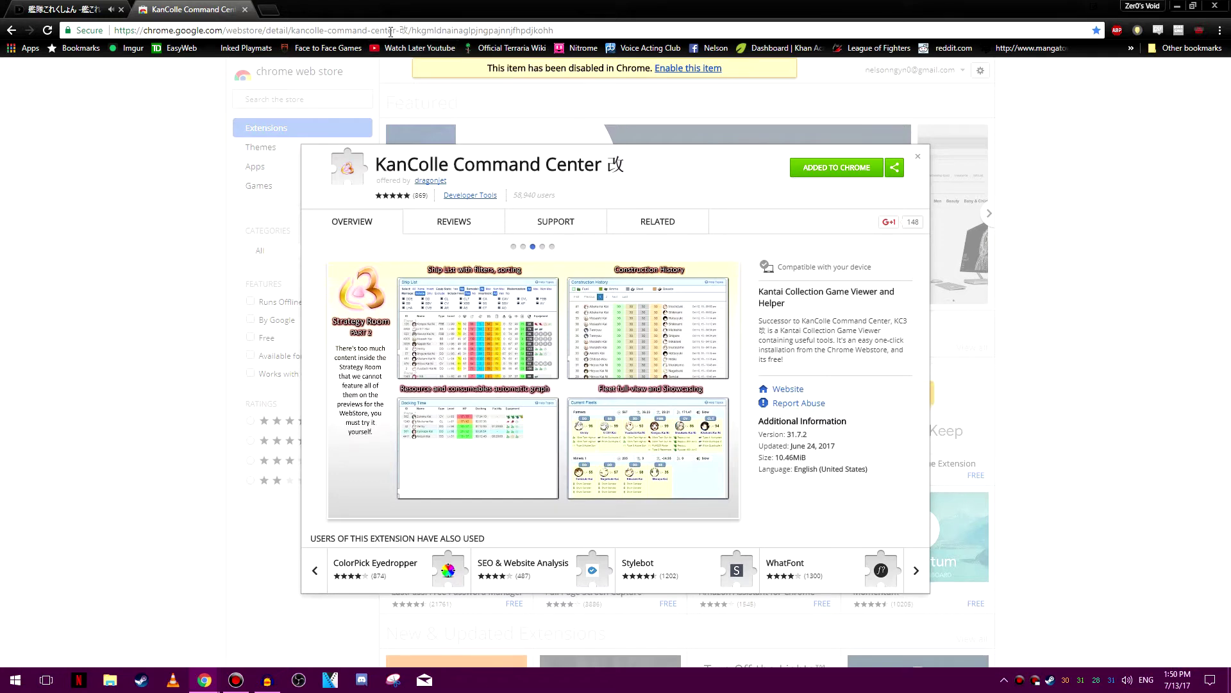
# Replace the store listing with KC3改's 'Play Kantai Collection via KC3改' launch page.
pyautogui.click(121, 9)
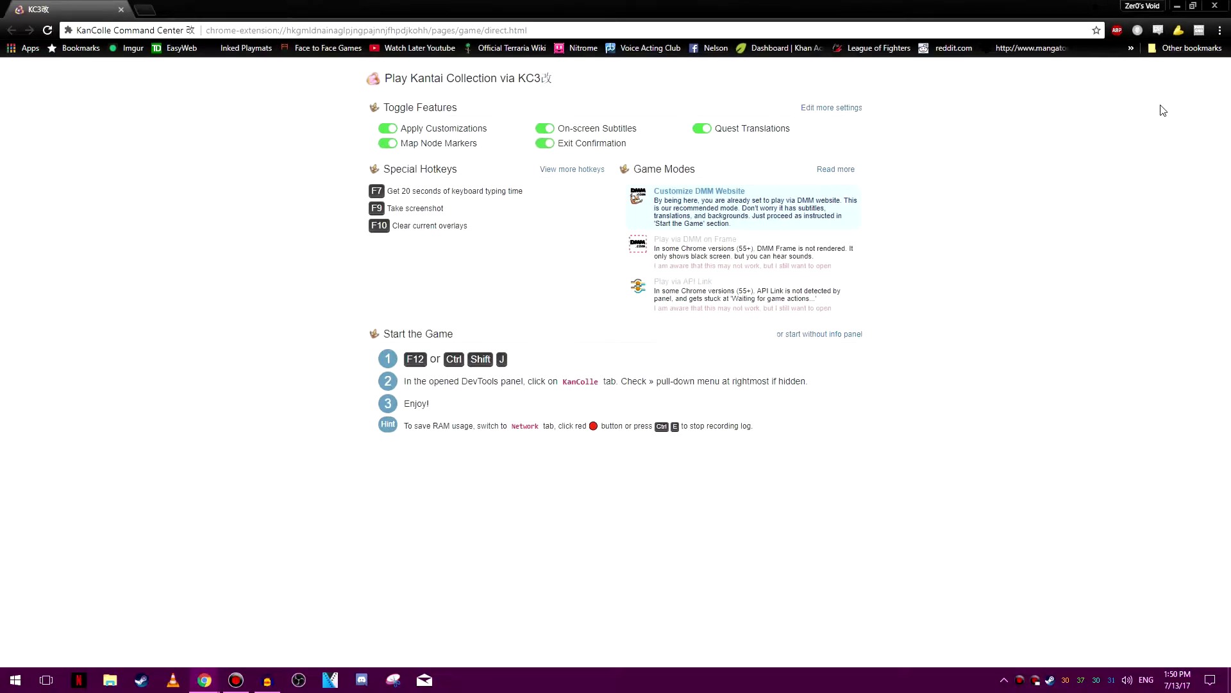
pyautogui.click(1179, 31)
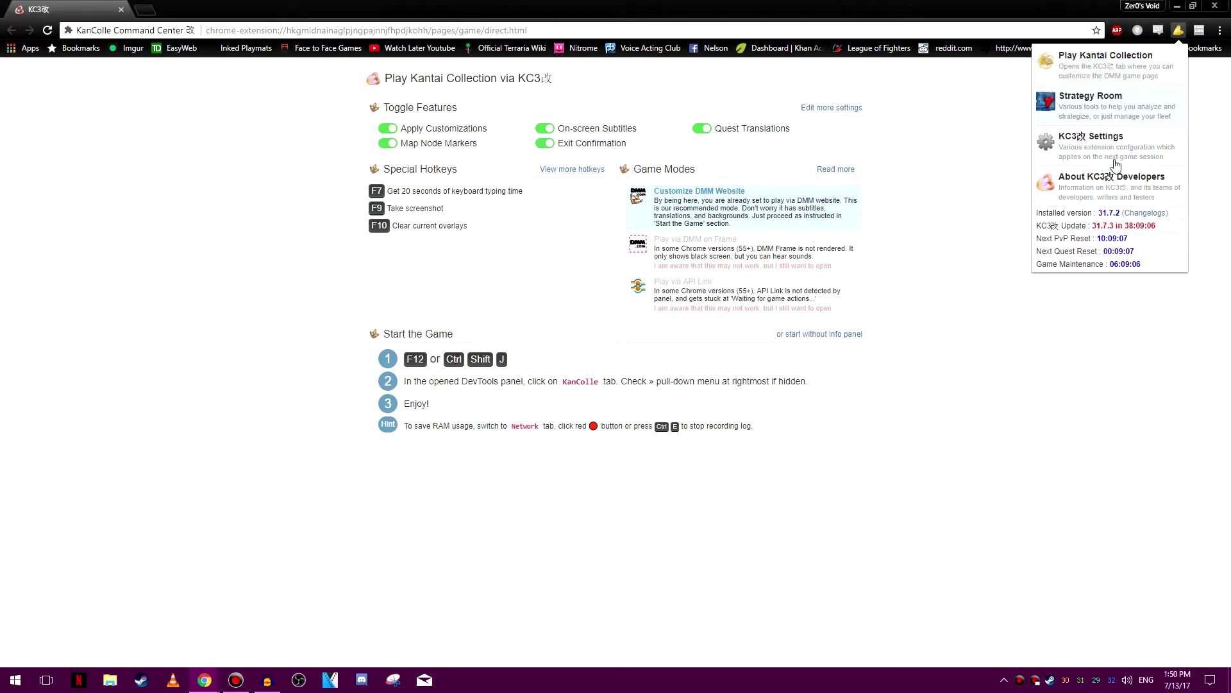
pyautogui.click(1127, 182)
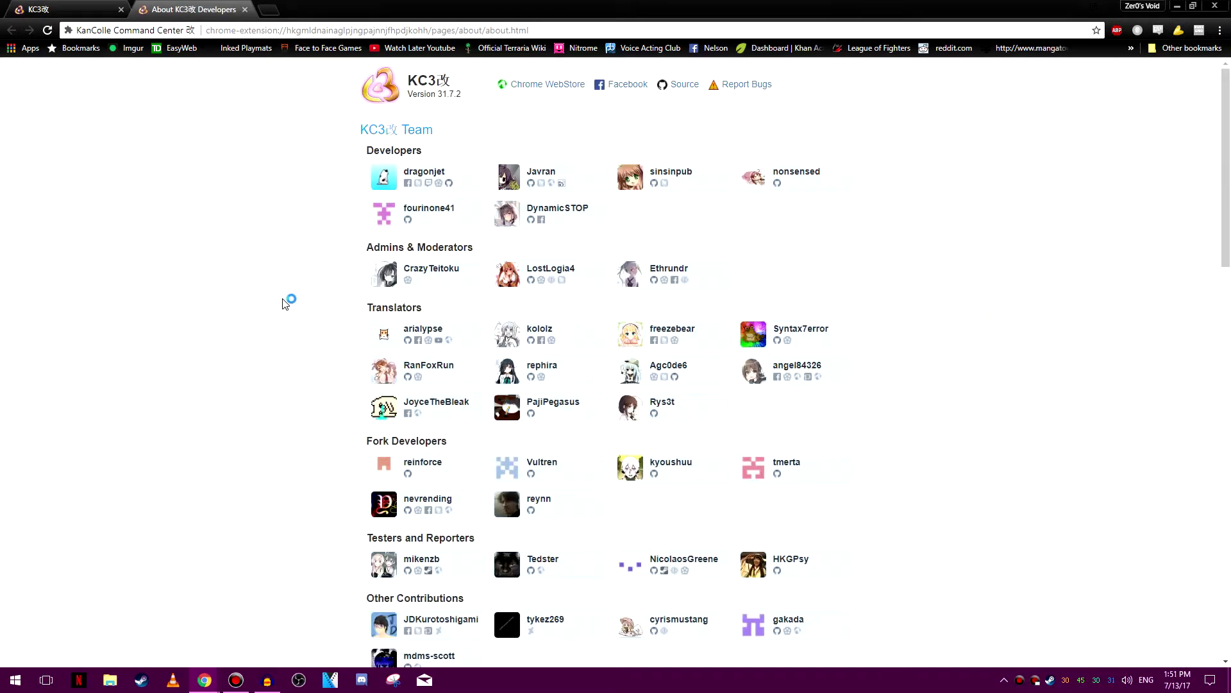
pyautogui.scroll(-10, 285, 302)
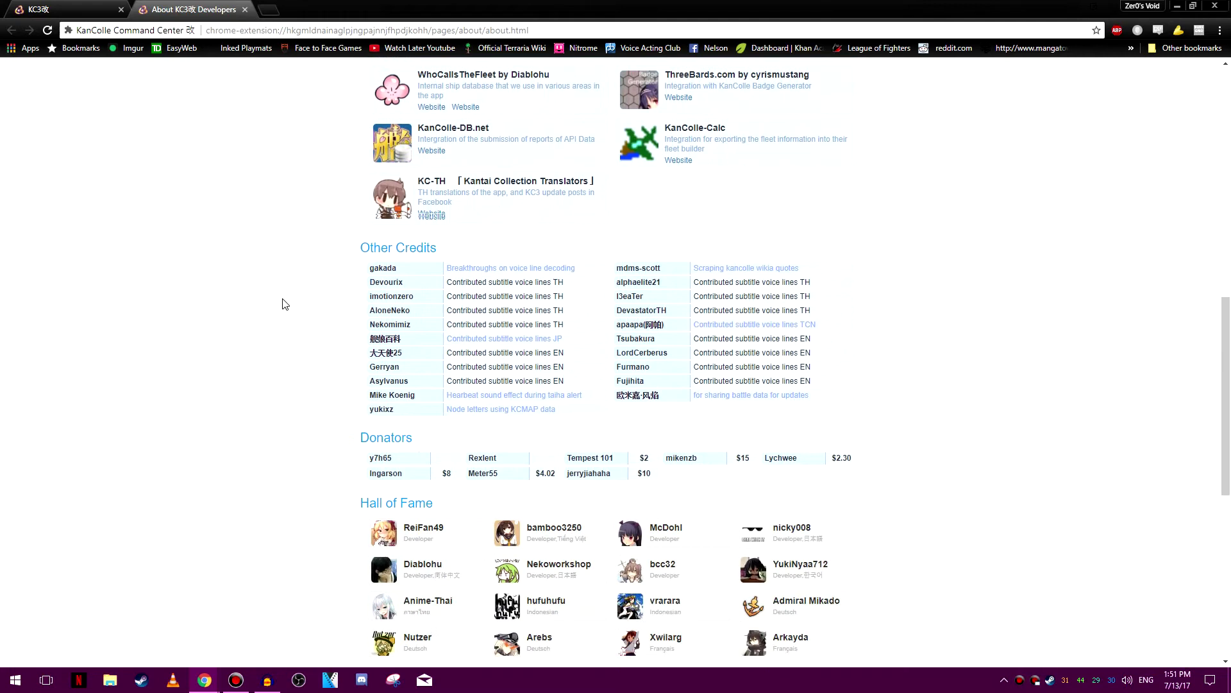
pyautogui.scroll(-8, 286, 302)
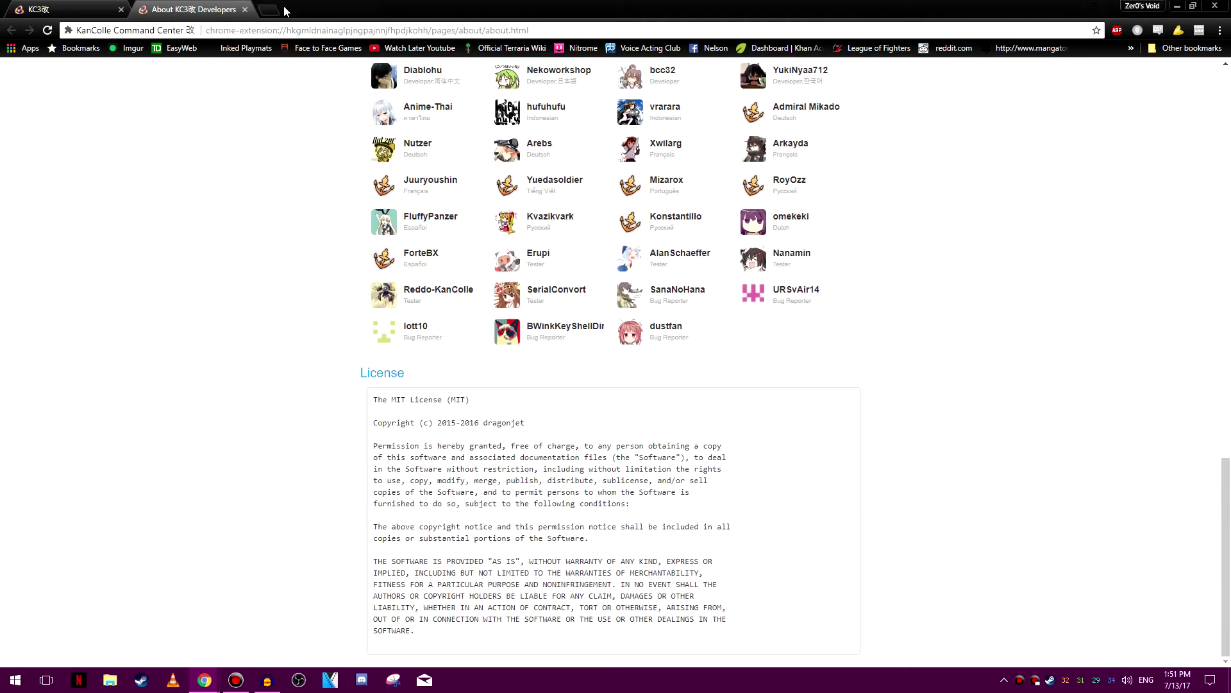
pyautogui.click(244, 10)
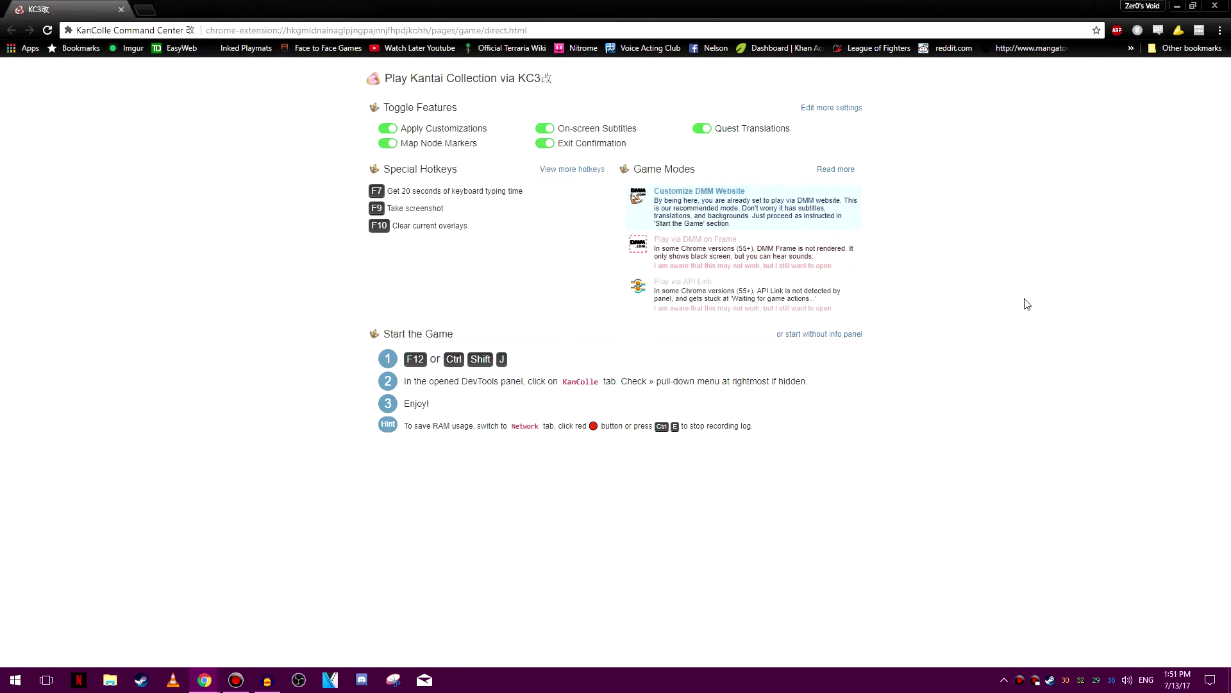
# Review the launch page's five feature toggles, all on, and bring up the KC3改 toolbar menu.
pyautogui.click(1179, 32)
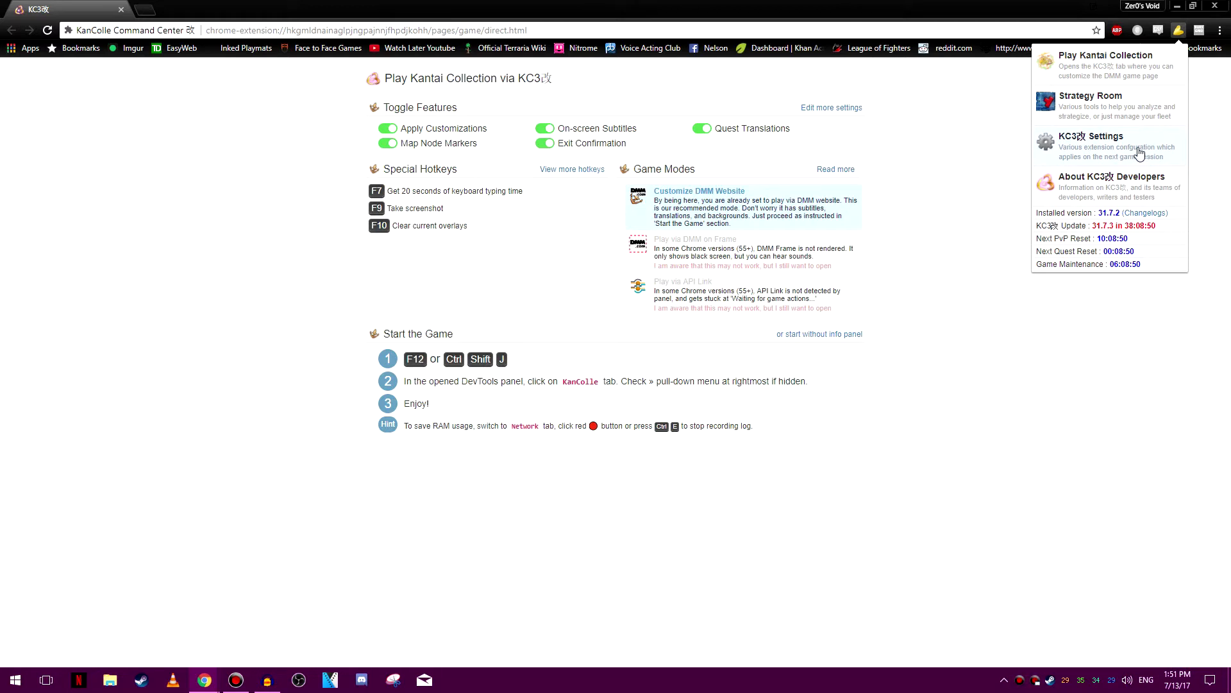
pyautogui.click(246, 155)
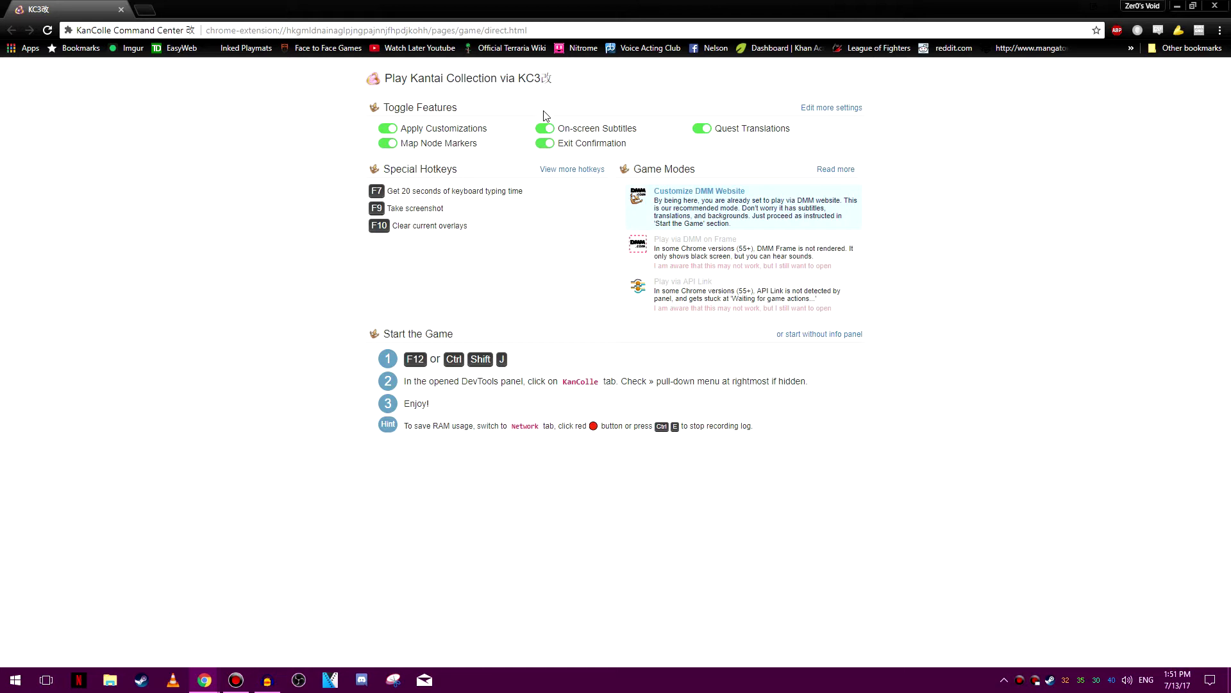
pyautogui.doubleClick(575, 128)
pyautogui.click(670, 114)
pyautogui.doubleClick(727, 128)
pyautogui.click(915, 147)
pyautogui.moveTo(414, 148); pyautogui.dragTo(594, 147)
pyautogui.click(561, 150)
pyautogui.click(968, 168)
pyautogui.click(1180, 30)
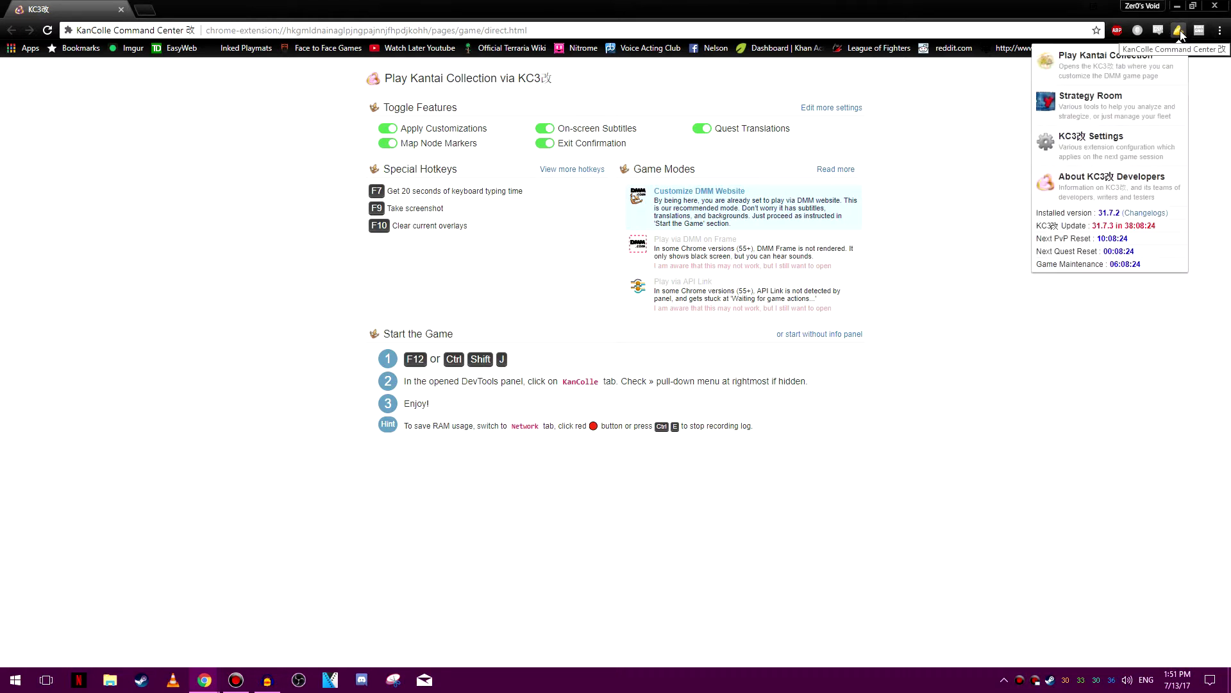
# Open KC3改 Settings in a new tab and look over its screenshot and alert options.
pyautogui.click(1087, 138)
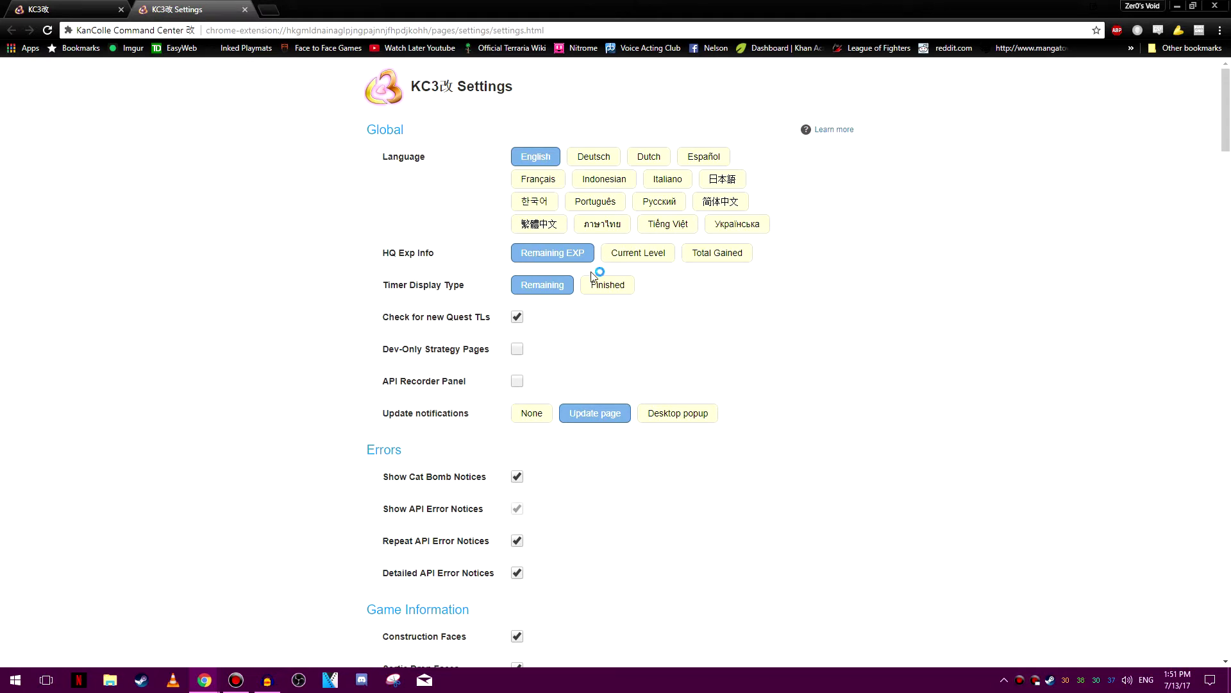
pyautogui.moveTo(385, 257); pyautogui.dragTo(443, 257)
pyautogui.click(905, 310)
pyautogui.moveTo(403, 288); pyautogui.dragTo(460, 290)
pyautogui.click(816, 317)
# Scroll down the Settings page to the Game Window section.
pyautogui.scroll(-4, 330, 303)
pyautogui.scroll(-2, 240, 302)
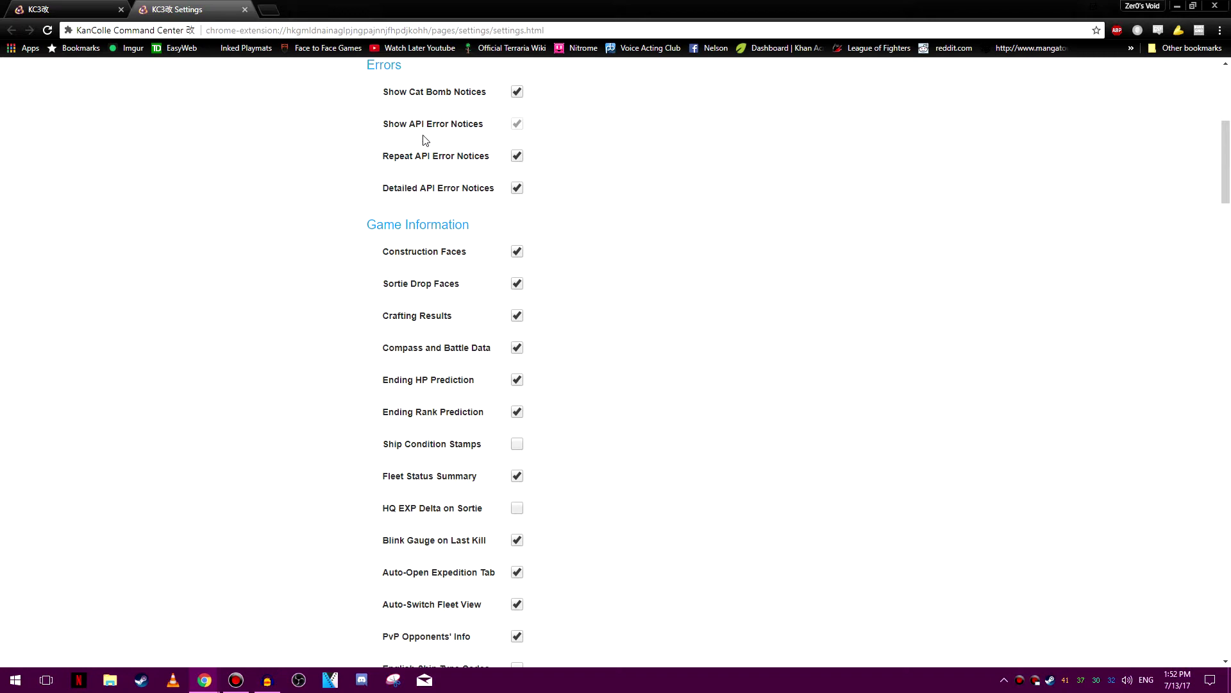
pyautogui.scroll(-6, 359, 240)
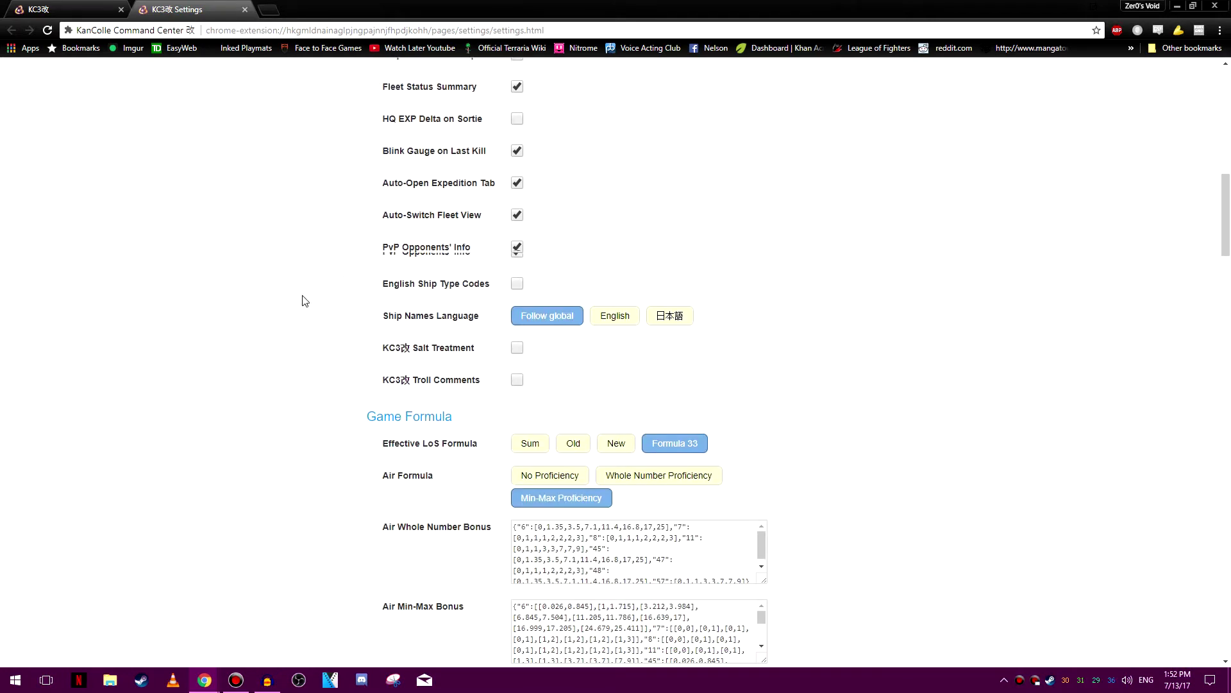
pyautogui.scroll(-4, 302, 297)
pyautogui.scroll(-3, 357, 288)
pyautogui.scroll(-2, 302, 294)
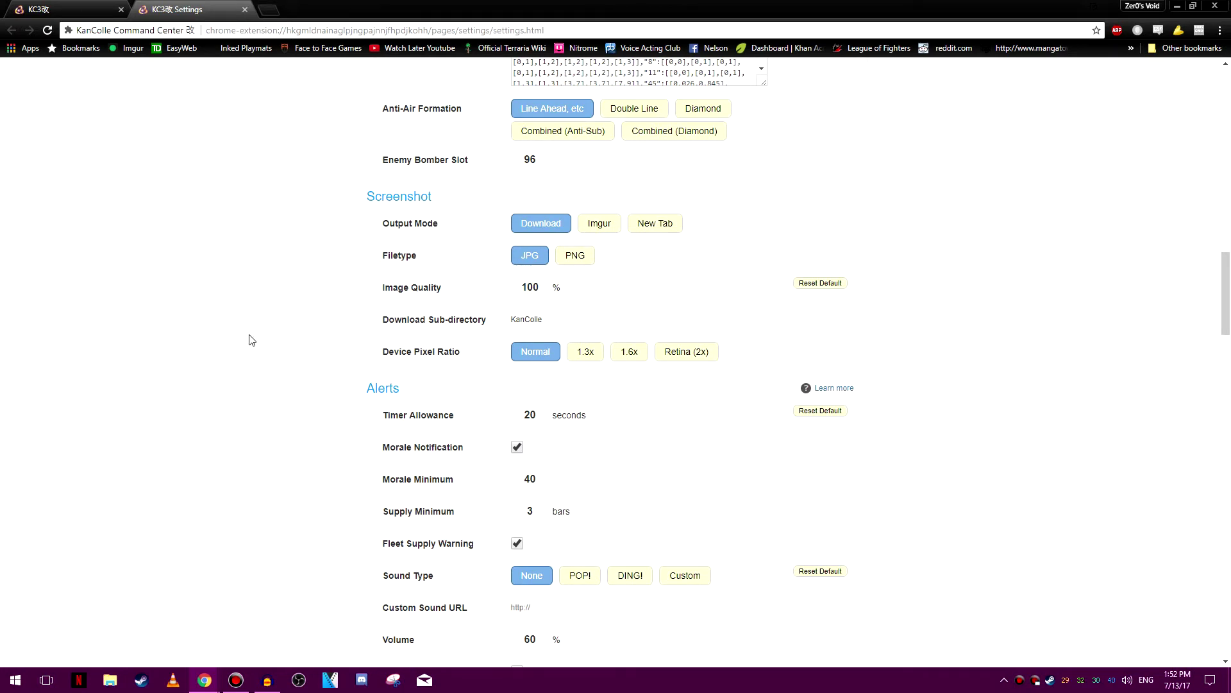
pyautogui.scroll(-3, 250, 337)
pyautogui.scroll(-10, 253, 324)
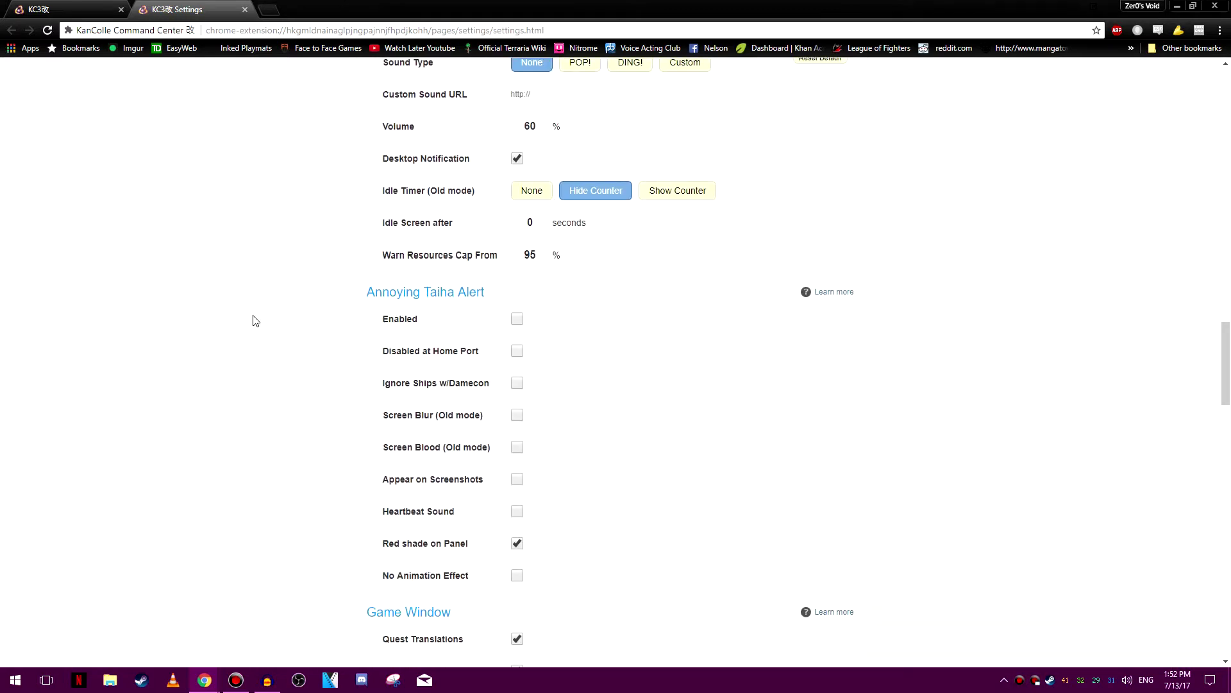
pyautogui.scroll(-3, 256, 321)
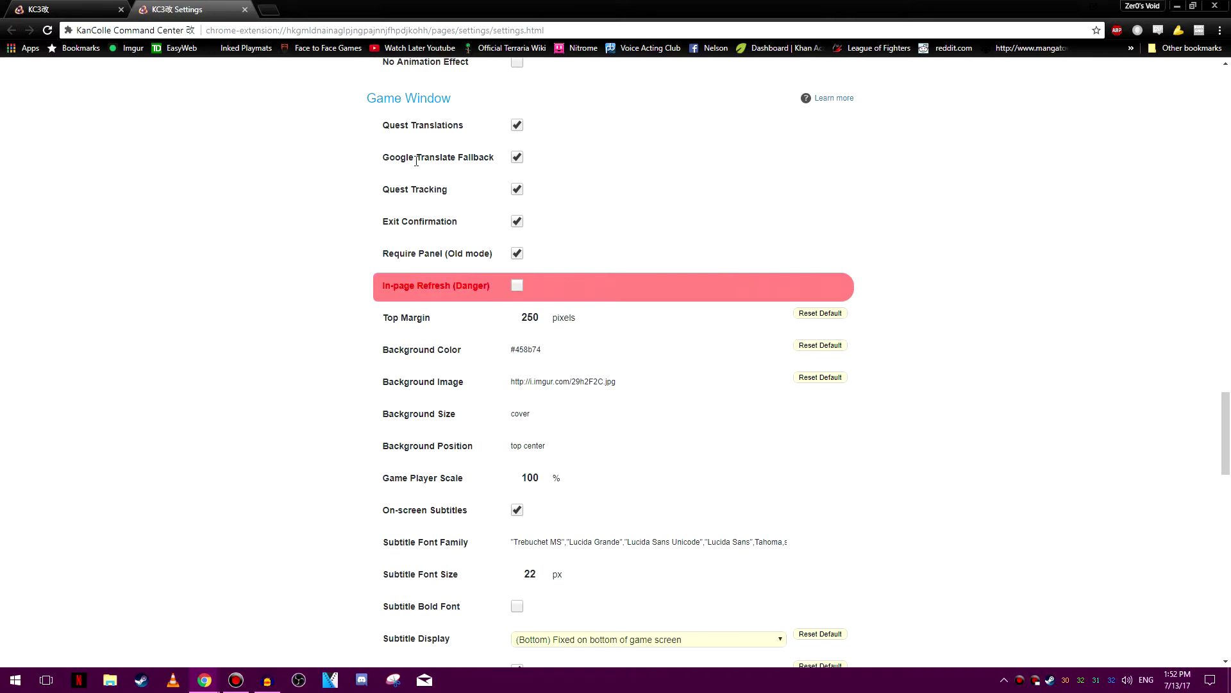
pyautogui.moveTo(395, 154); pyautogui.dragTo(433, 157)
pyautogui.click(466, 156)
pyautogui.click(428, 122)
pyautogui.scroll(-1, 347, 236)
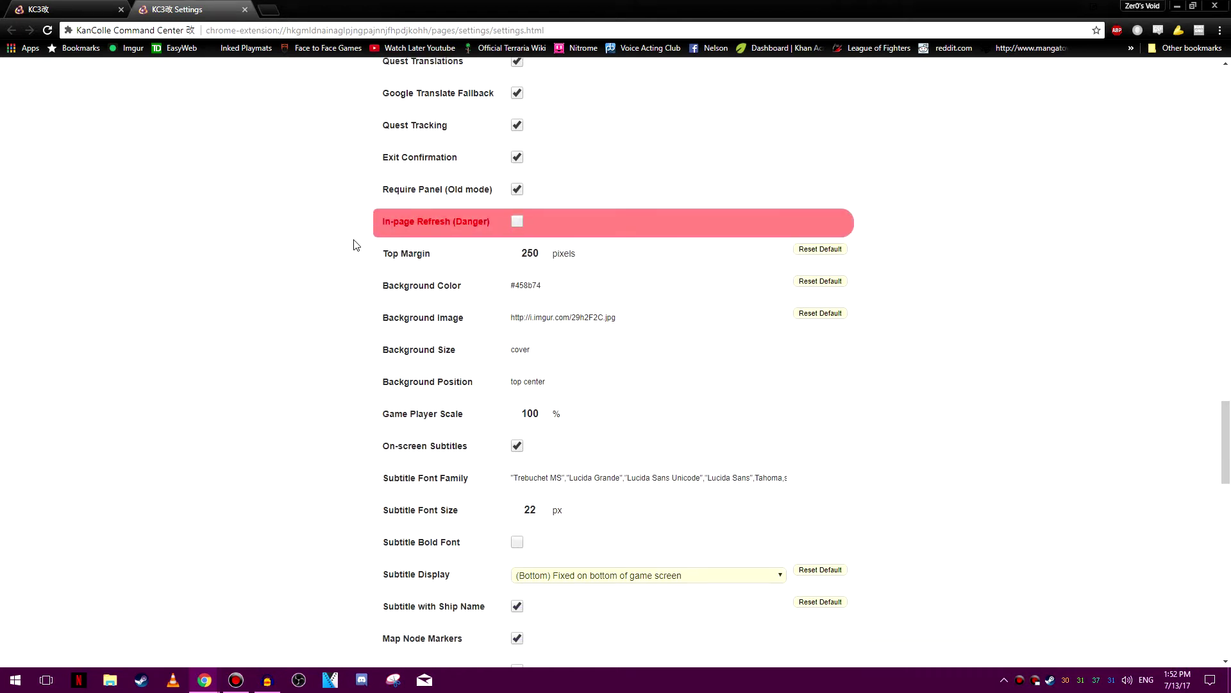
pyautogui.scroll(-1, 294, 245)
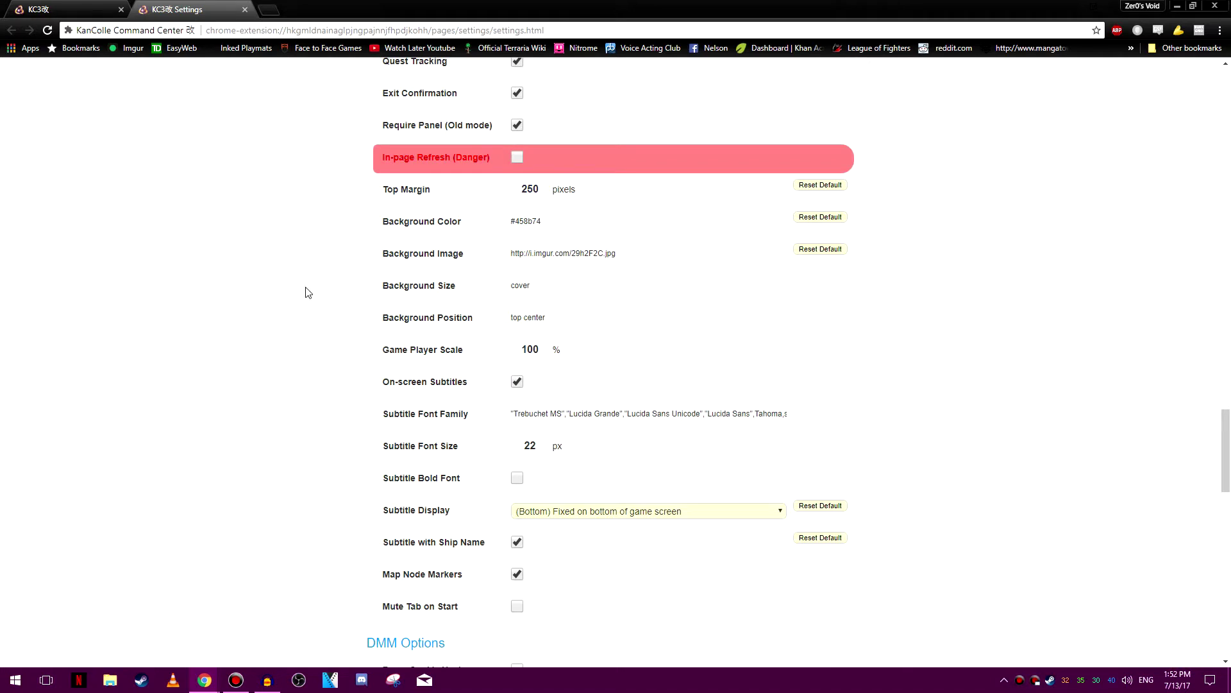
pyautogui.moveTo(567, 221); pyautogui.dragTo(491, 218)
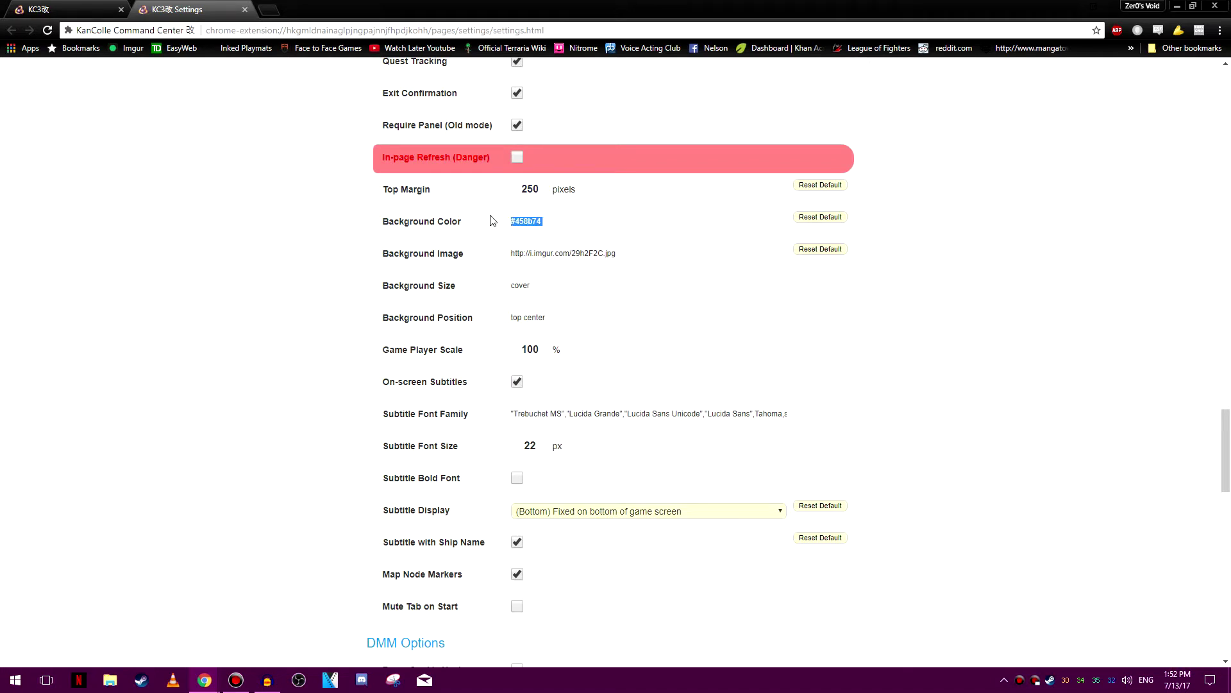
pyautogui.click(575, 221)
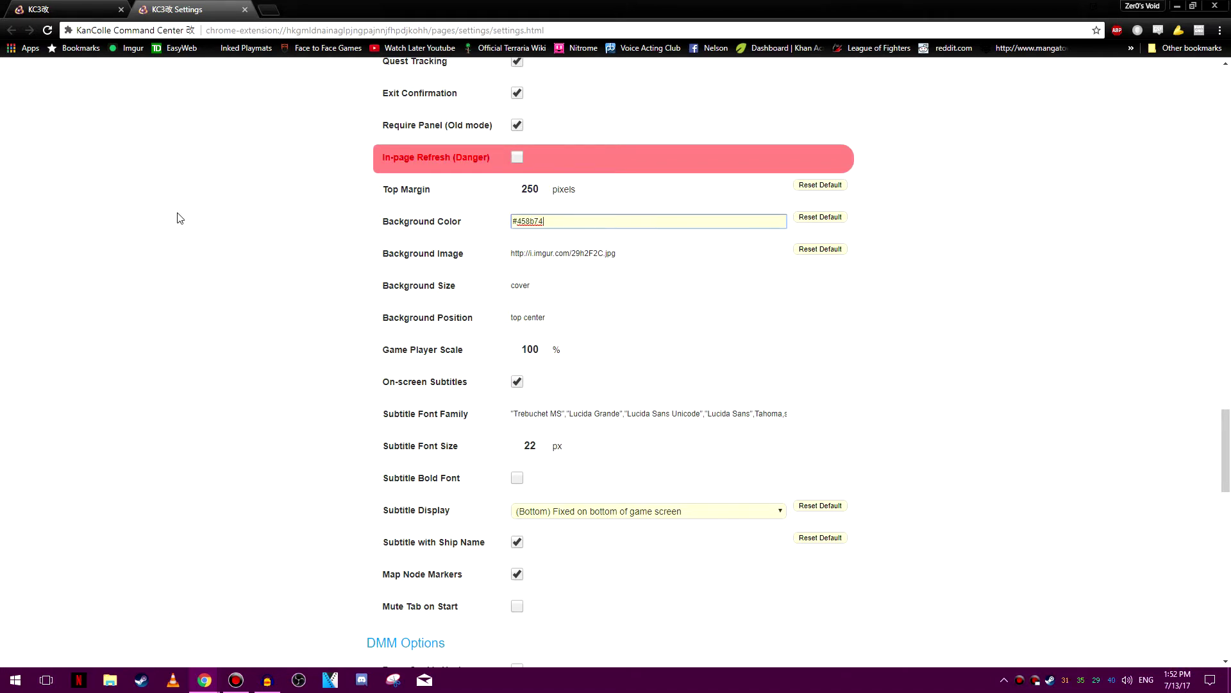
pyautogui.click(633, 255)
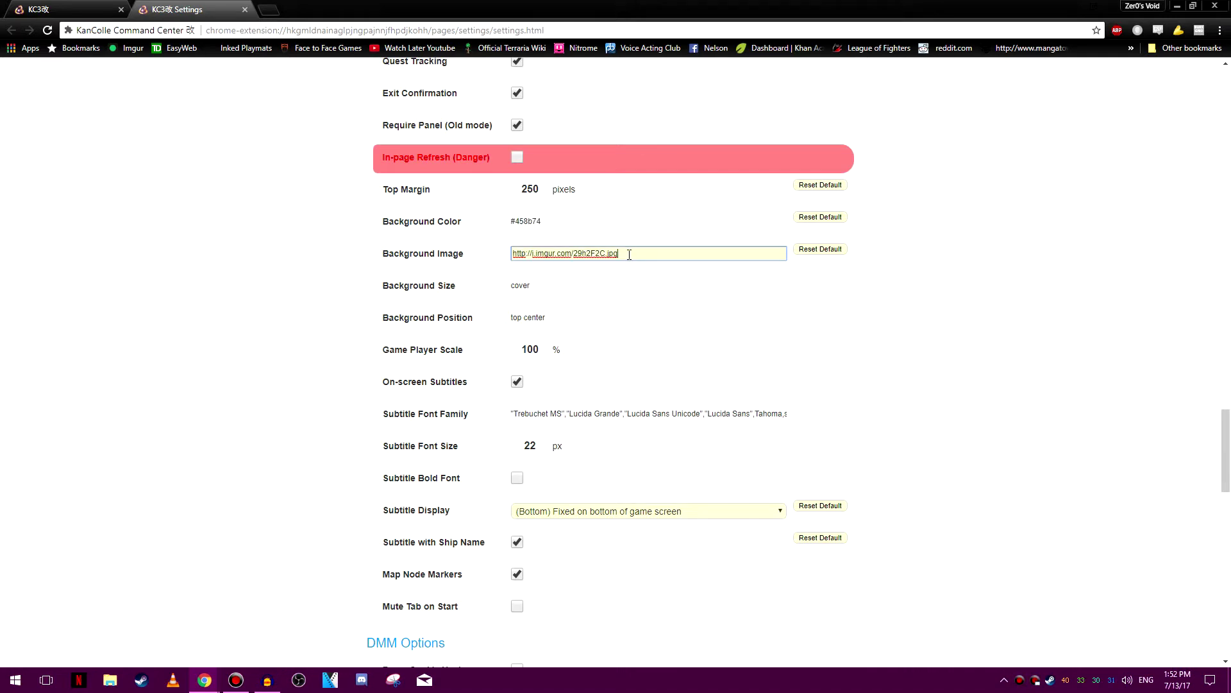
pyautogui.moveTo(632, 254); pyautogui.dragTo(503, 248)
pyautogui.hotkey('ctrl', 'c')
pyautogui.rightClick(549, 252)
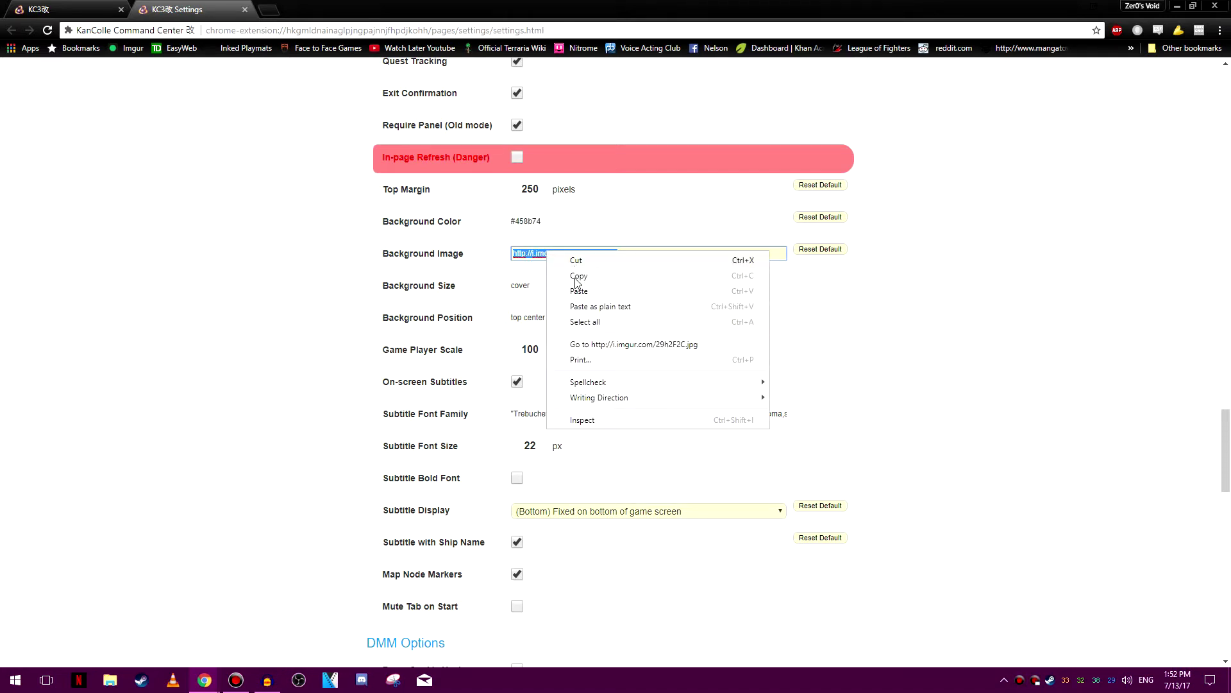
pyautogui.click(575, 260)
pyautogui.rightClick(553, 253)
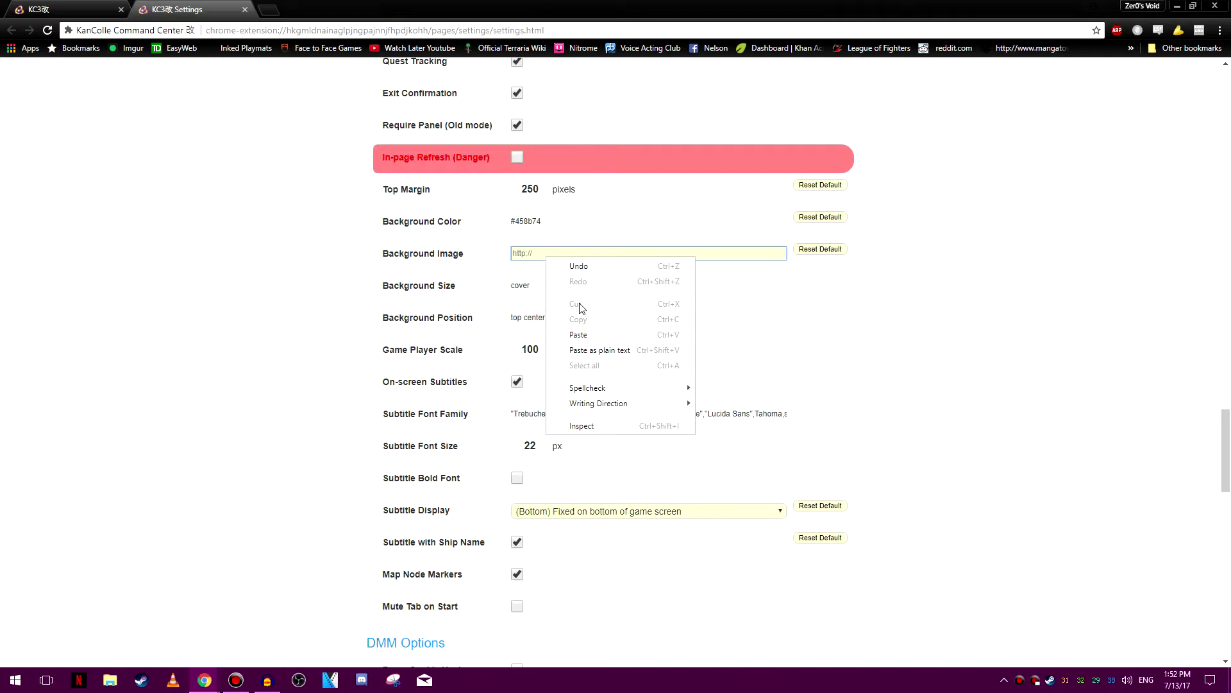
pyautogui.click(581, 334)
pyautogui.click(298, 236)
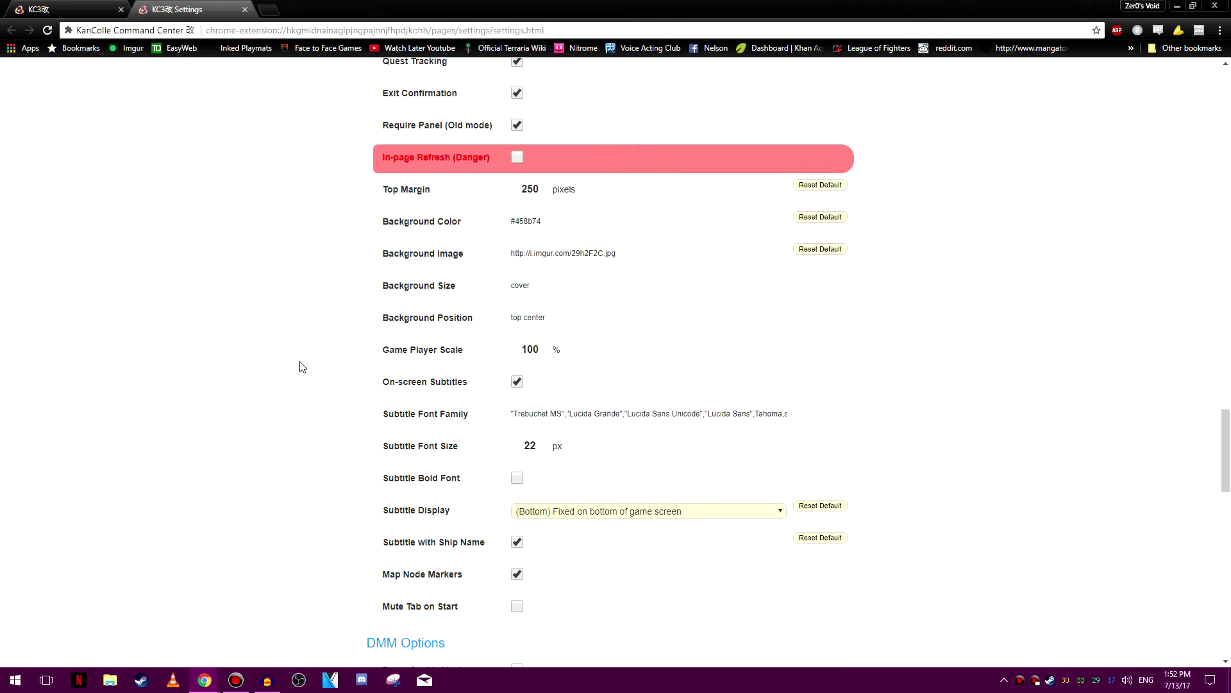
pyautogui.click(269, 9)
pyautogui.rightClick(277, 30)
pyautogui.click(325, 100)
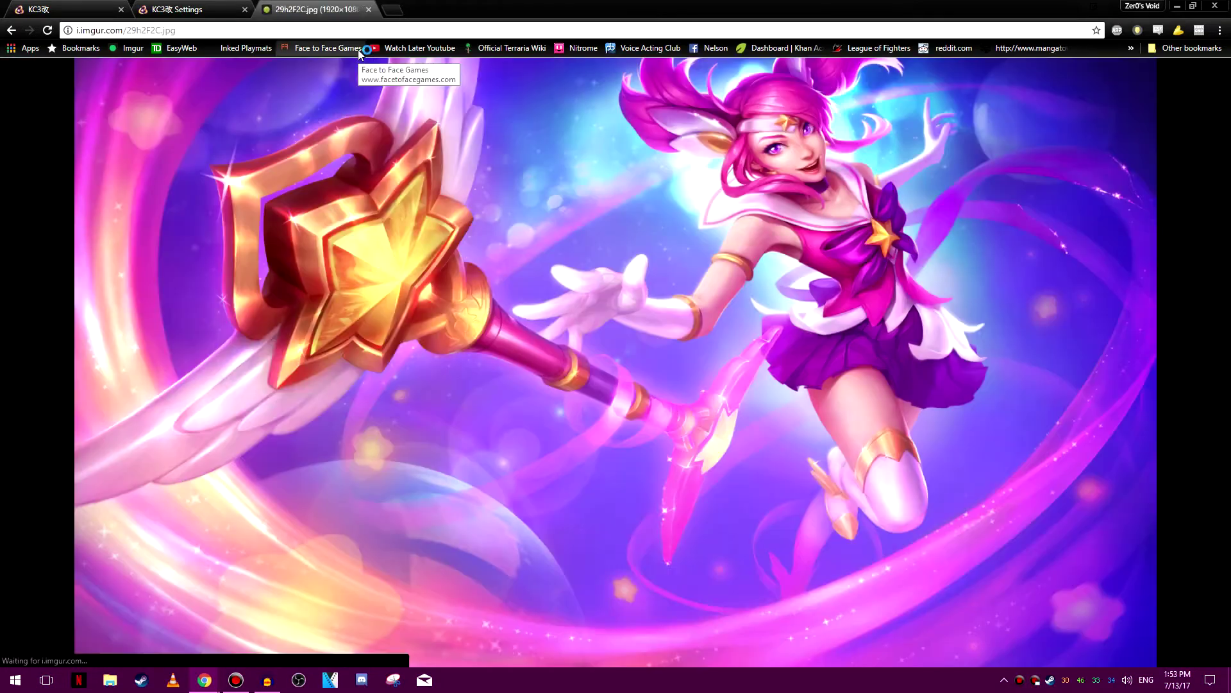
pyautogui.click(368, 9)
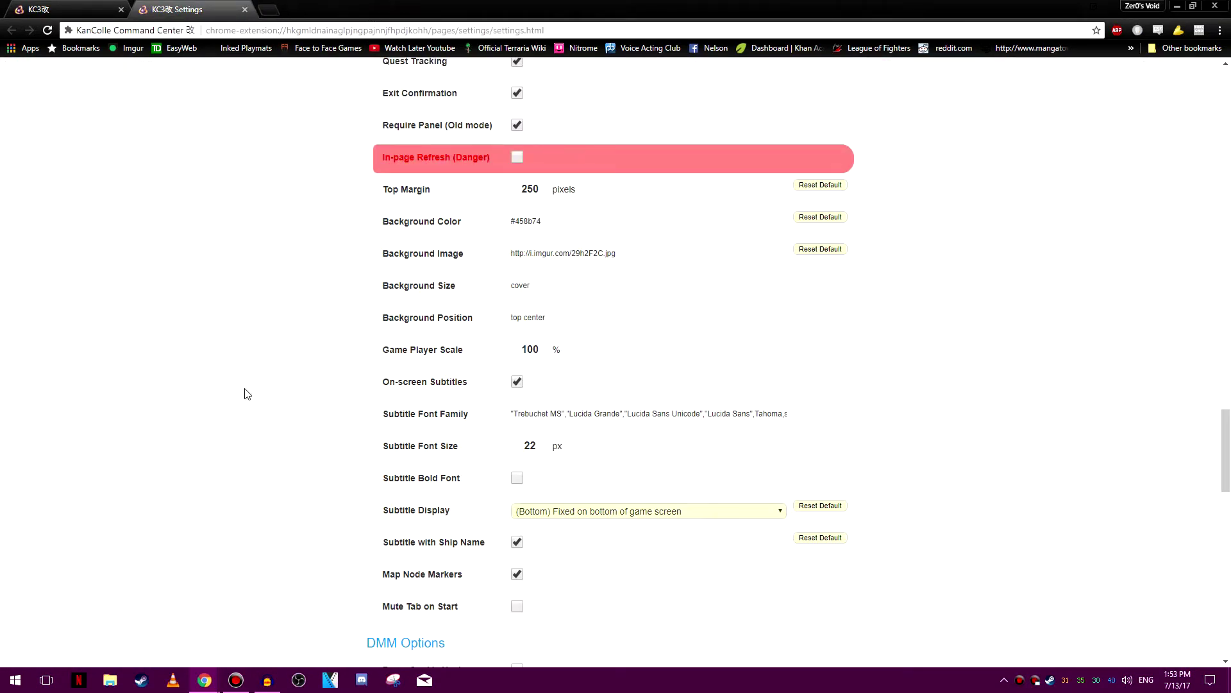
pyautogui.scroll(-1, 250, 388)
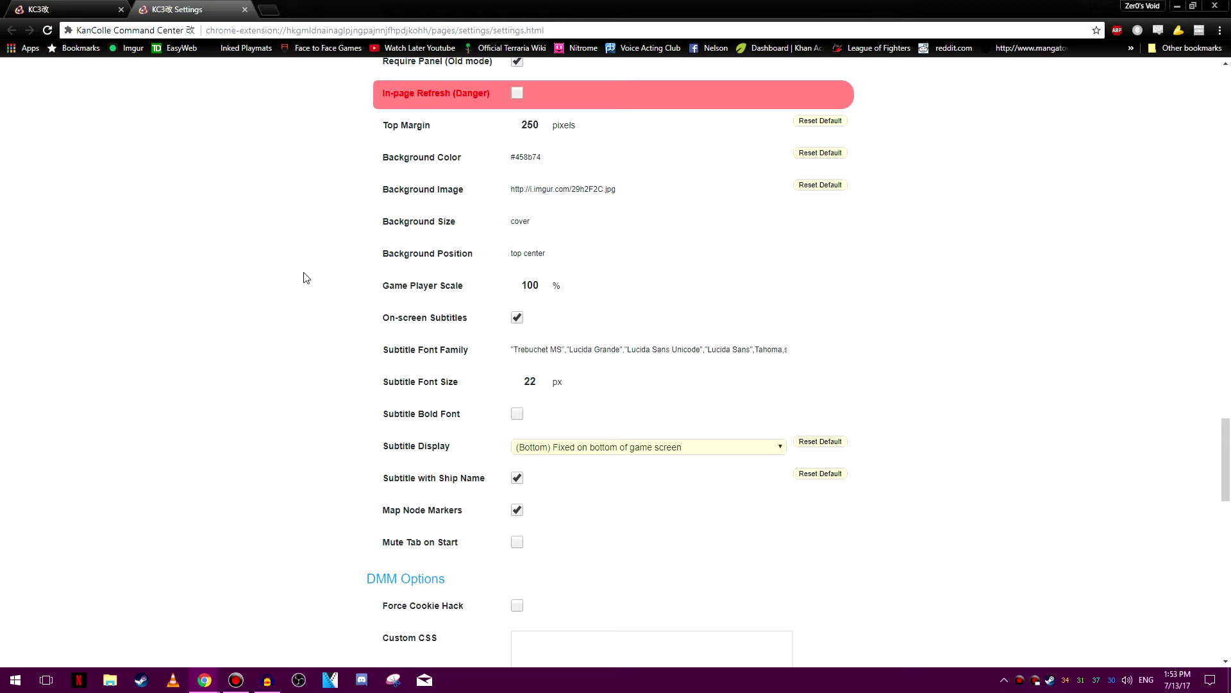
pyautogui.click(531, 285)
pyautogui.click(244, 307)
pyautogui.scroll(-3, 204, 353)
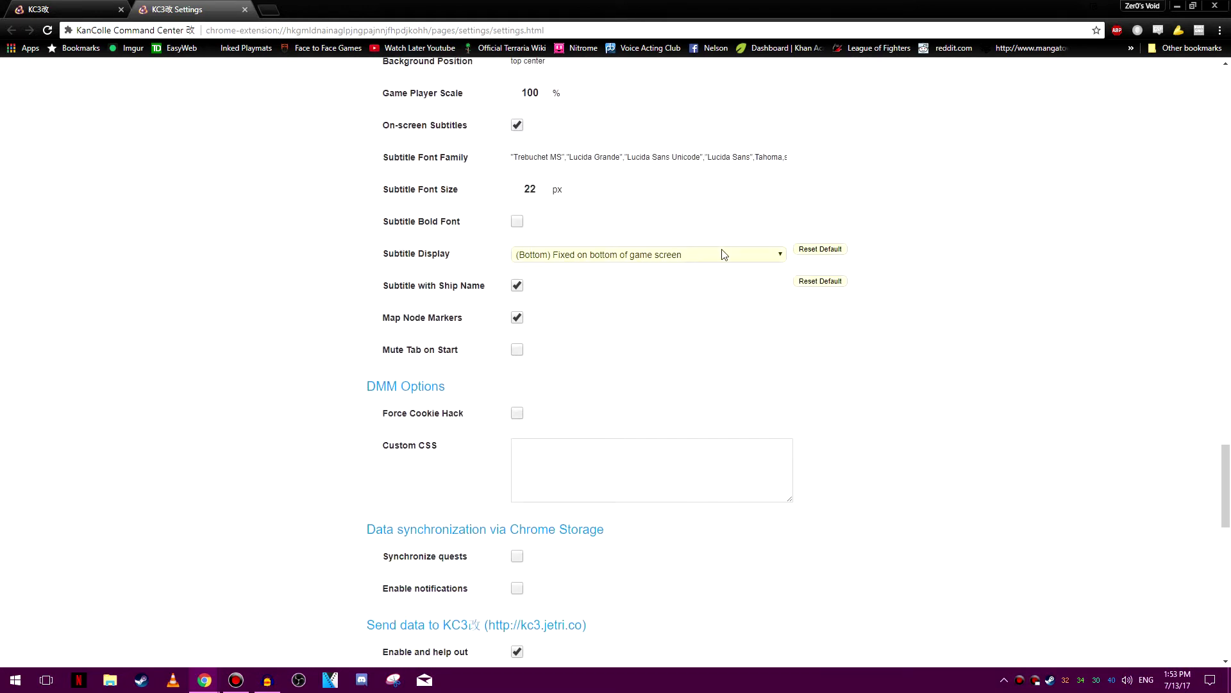
pyautogui.click(781, 256)
pyautogui.click(677, 268)
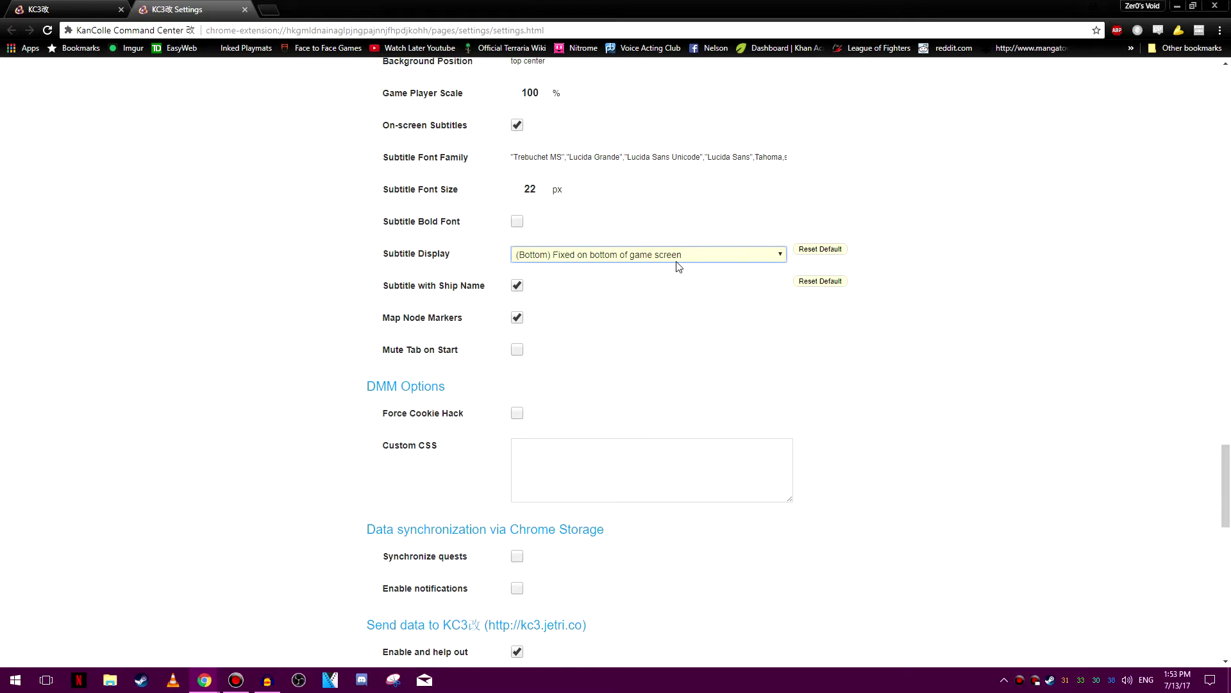
pyautogui.click(676, 261)
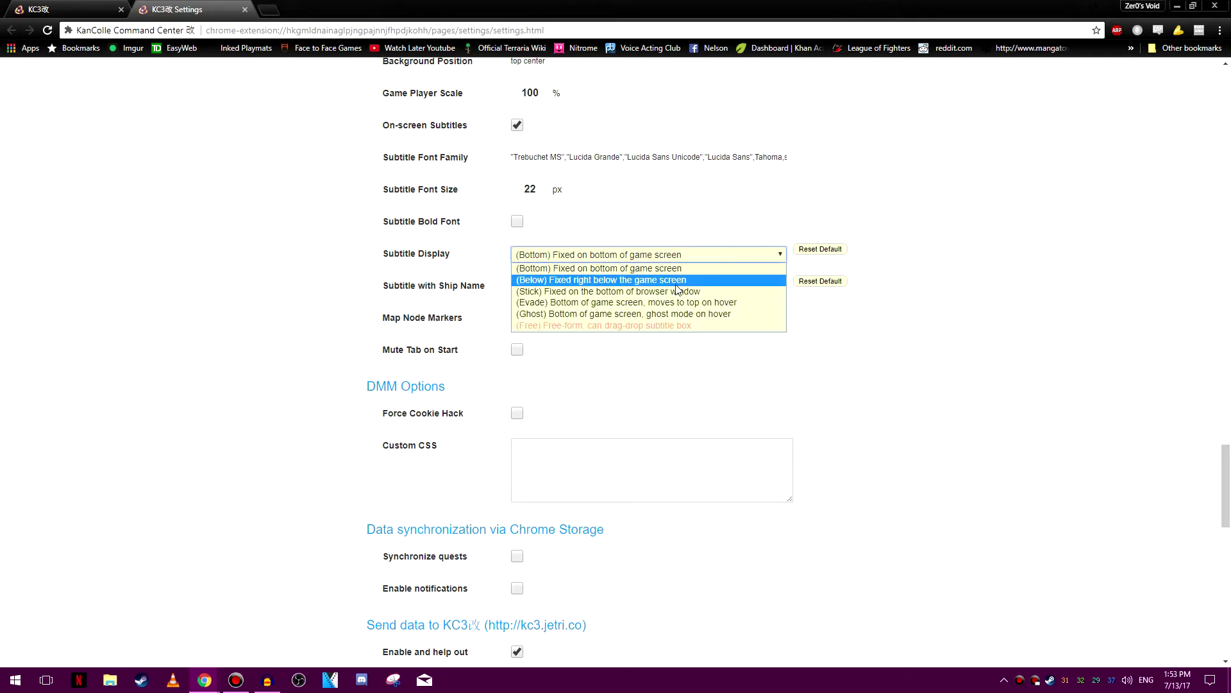
pyautogui.click(747, 184)
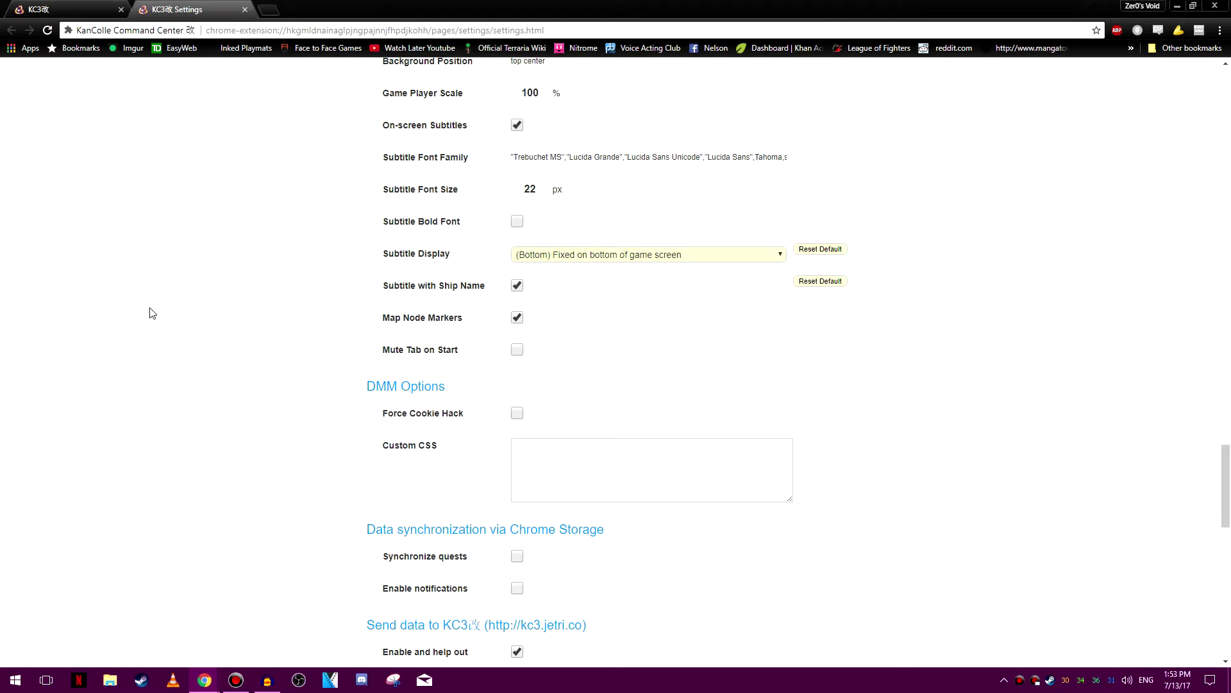
pyautogui.moveTo(425, 287); pyautogui.dragTo(458, 291)
pyautogui.click(478, 293)
pyautogui.moveTo(393, 287); pyautogui.dragTo(471, 288)
pyautogui.click(982, 376)
# Scroll the Settings page down to the Panel background options.
pyautogui.scroll(-4, 910, 368)
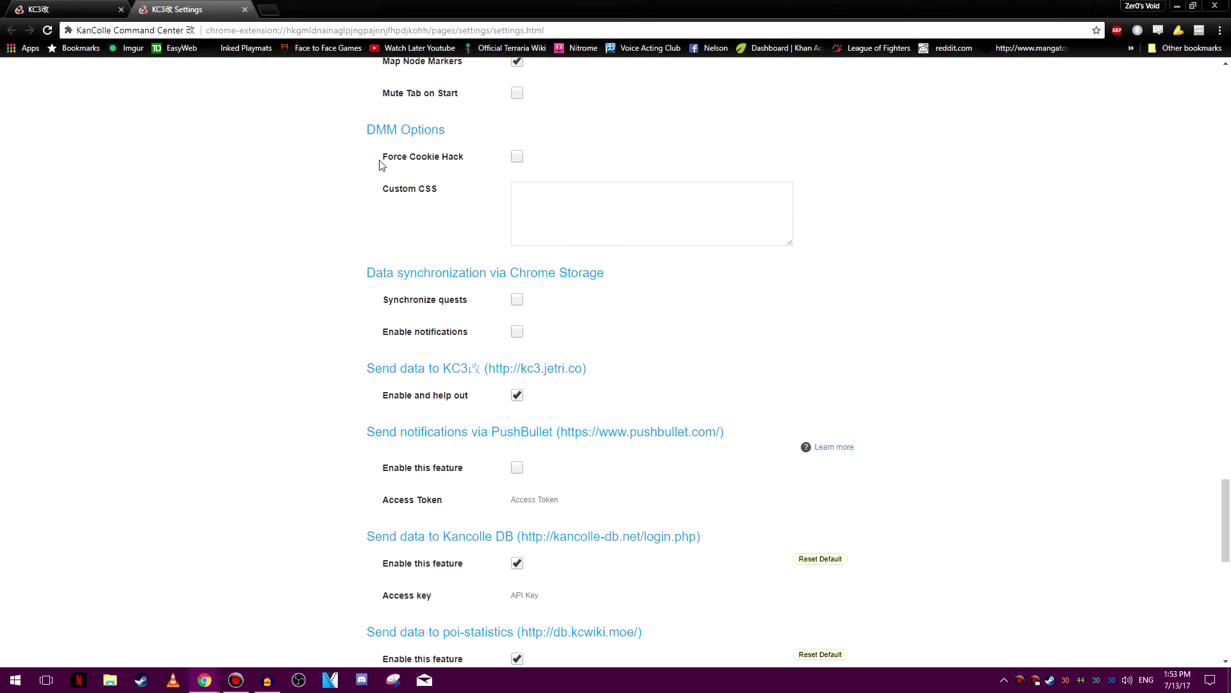
pyautogui.moveTo(382, 160); pyautogui.dragTo(449, 159)
pyautogui.scroll(-2, 201, 237)
pyautogui.scroll(-2, 241, 380)
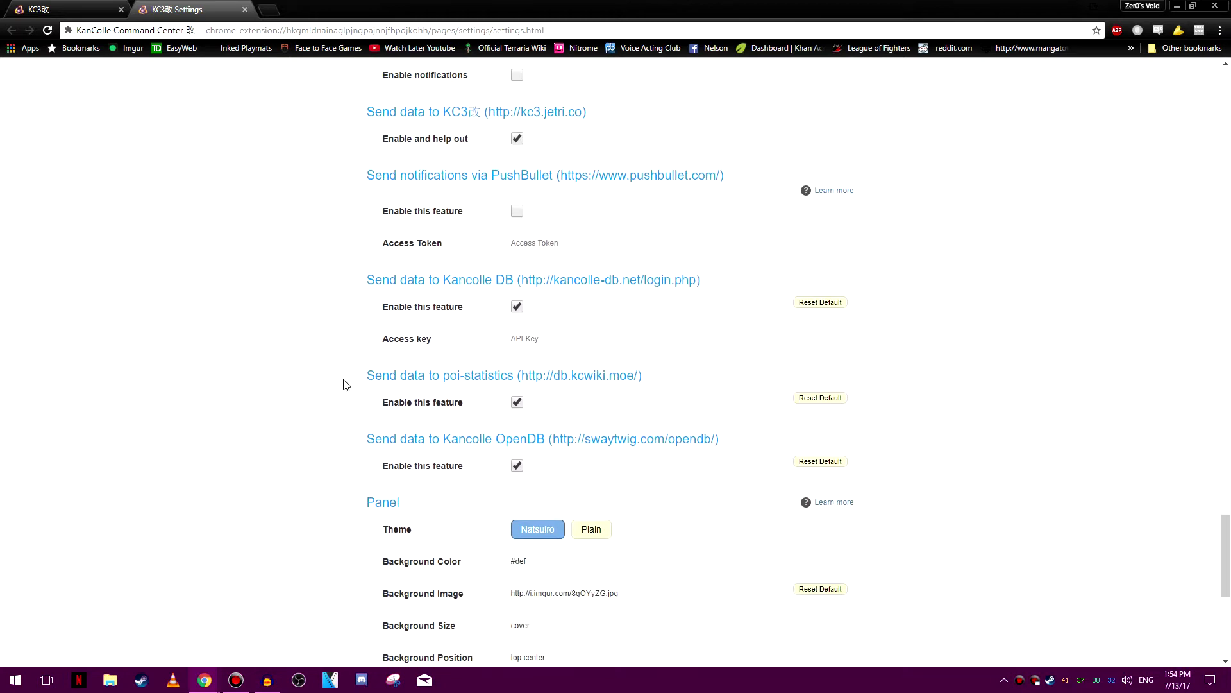
pyautogui.scroll(2, 936, 410)
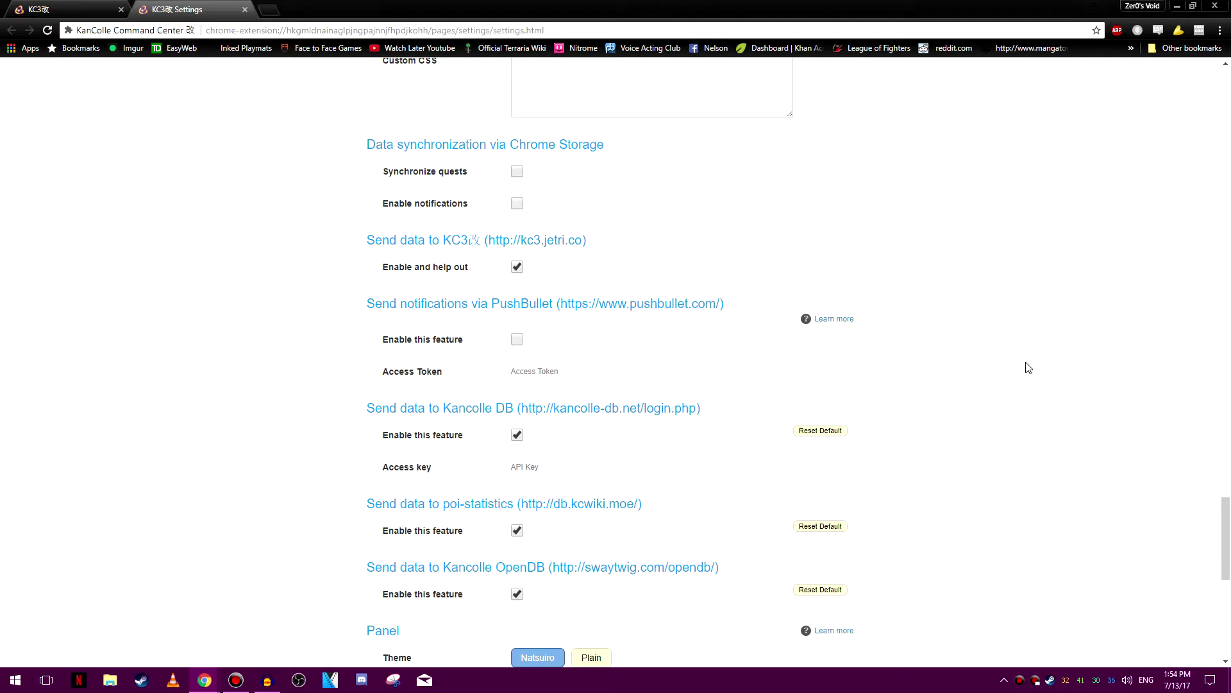
pyautogui.scroll(-1, 1026, 357)
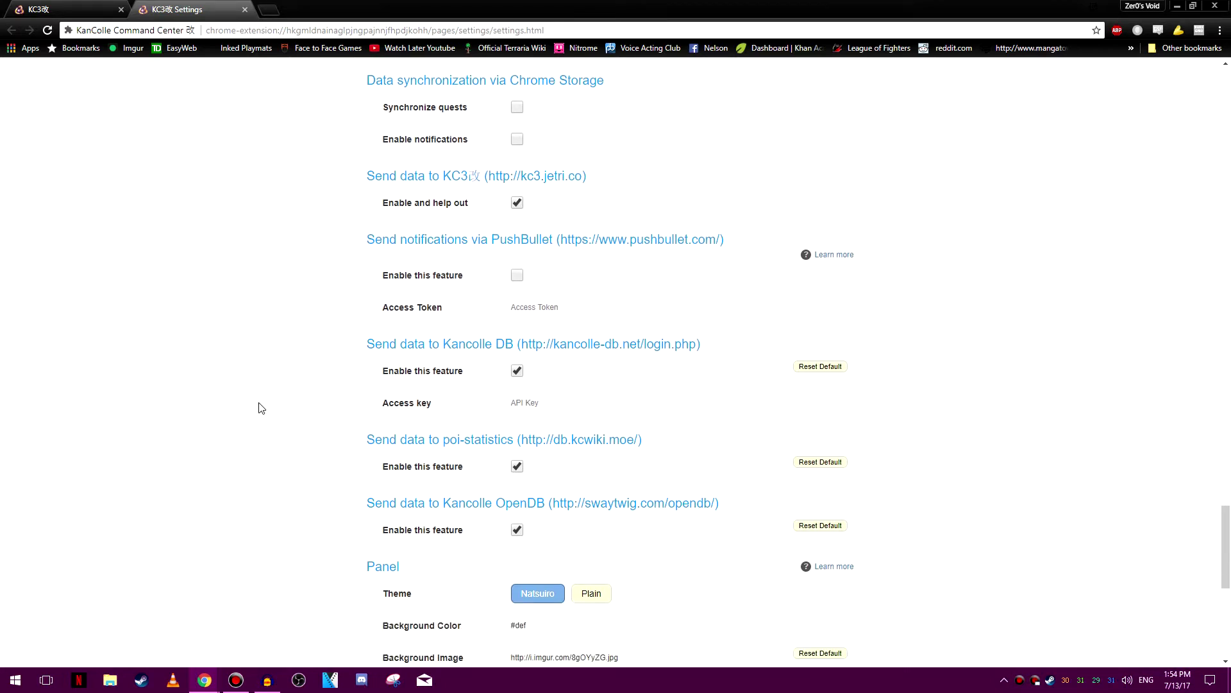
pyautogui.scroll(-2, 261, 408)
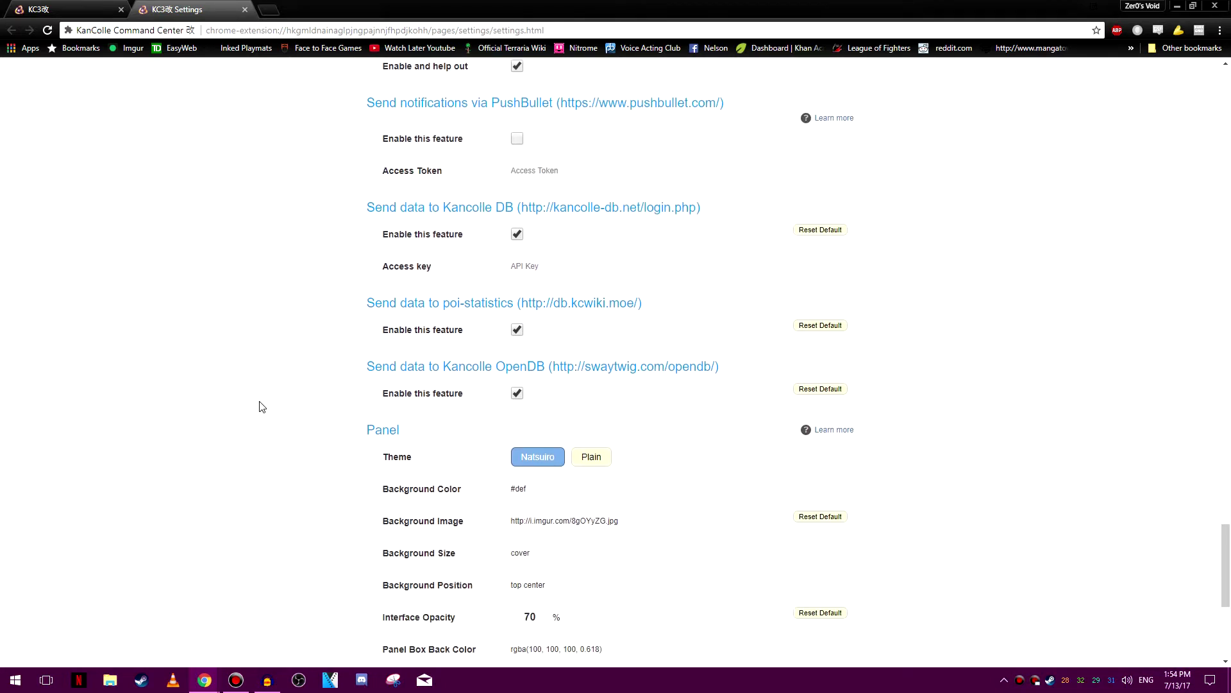
pyautogui.scroll(-1, 262, 406)
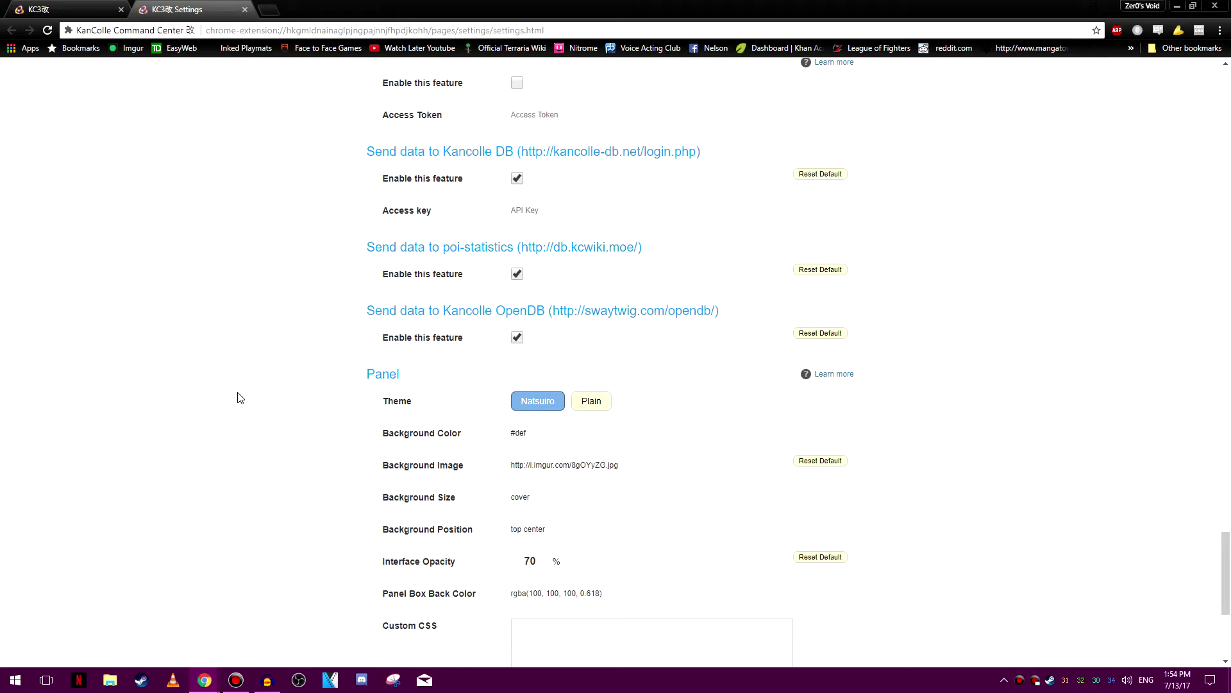
pyautogui.scroll(-2, 260, 408)
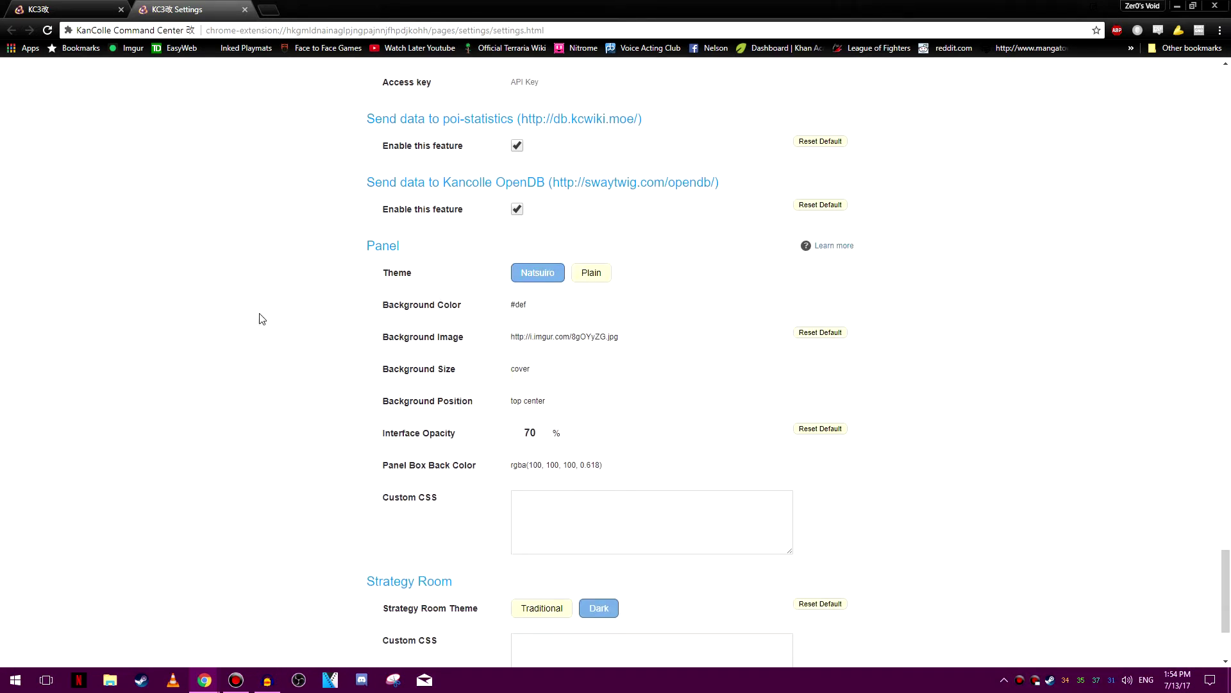
pyautogui.scroll(-1, 324, 288)
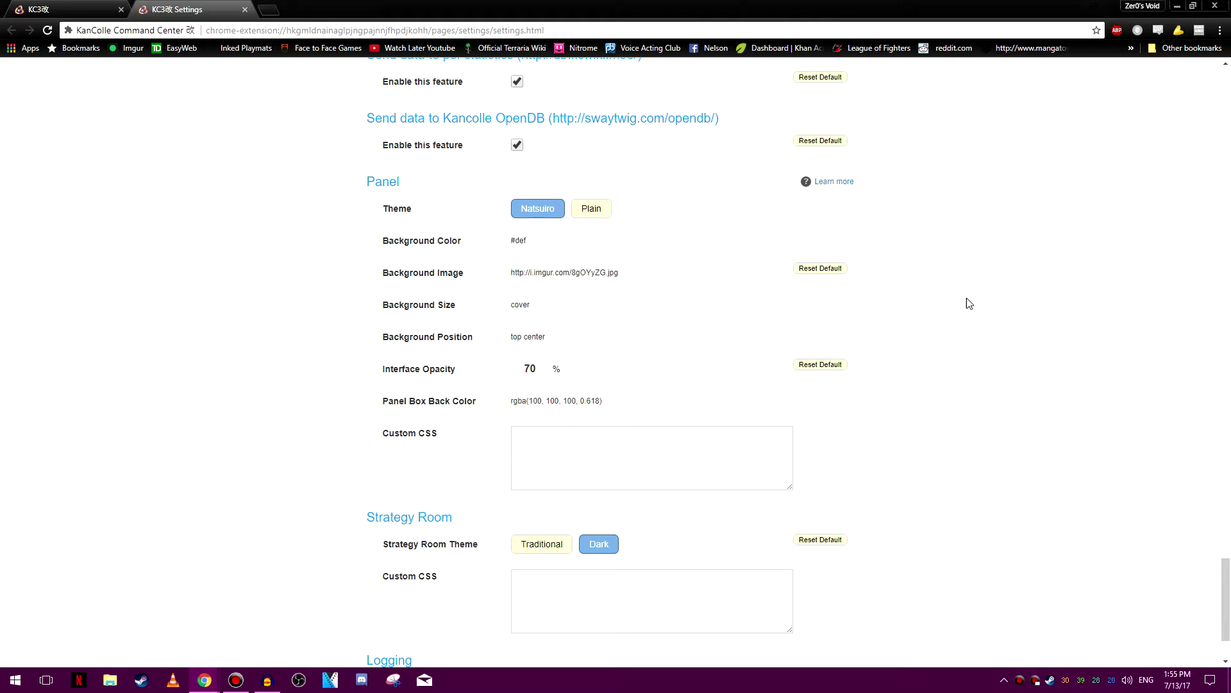
pyautogui.scroll(-2, 967, 302)
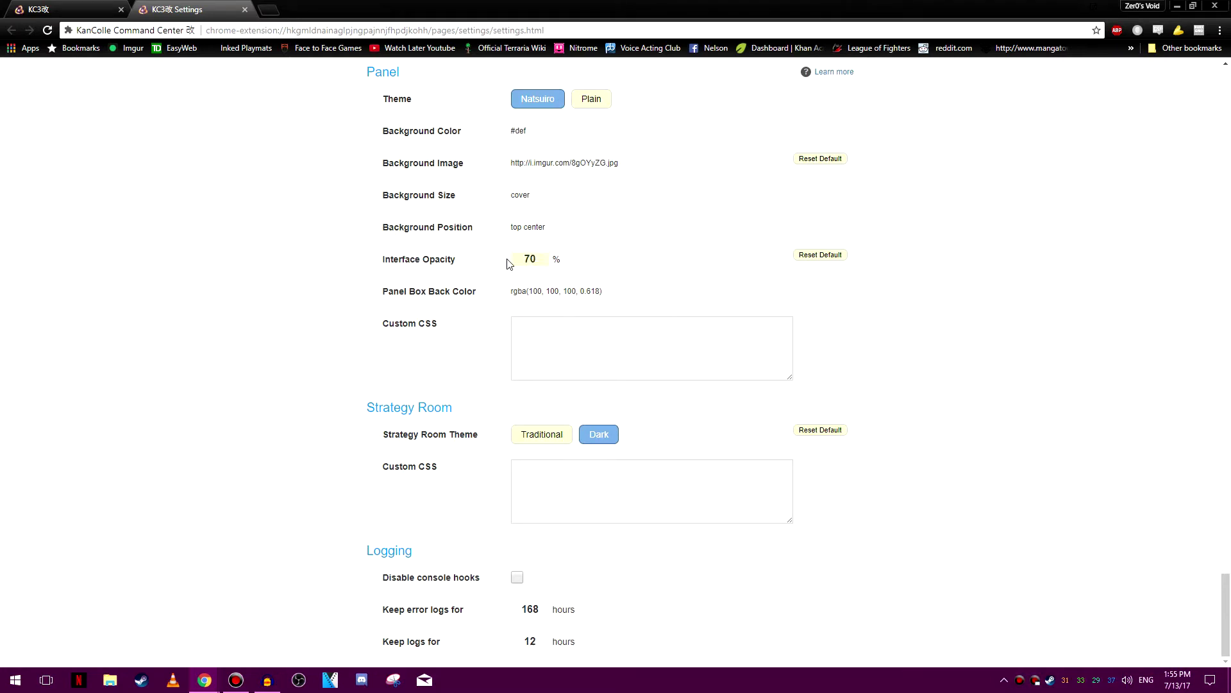
# Select the whole Background Image link and bring up its copy options.
pyautogui.click(626, 163)
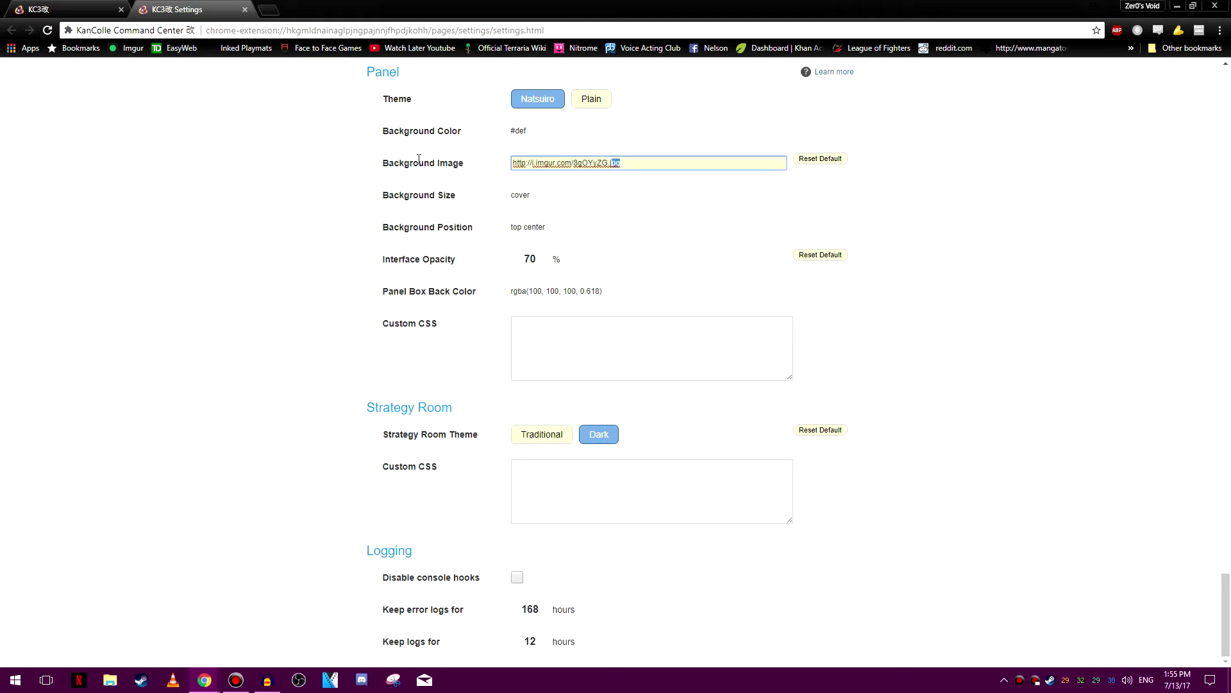
pyautogui.hotkey('ctrl', 'a')
pyautogui.rightClick(584, 167)
pyautogui.click(603, 190)
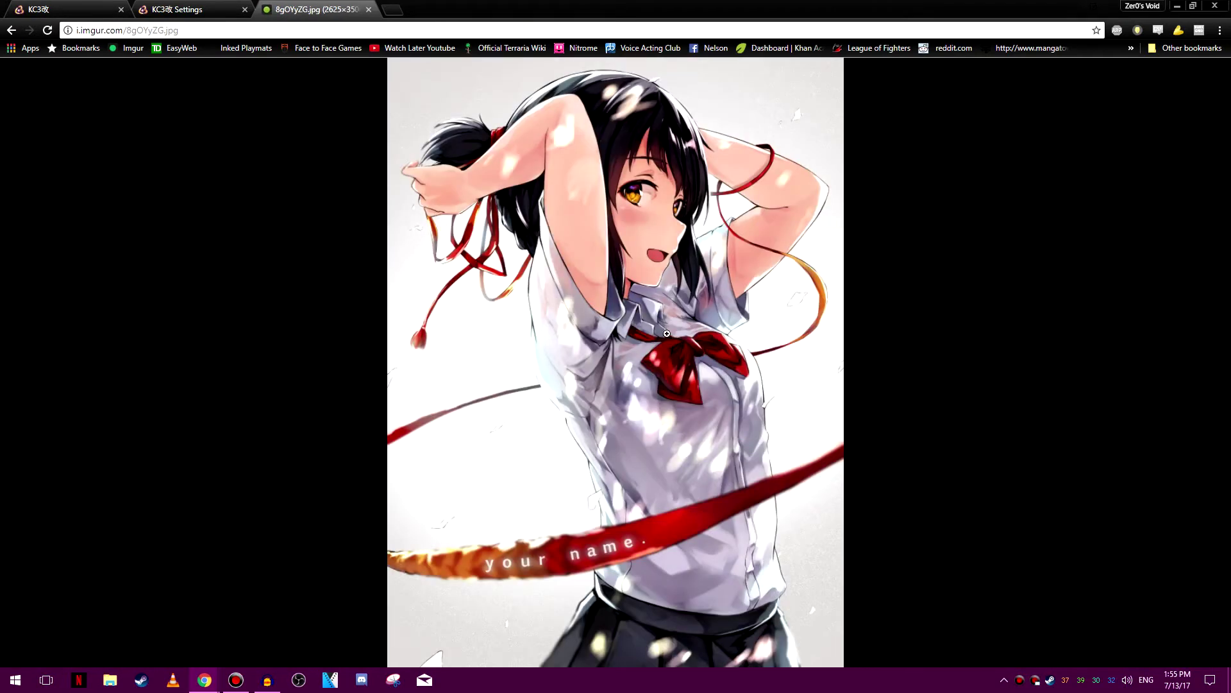
pyautogui.click(663, 315)
pyautogui.scroll(9, 460, 251)
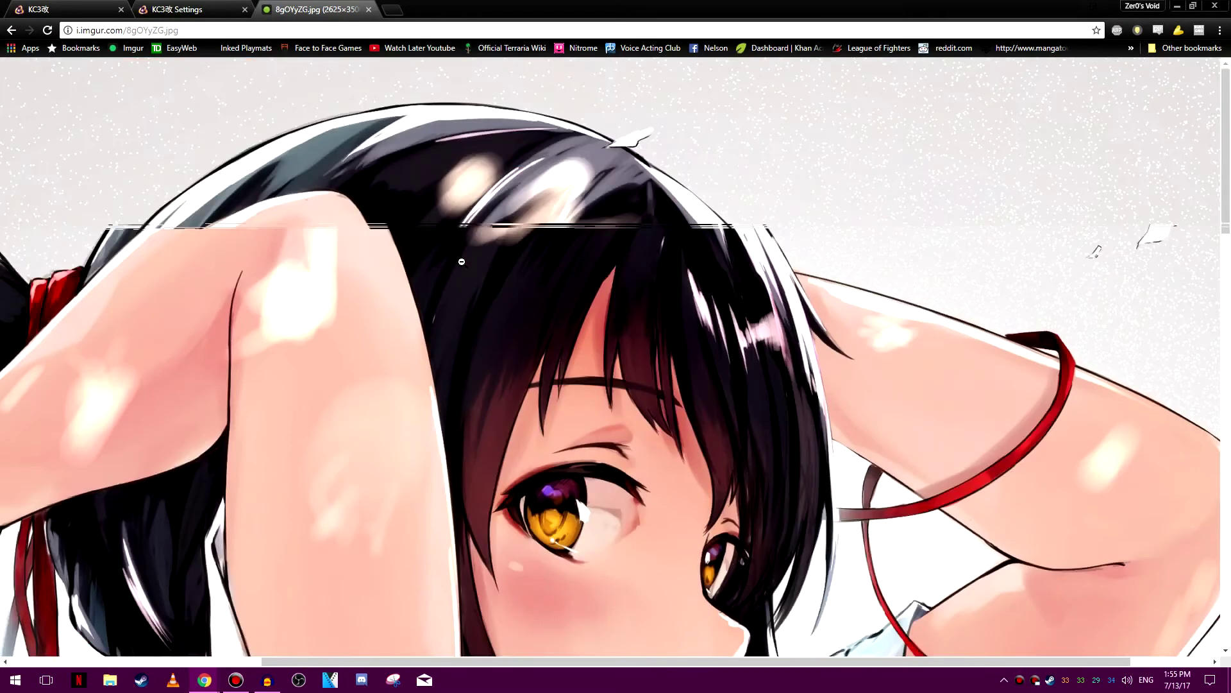
pyautogui.scroll(-15, 460, 252)
pyautogui.click(275, 298)
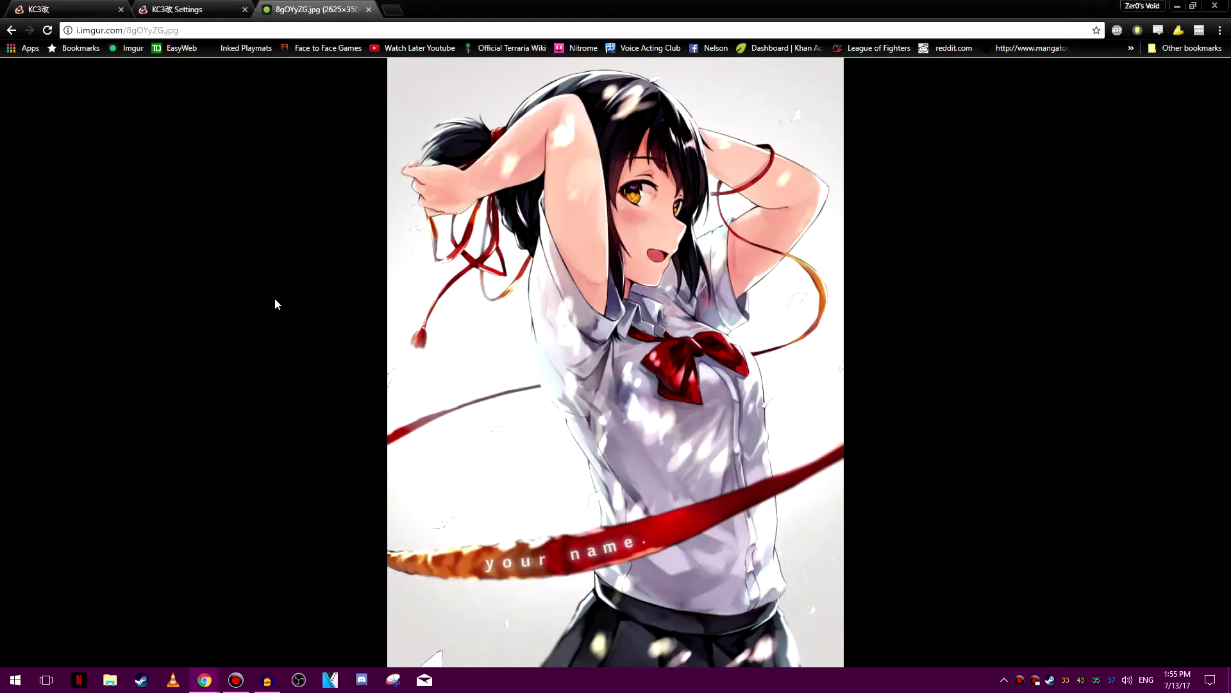
pyautogui.click(368, 9)
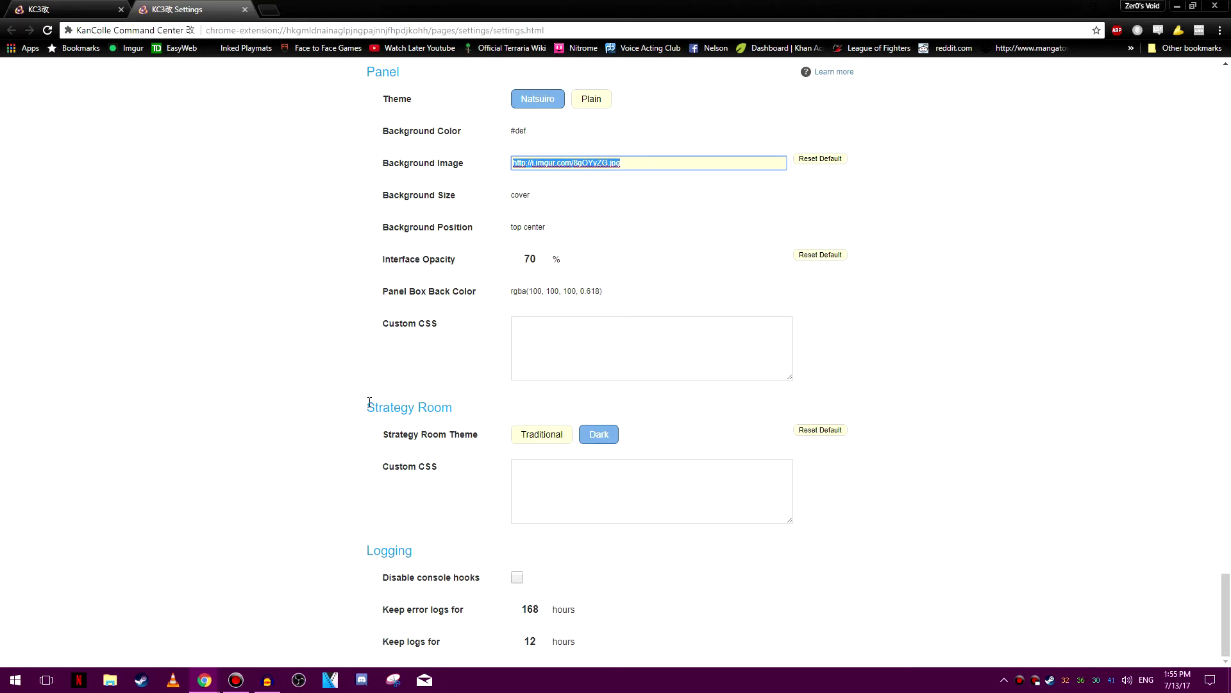
# Check the KC3改 toolbar menu twice, then open Chrome's developer tools with F12.
pyautogui.moveTo(370, 406); pyautogui.dragTo(452, 406)
pyautogui.click(523, 399)
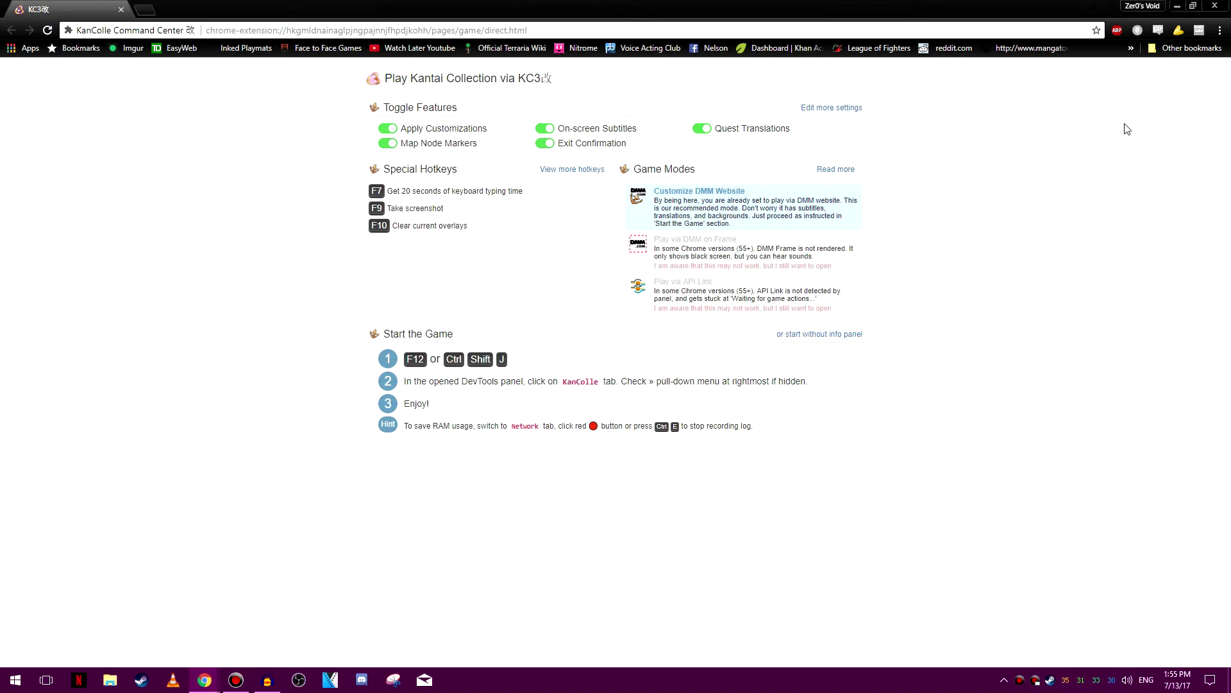
pyautogui.click(1180, 31)
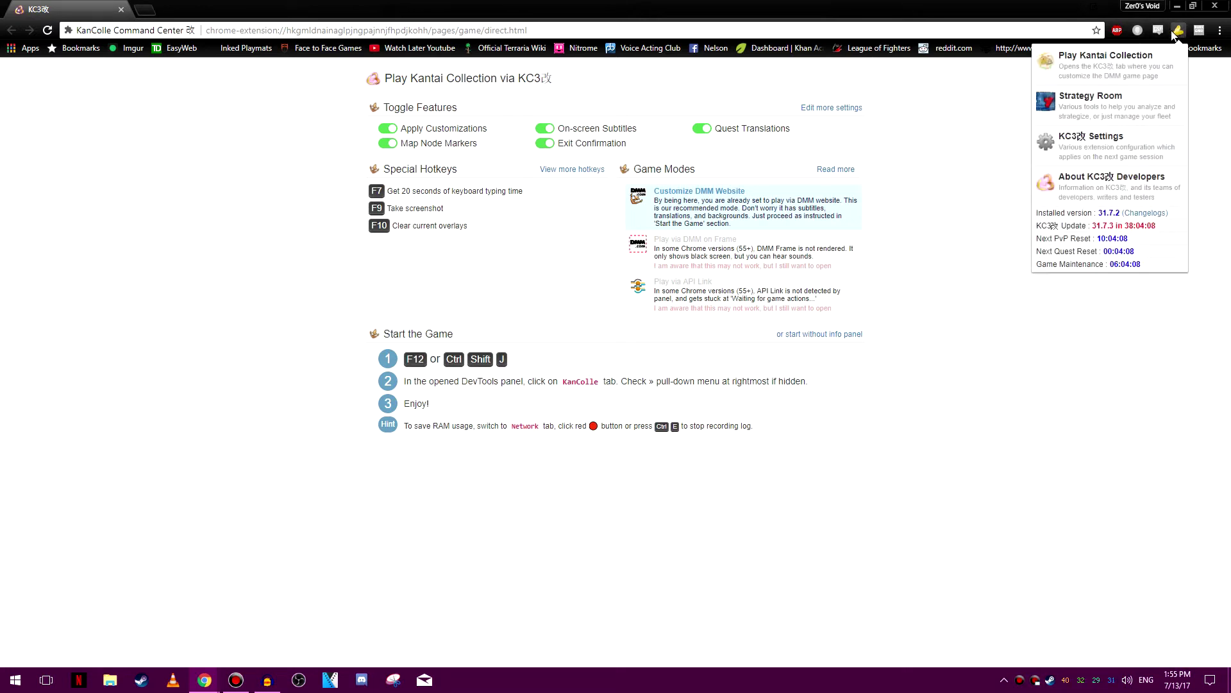
pyautogui.click(1010, 448)
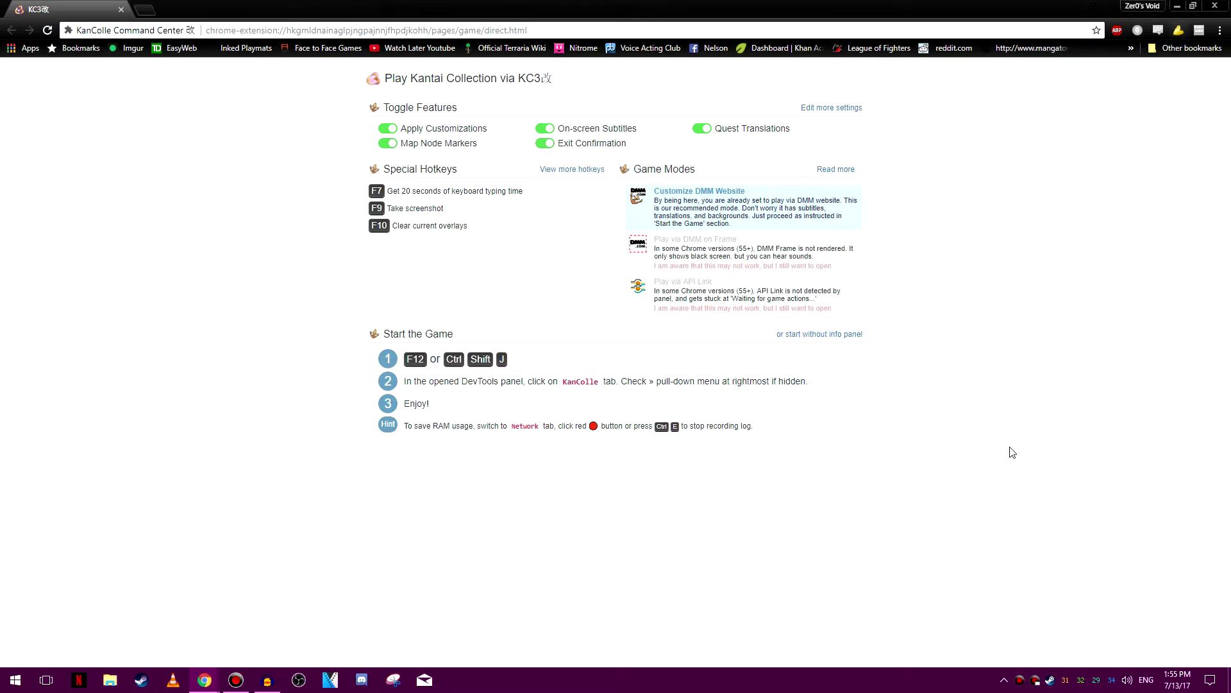
pyautogui.click(1179, 32)
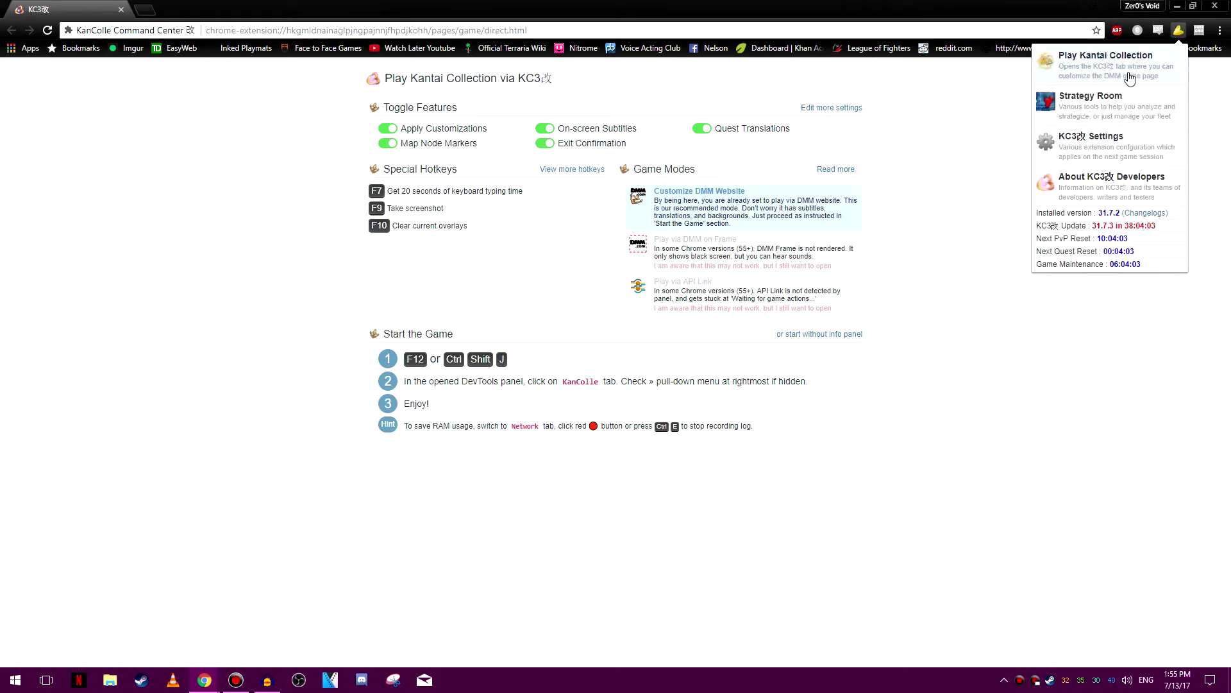
pyautogui.click(1040, 345)
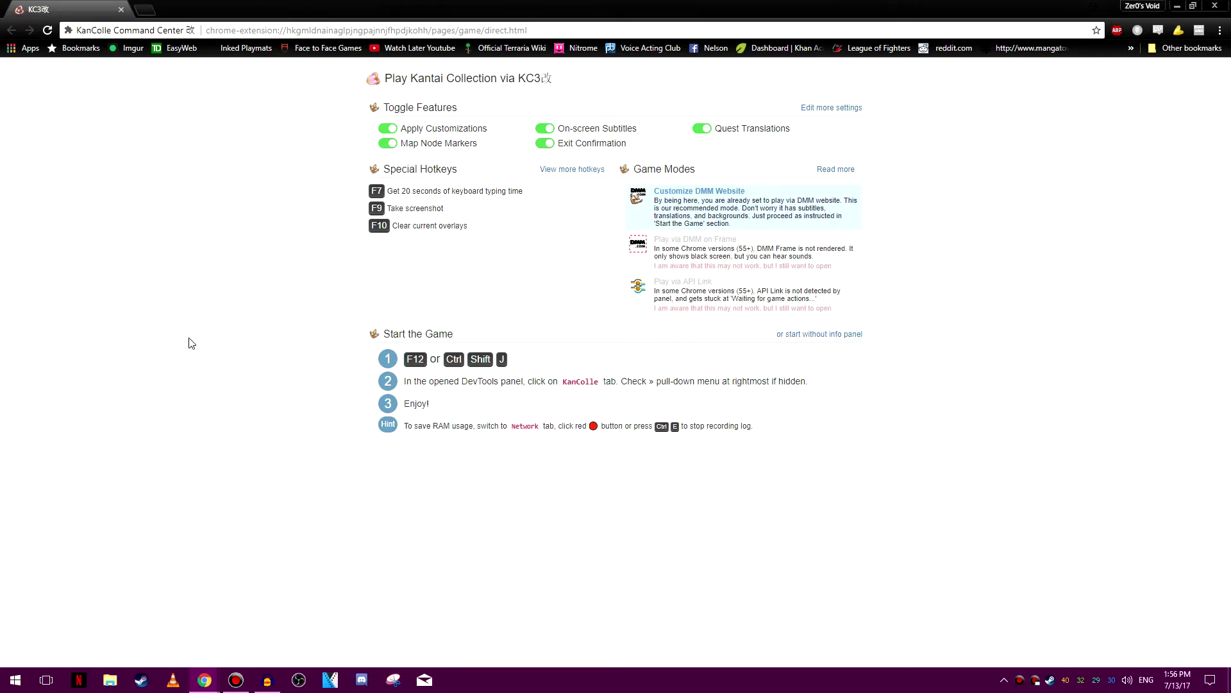
pyautogui.press('F12')
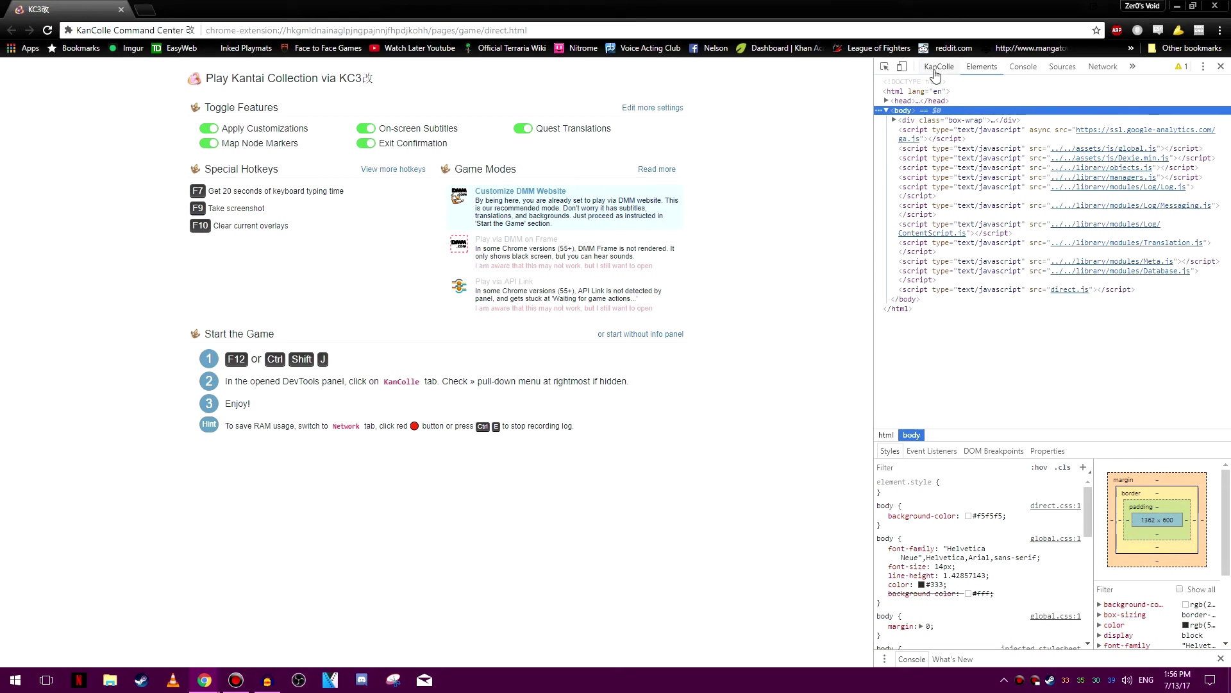
# Switch DevTools to the KanColle panel so the game loads beside the KC3改 dashboard.
pyautogui.click(1133, 68)
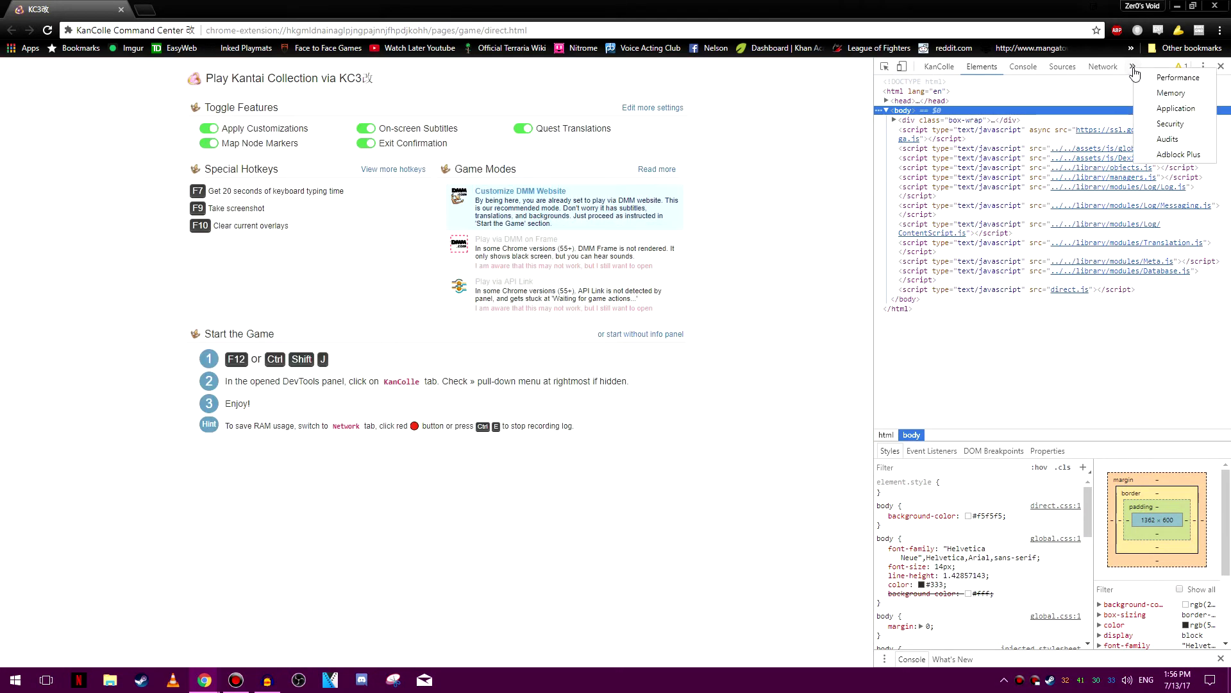
pyautogui.click(940, 74)
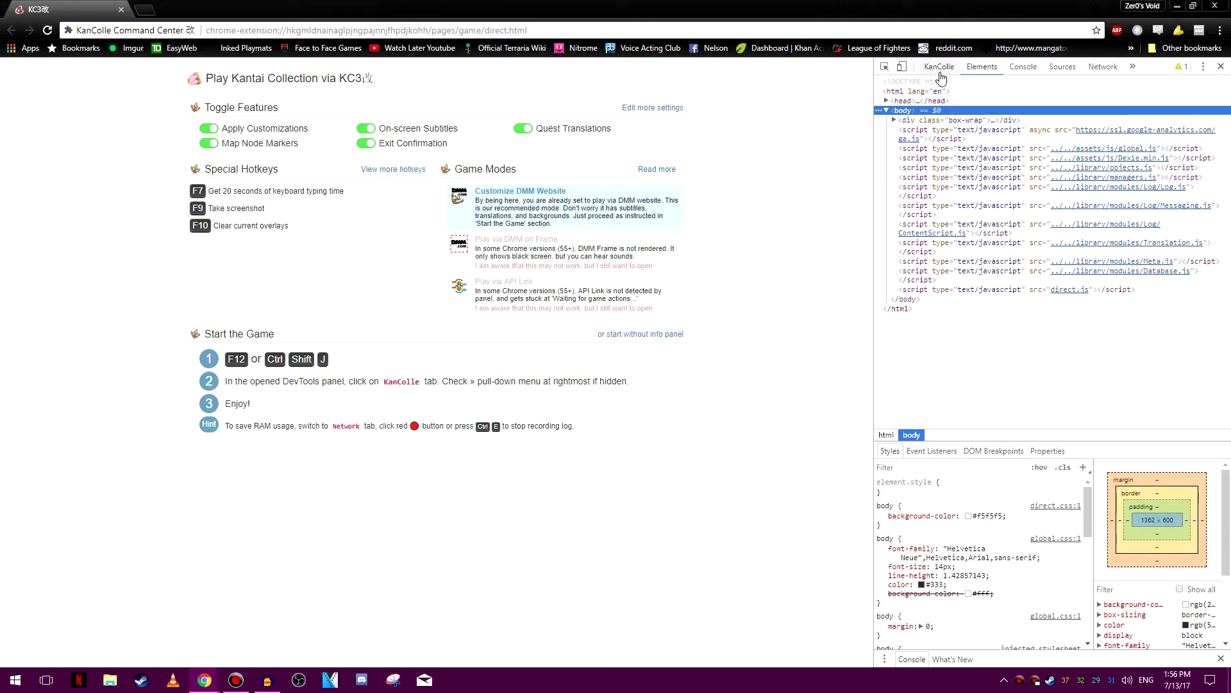
pyautogui.click(940, 76)
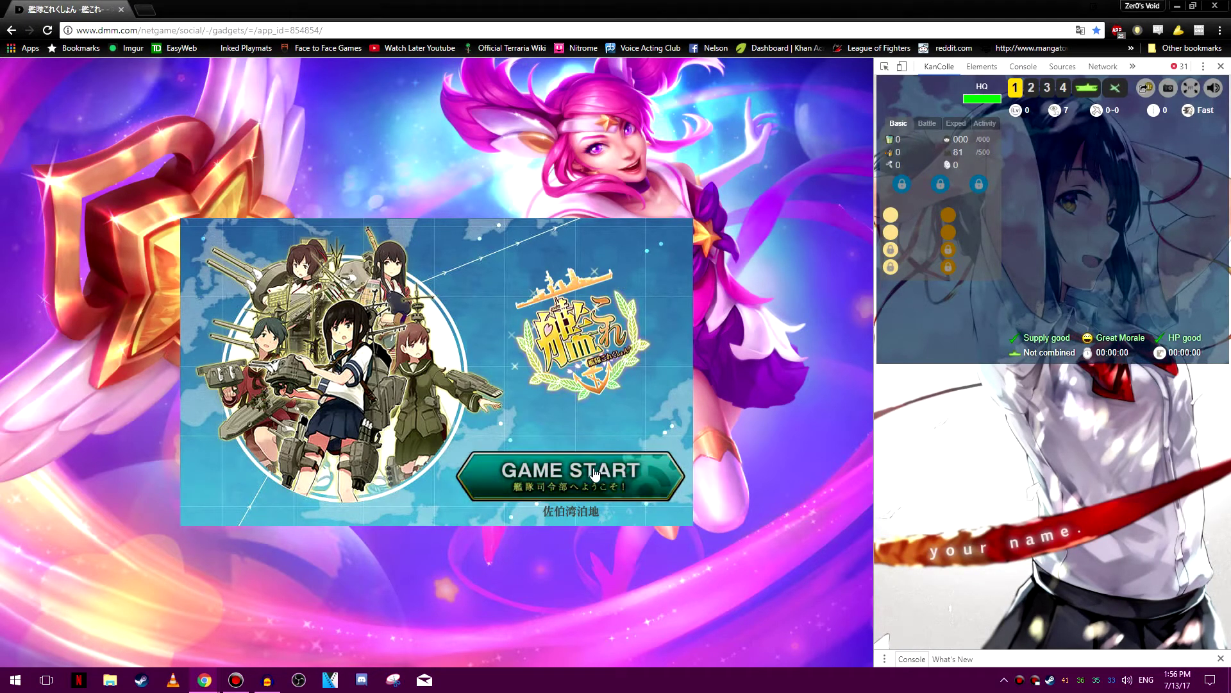
# Press GAME START to load the home port and the first fleet in the panel.
pyautogui.click(667, 475)
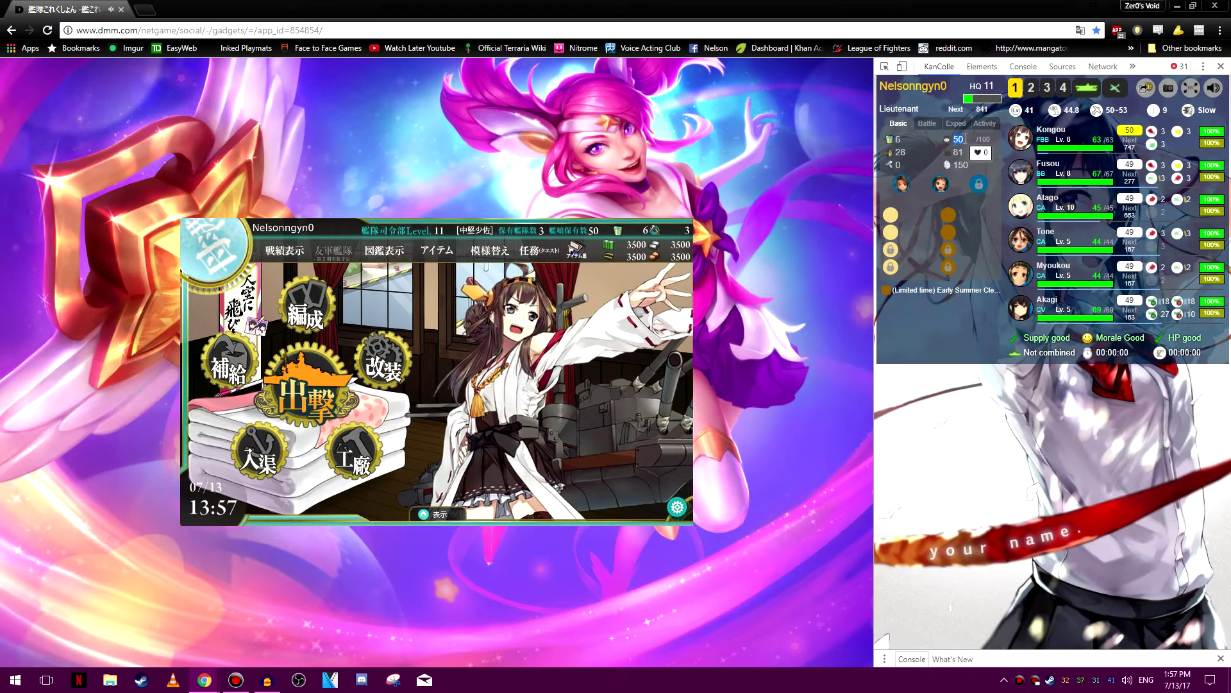
# Toggle the panel between consumable and resource counts, then view fleet 2.
pyautogui.click(914, 154)
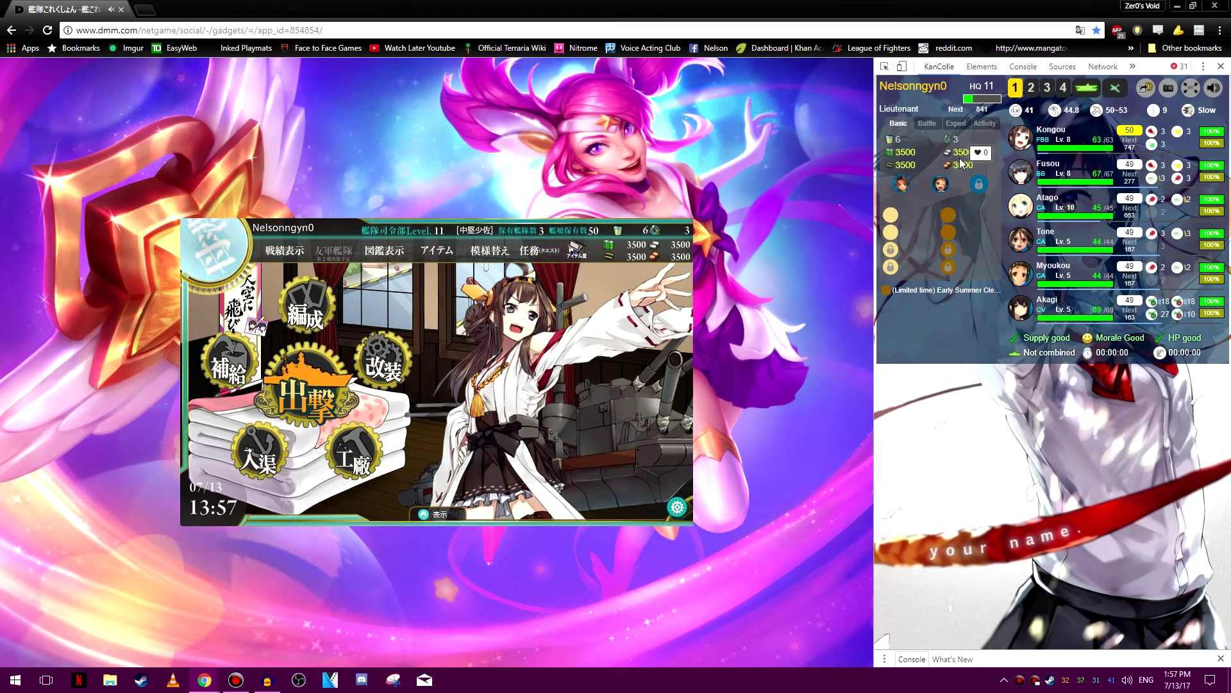
pyautogui.click(919, 149)
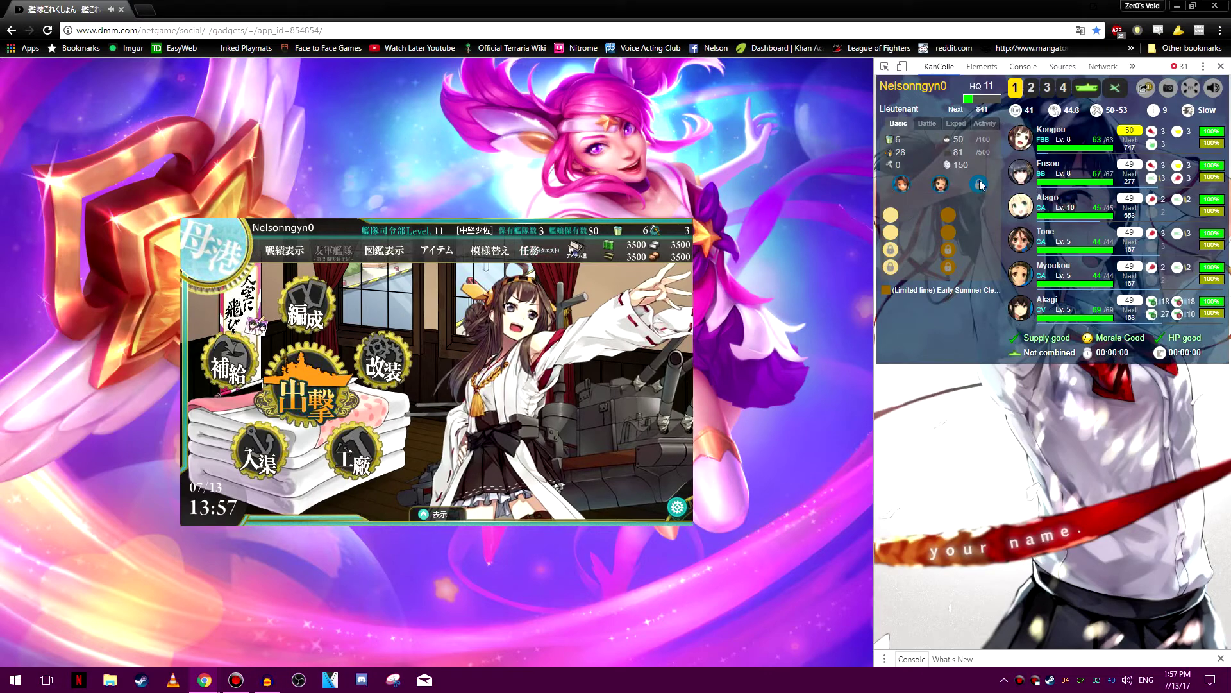
pyautogui.click(1031, 88)
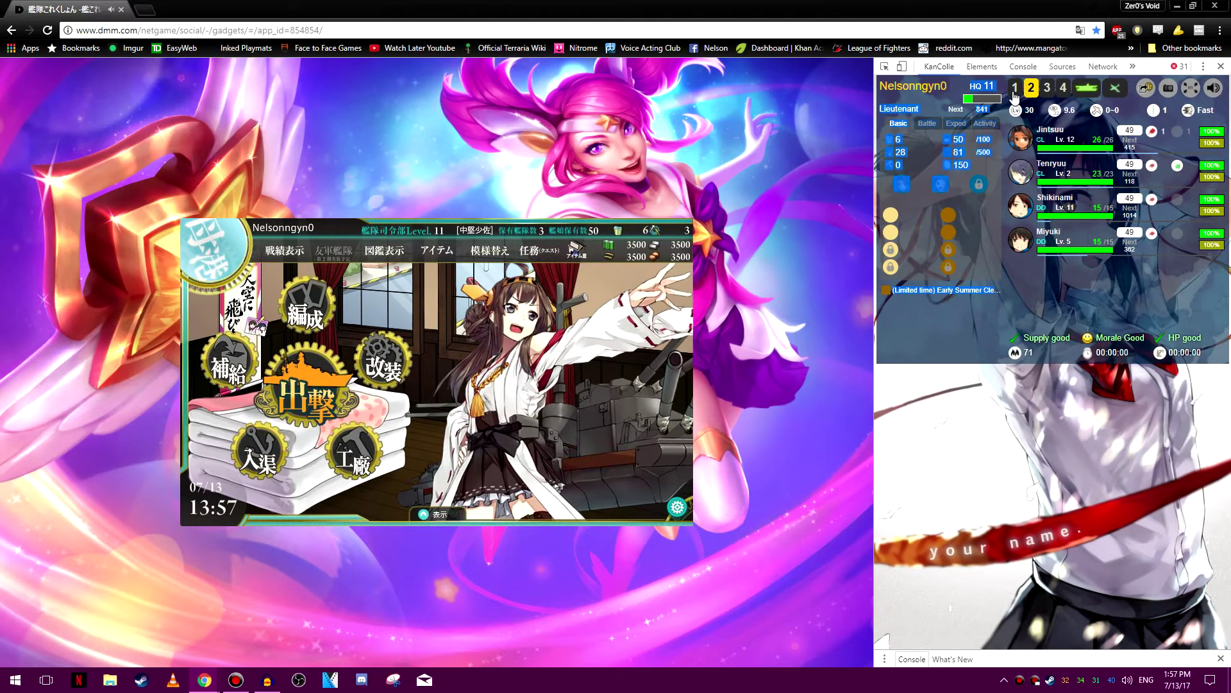
pyautogui.click(1014, 88)
pyautogui.click(1031, 88)
# Check fleet 3, empty fleet 4, the combined fleet and the empty not-combined view.
pyautogui.click(1048, 88)
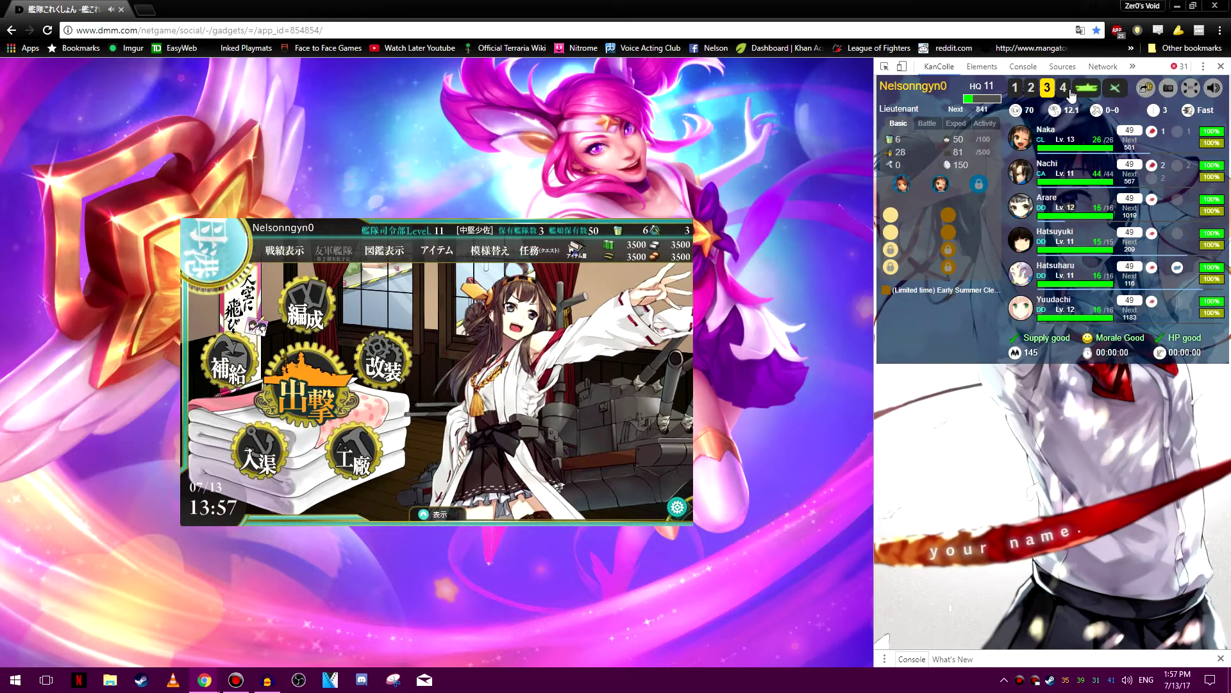
pyautogui.click(1063, 88)
pyautogui.click(1048, 88)
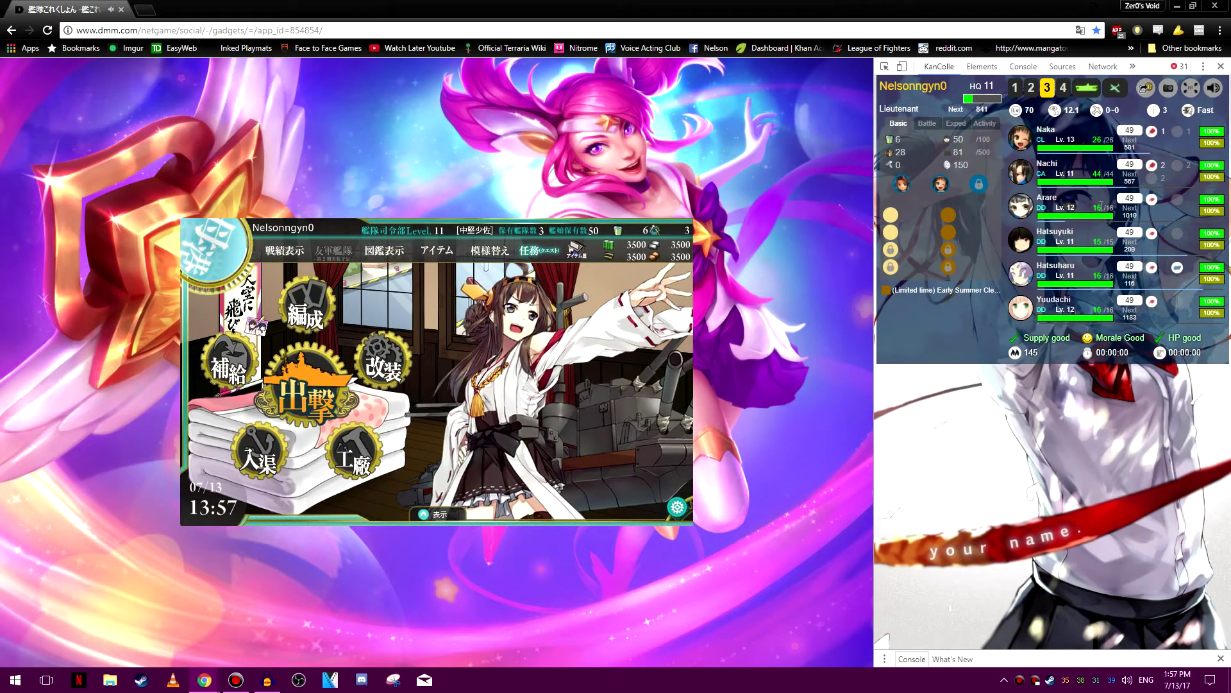
pyautogui.click(1087, 90)
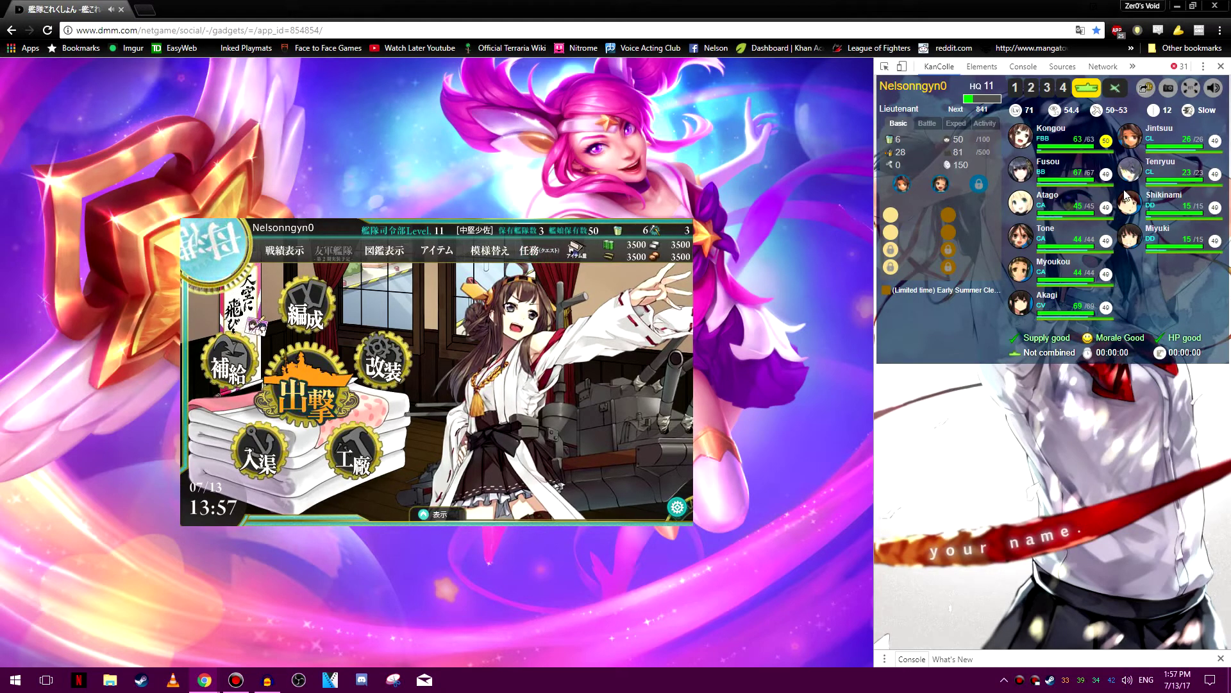
pyautogui.click(1116, 87)
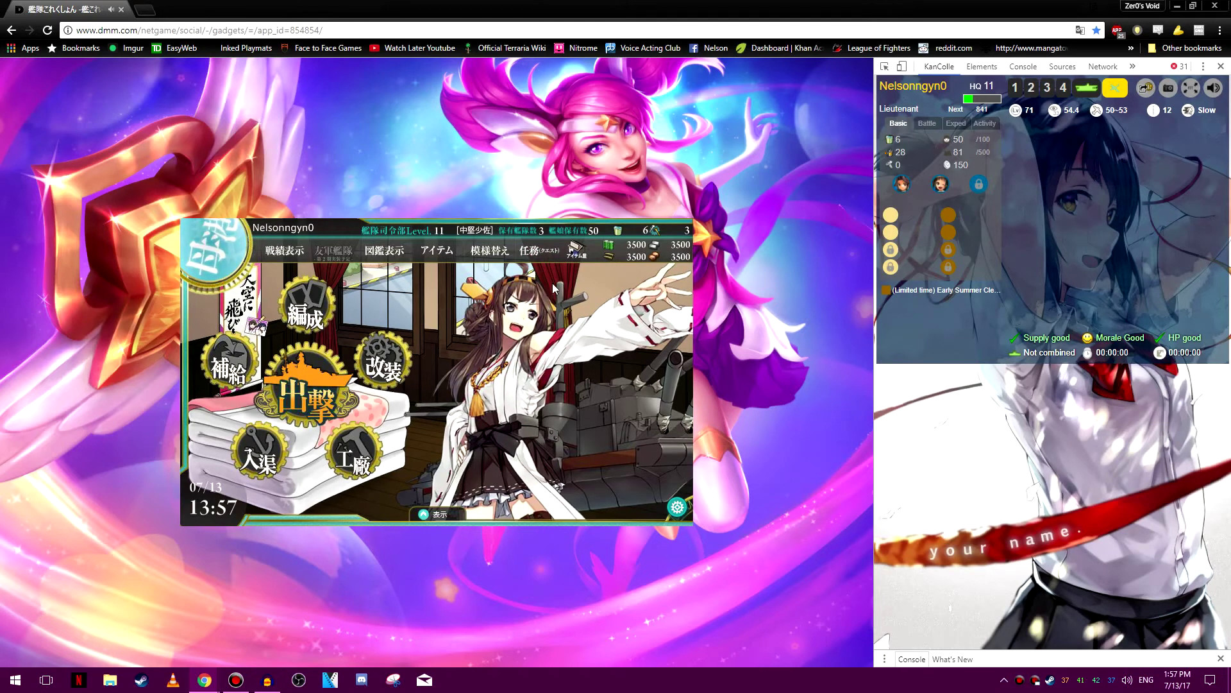
pyautogui.click(548, 256)
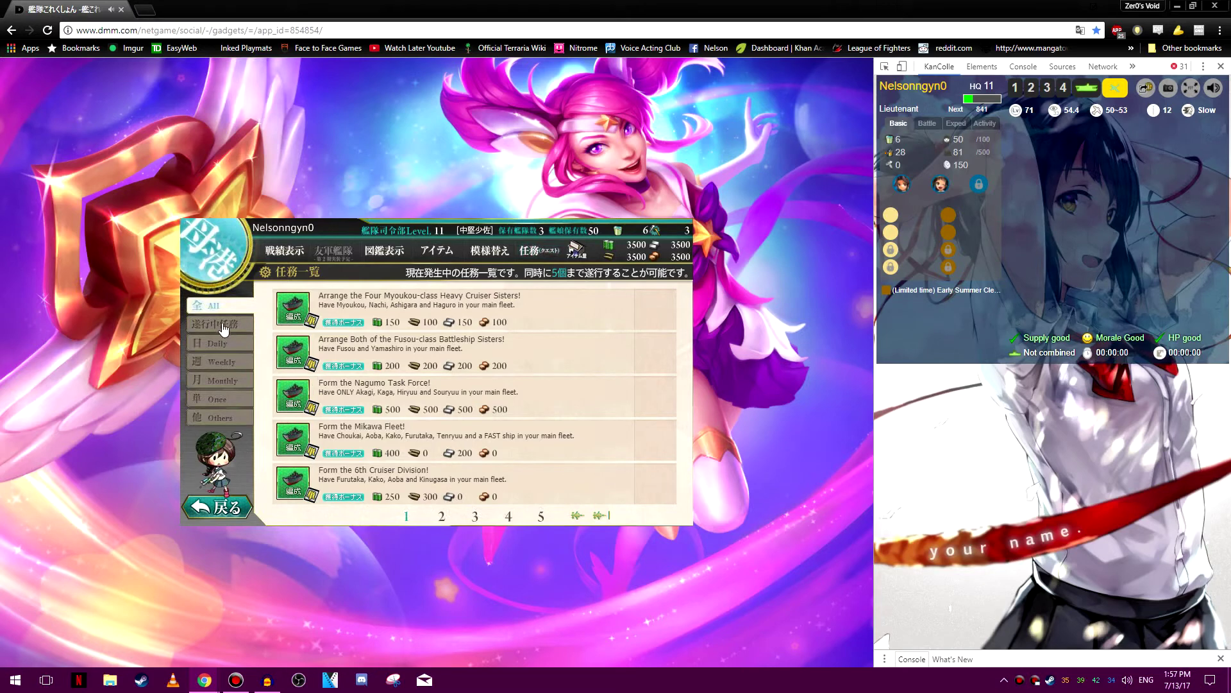
pyautogui.click(231, 398)
pyautogui.click(226, 381)
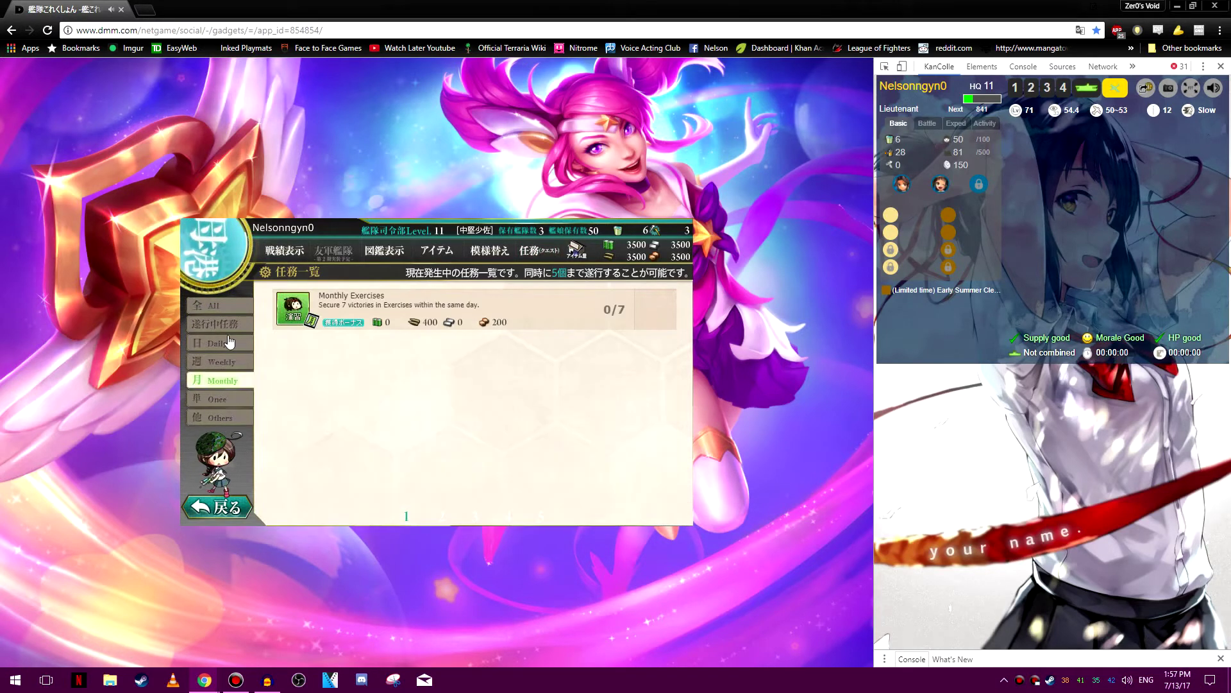
pyautogui.click(225, 340)
pyautogui.click(221, 324)
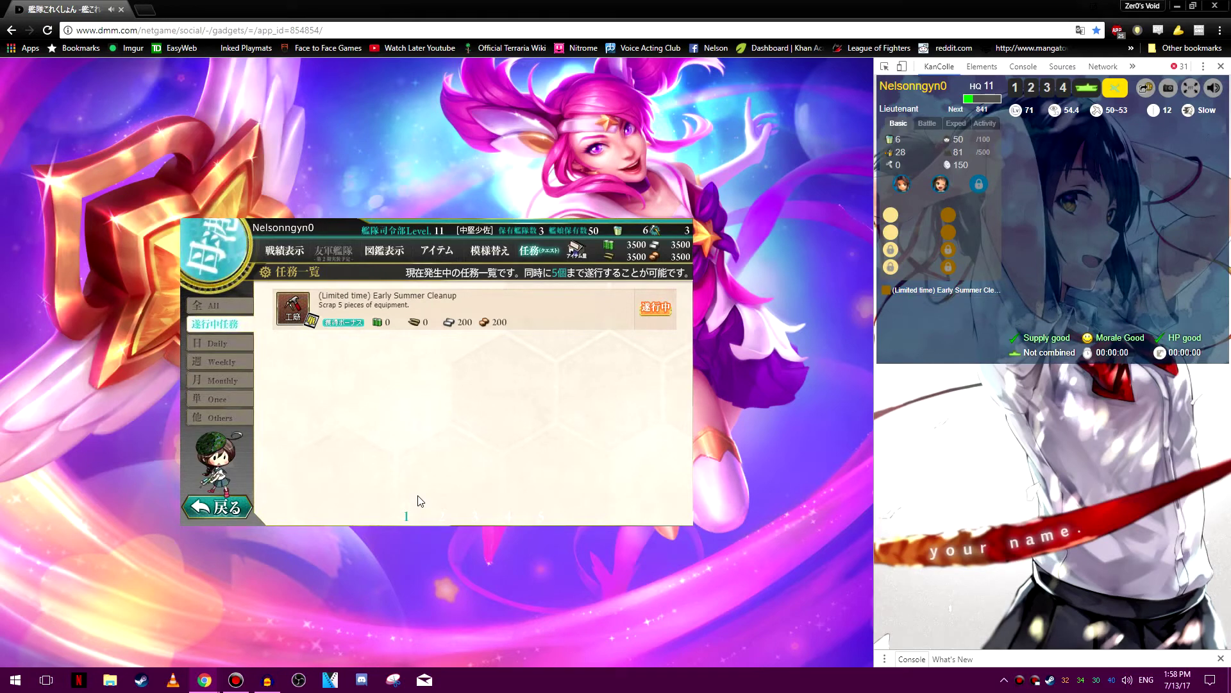
pyautogui.click(223, 256)
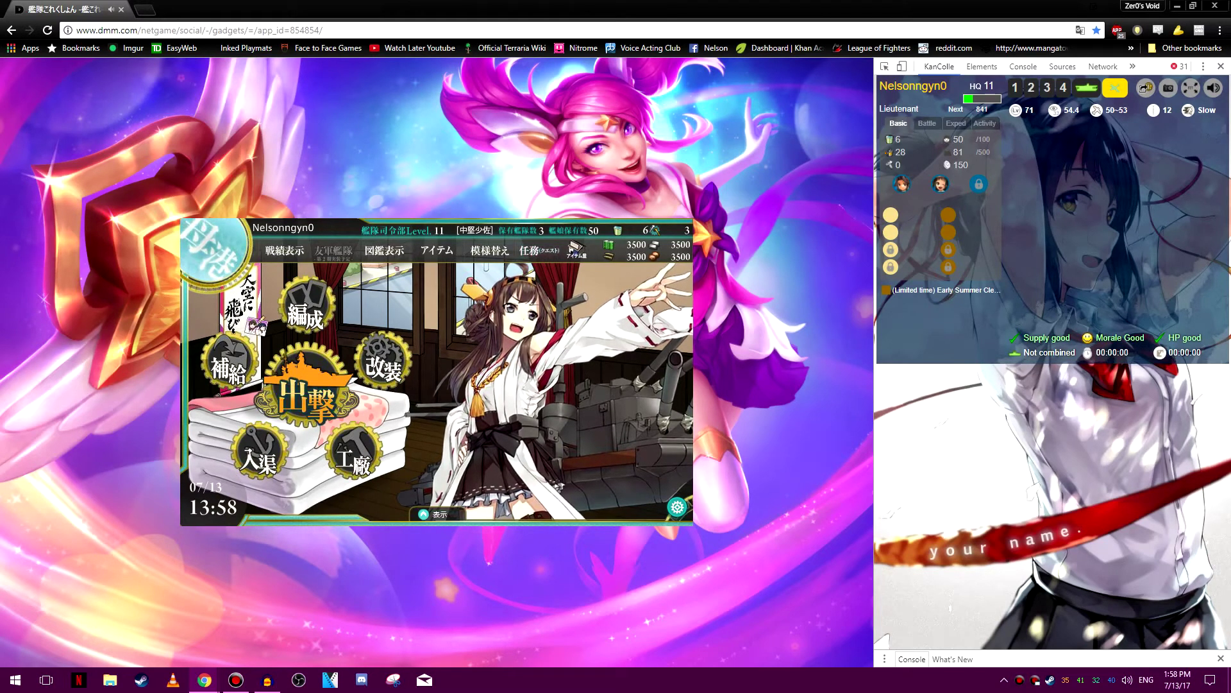
# Flip the panel through fleets 2, 3 and the empty fleet 4.
pyautogui.click(1033, 89)
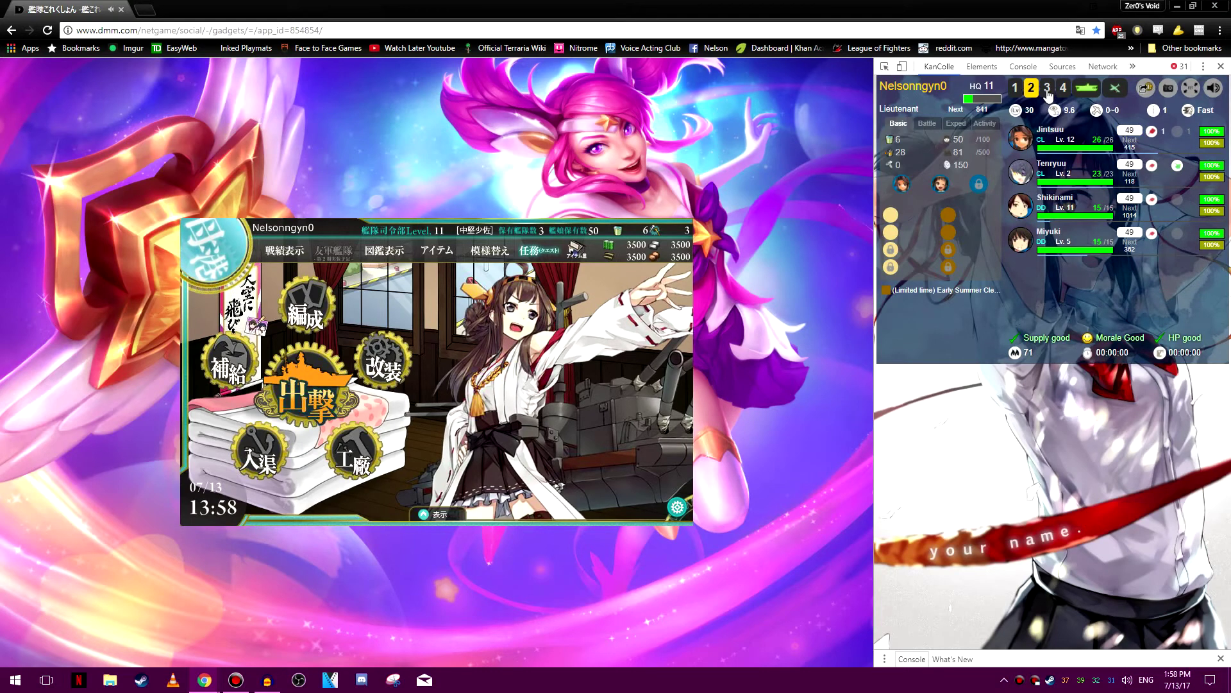
pyautogui.click(1047, 90)
pyautogui.click(1063, 89)
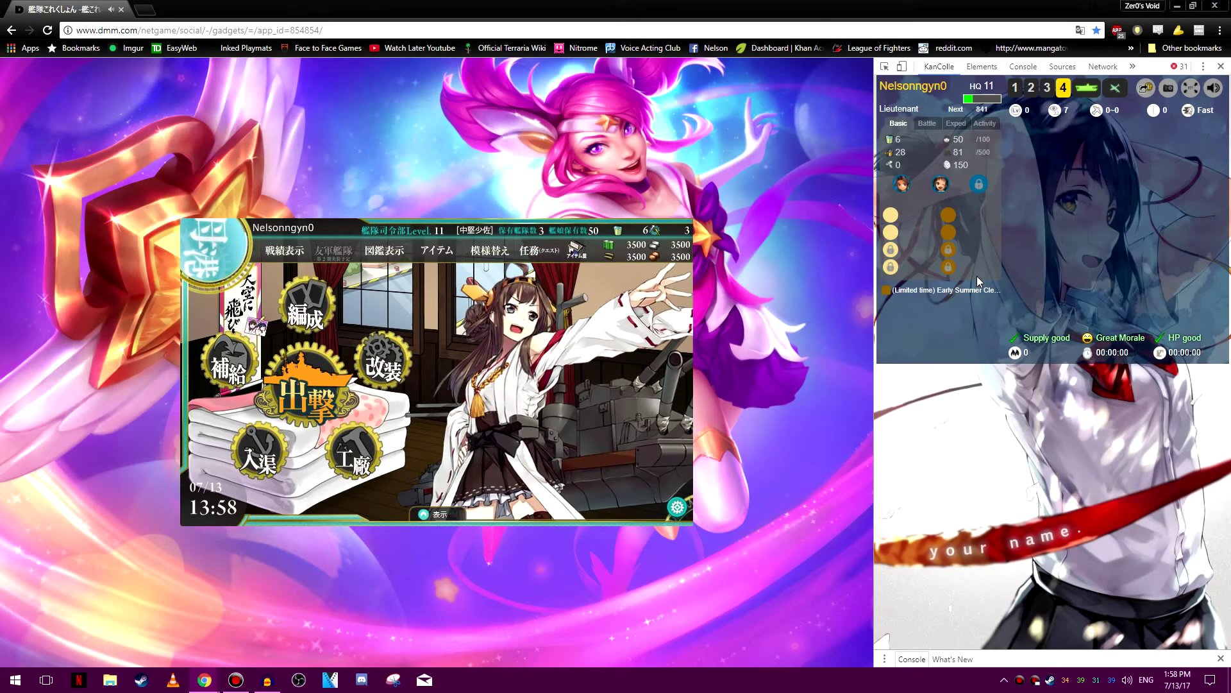
# Open KC3改's Strategy Room in a new tab from the toolbar menu.
pyautogui.click(1223, 30)
pyautogui.click(1179, 31)
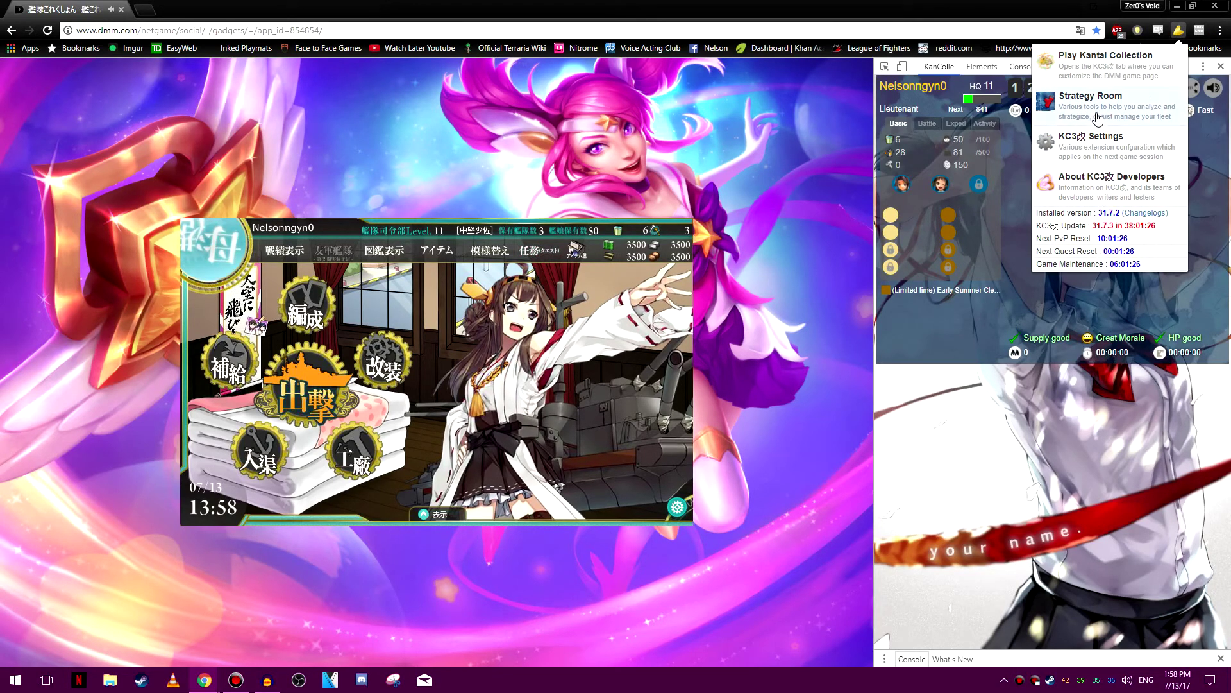
pyautogui.click(1094, 107)
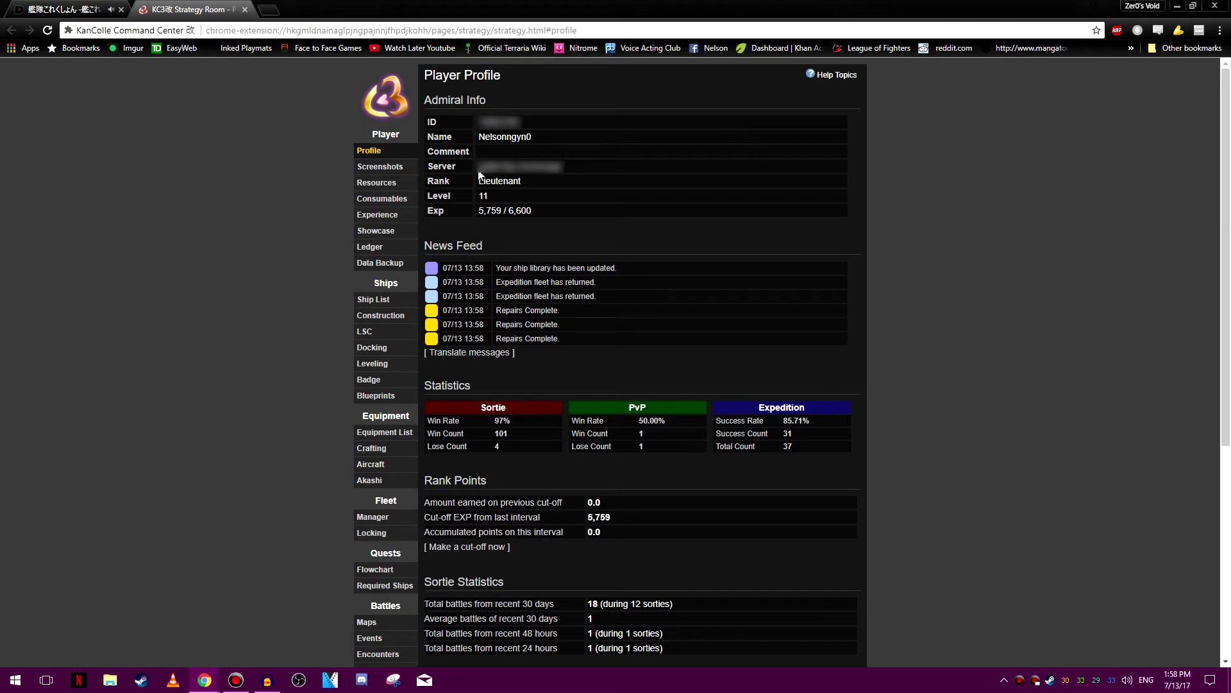
# Highlight the profile's server, rank, level, 5,759 / 6,600 experience and News Feed entries.
pyautogui.moveTo(478, 167); pyautogui.dragTo(625, 181)
pyautogui.moveTo(491, 187); pyautogui.dragTo(531, 211)
pyautogui.click(465, 215)
pyautogui.click(480, 286)
pyautogui.moveTo(544, 316); pyautogui.dragTo(802, 292)
pyautogui.click(800, 294)
# Hide the game tab's news panel, then scroll the Player Profile down to Profile Data.
pyautogui.click(61, 8)
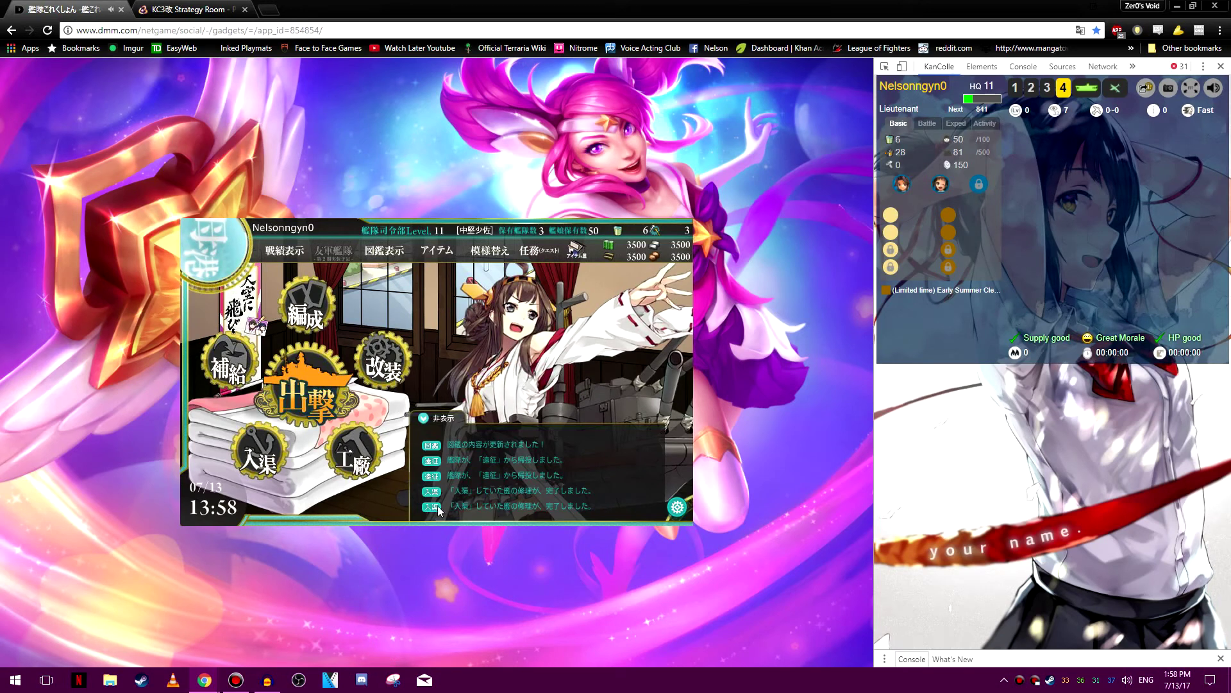
pyautogui.click(436, 420)
pyautogui.click(224, 7)
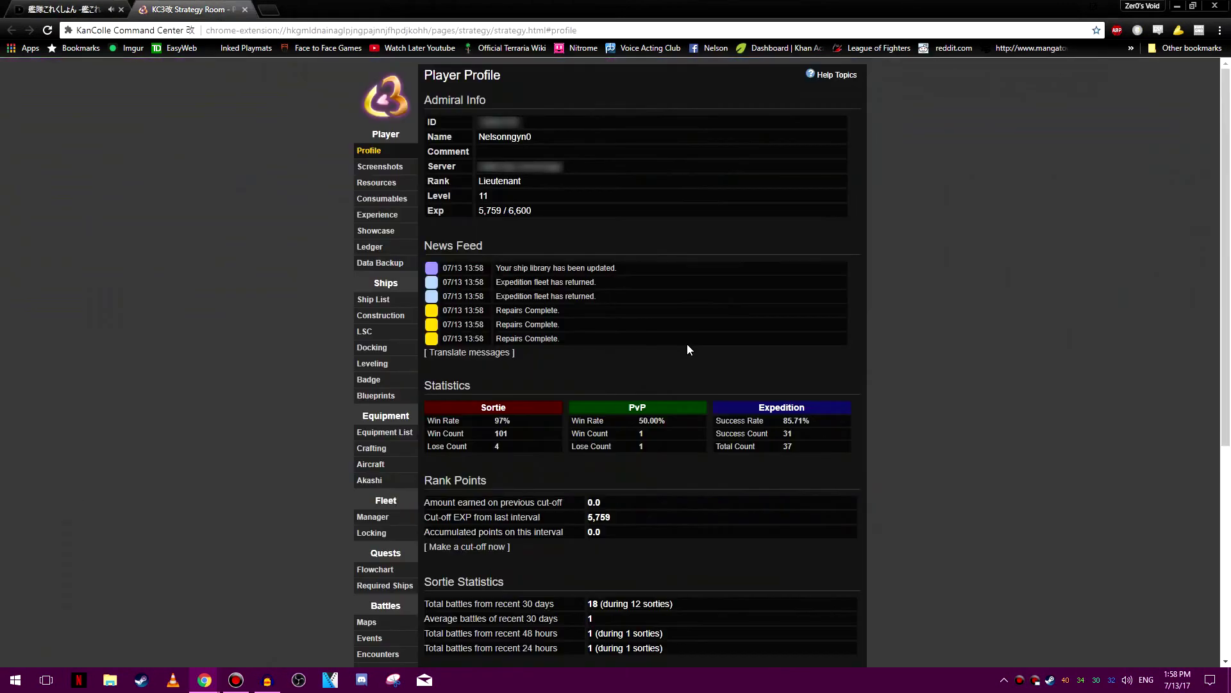
pyautogui.scroll(-1, 685, 341)
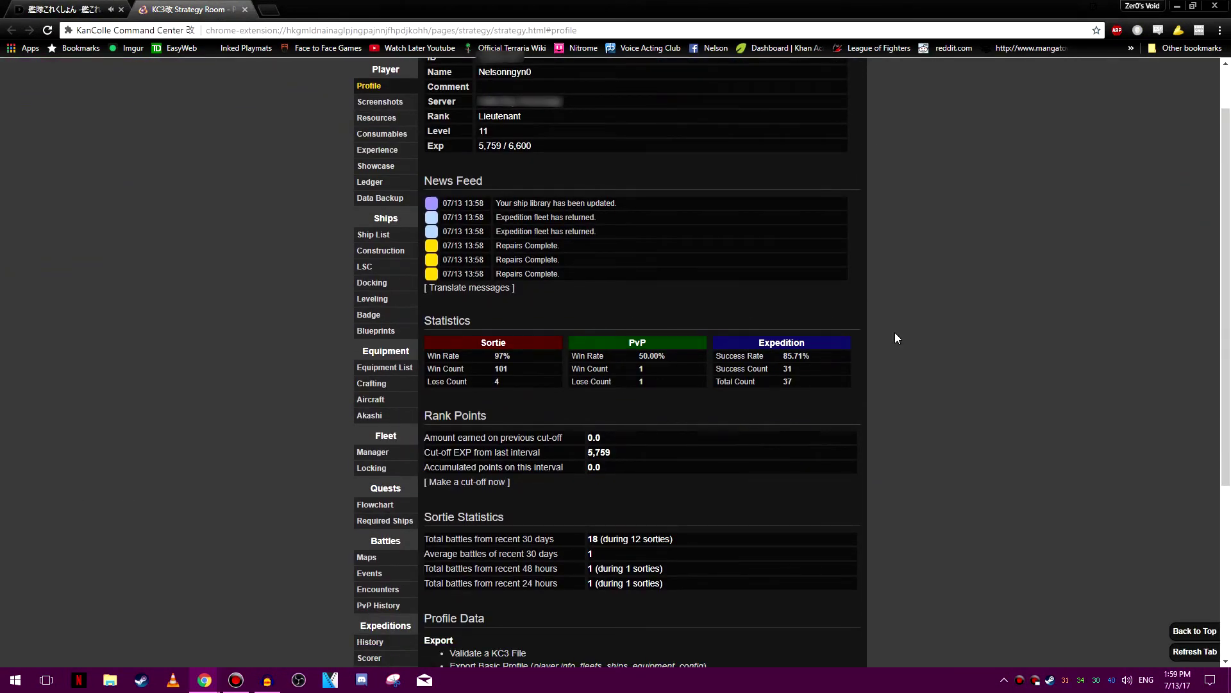
pyautogui.scroll(-2, 513, 386)
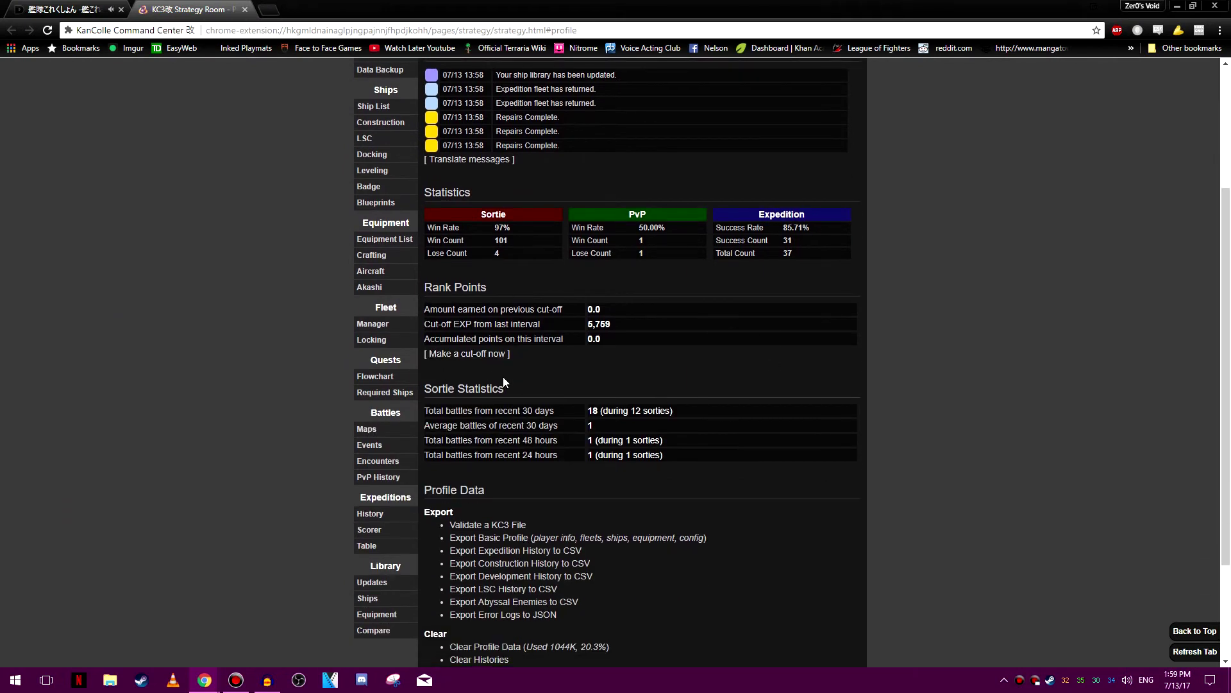
pyautogui.scroll(-2, 503, 382)
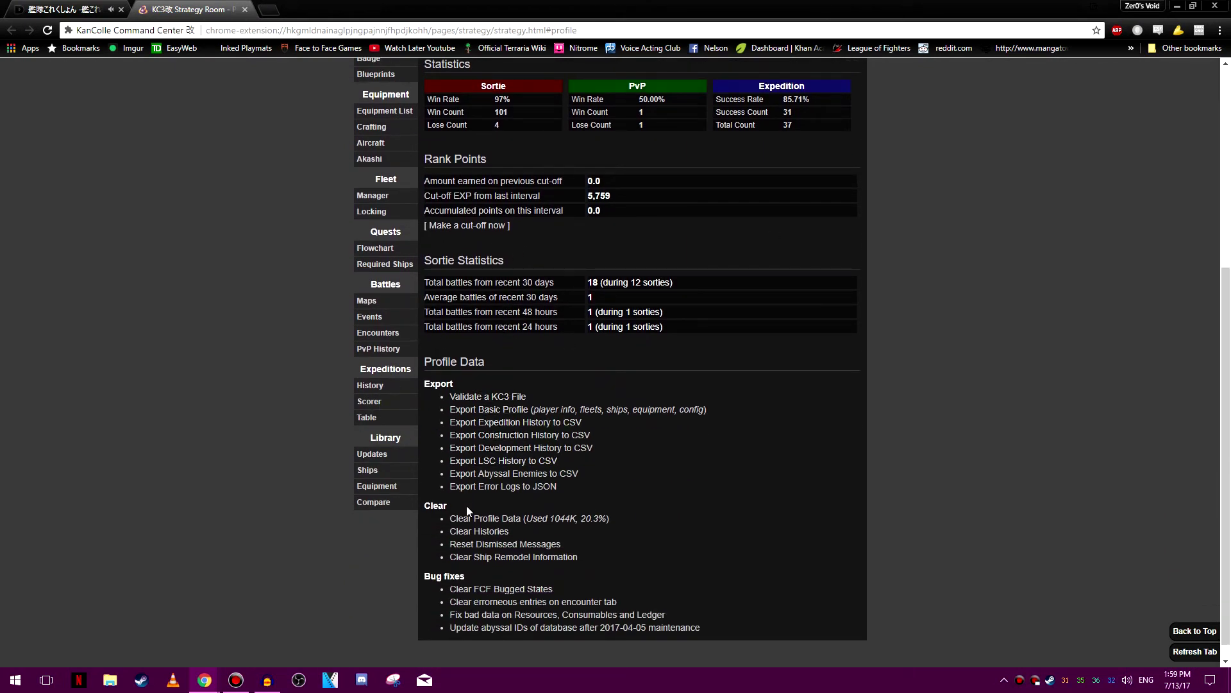
# View the Screenshots page and the Resource History, Consumable Items and Experience charts.
pyautogui.scroll(5, 224, 472)
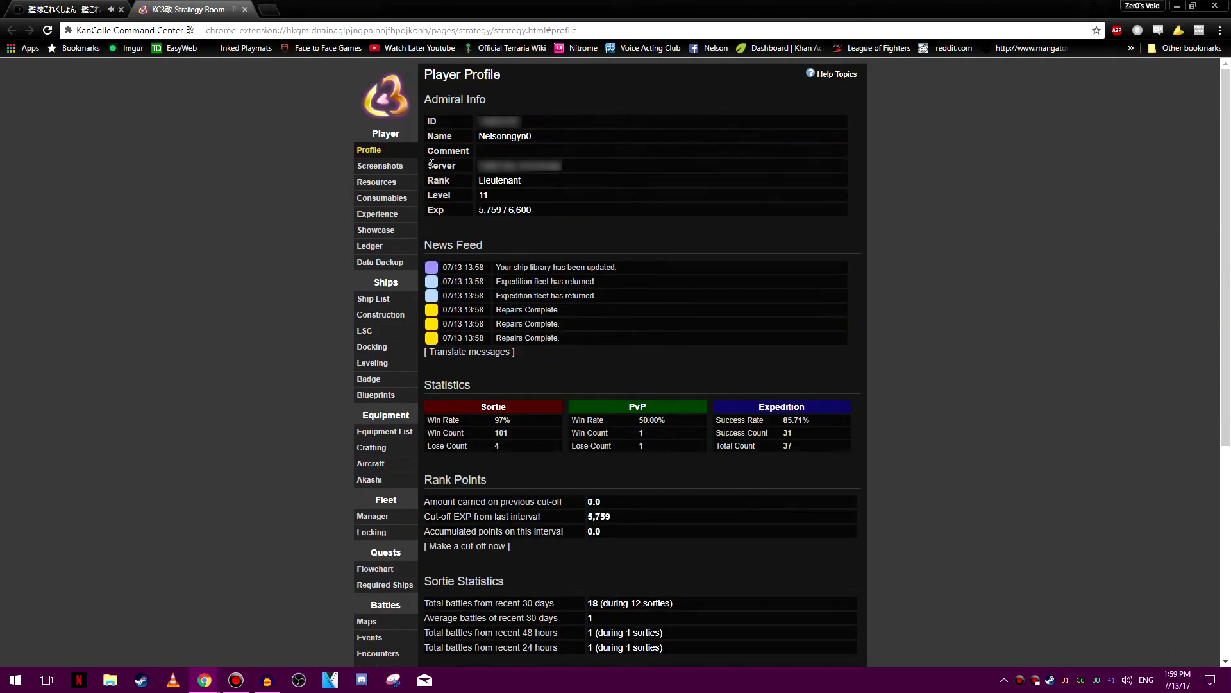
pyautogui.click(385, 167)
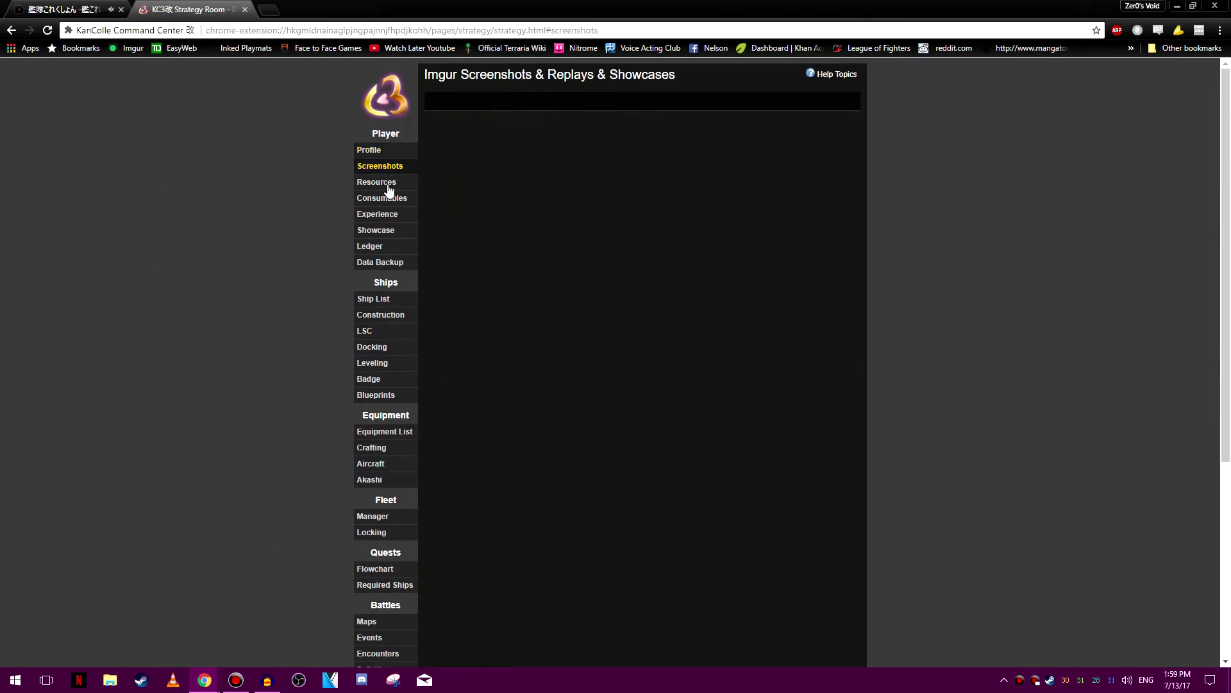
pyautogui.click(388, 186)
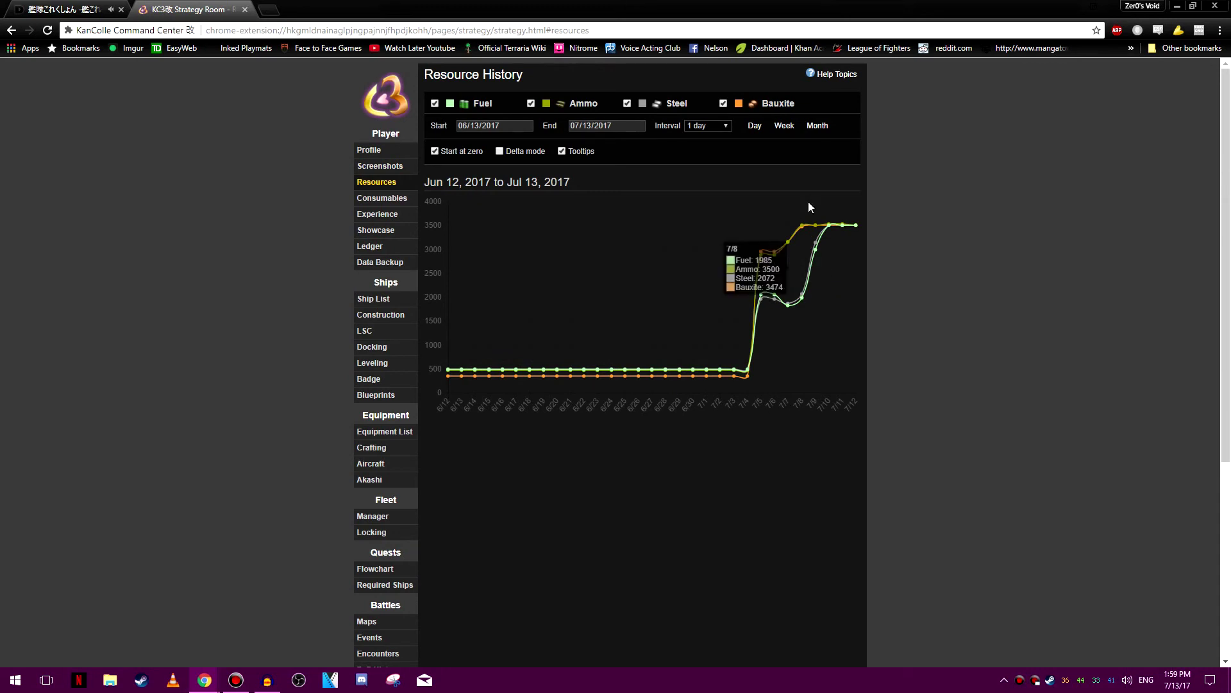
pyautogui.click(403, 200)
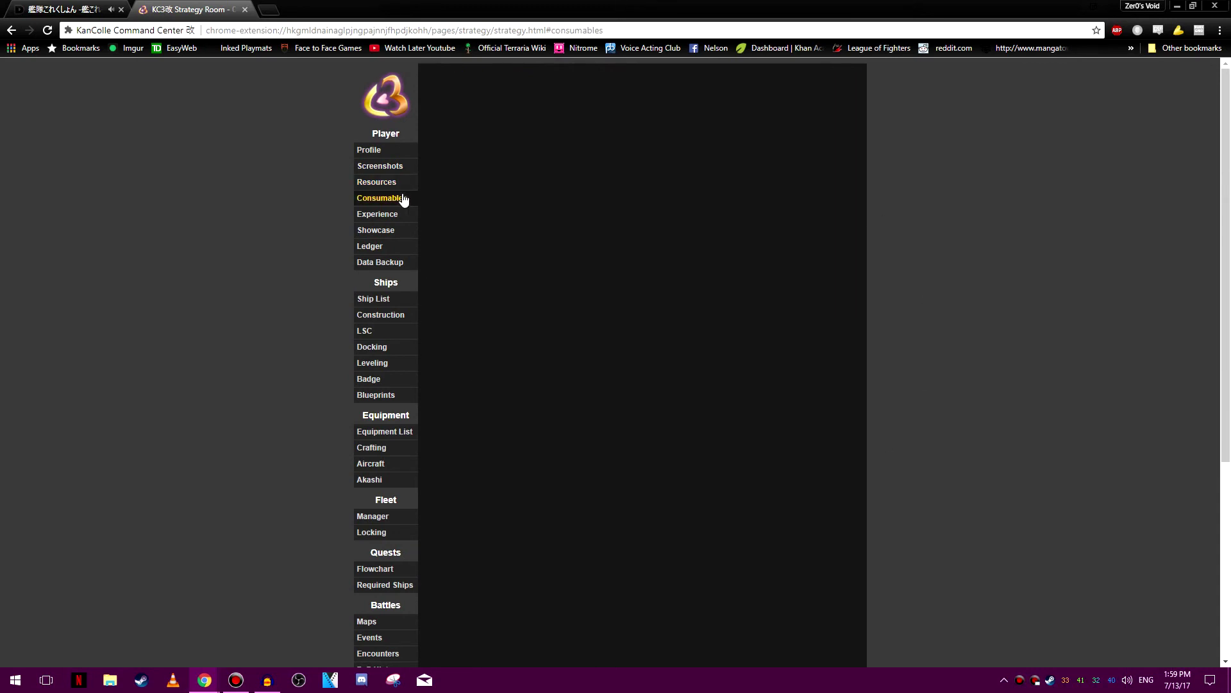
pyautogui.click(373, 217)
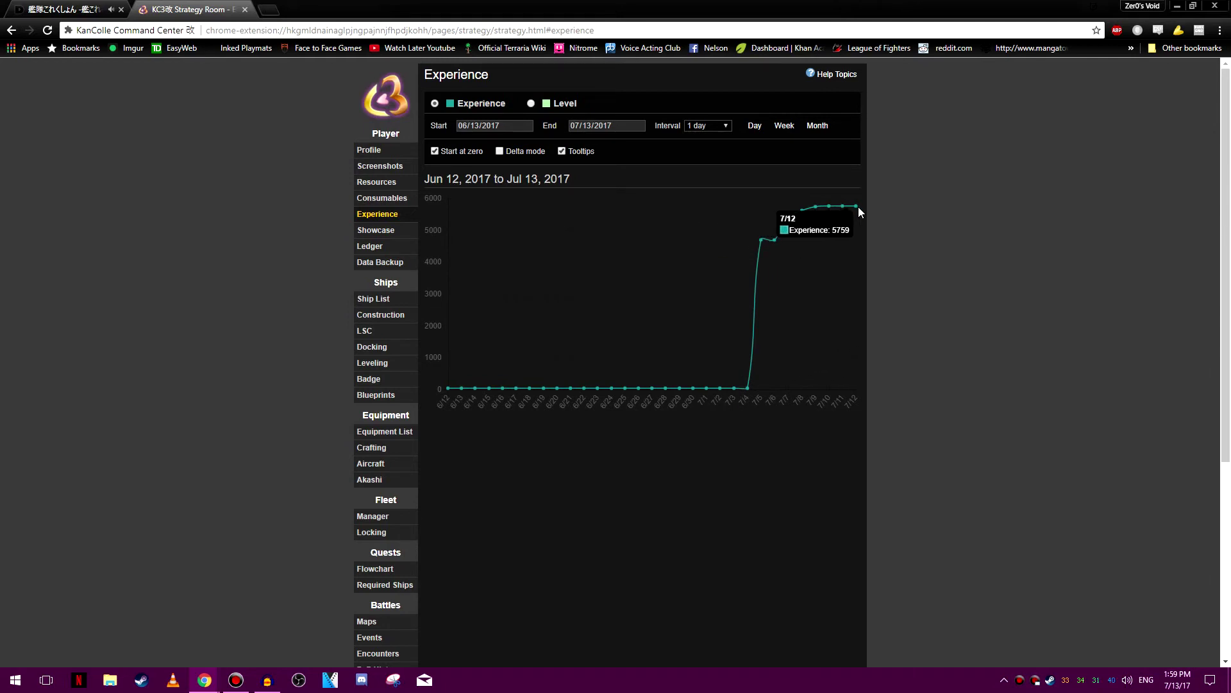
# Look over the Fleet and Armament Showcase, then browse the Resources Ledger.
pyautogui.click(394, 231)
pyautogui.scroll(-6, 1004, 388)
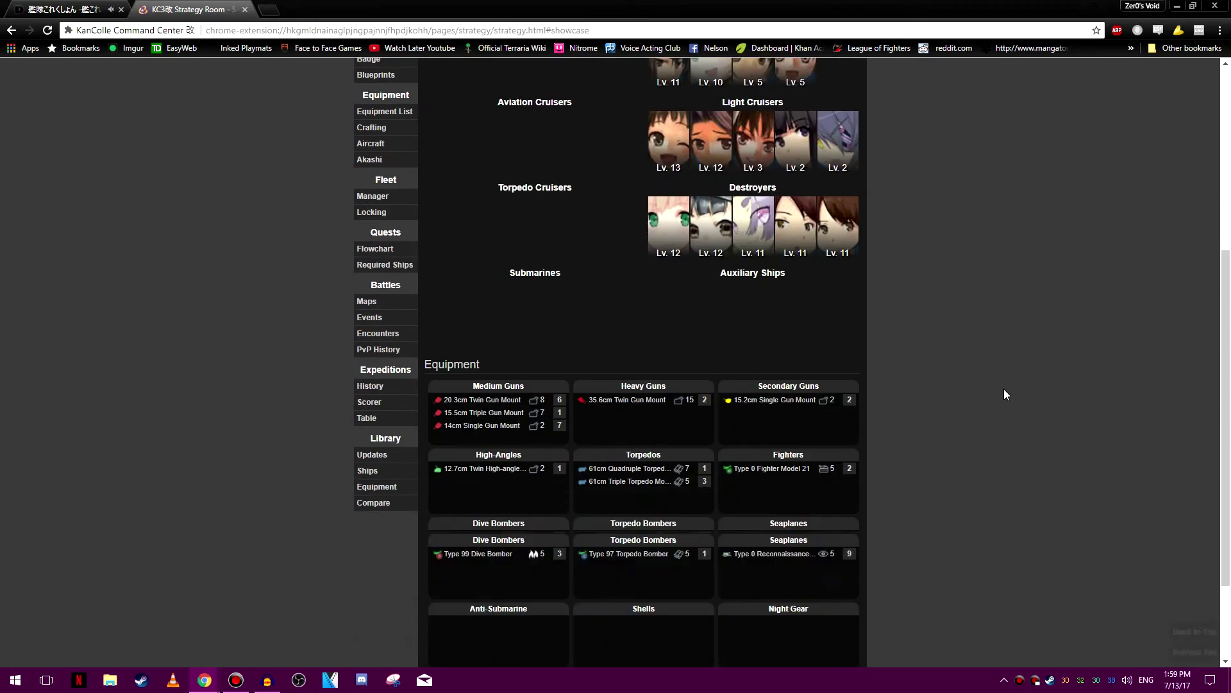
pyautogui.scroll(6, 952, 501)
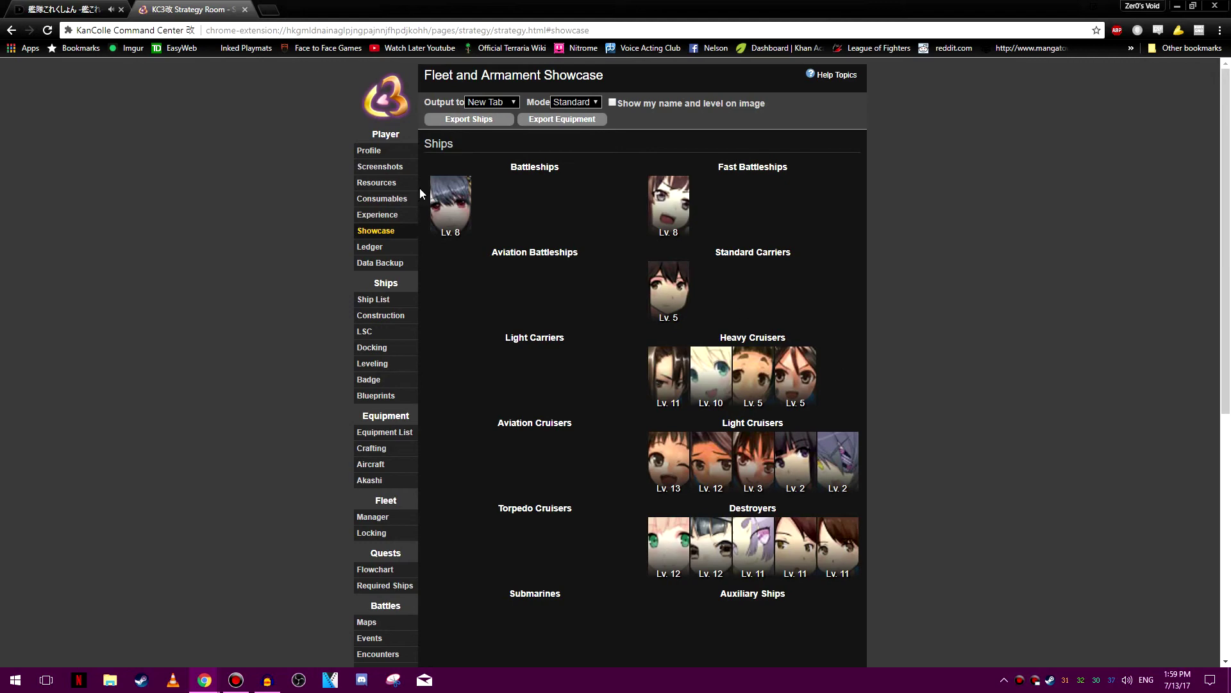
pyautogui.click(370, 249)
pyautogui.scroll(-8, 235, 286)
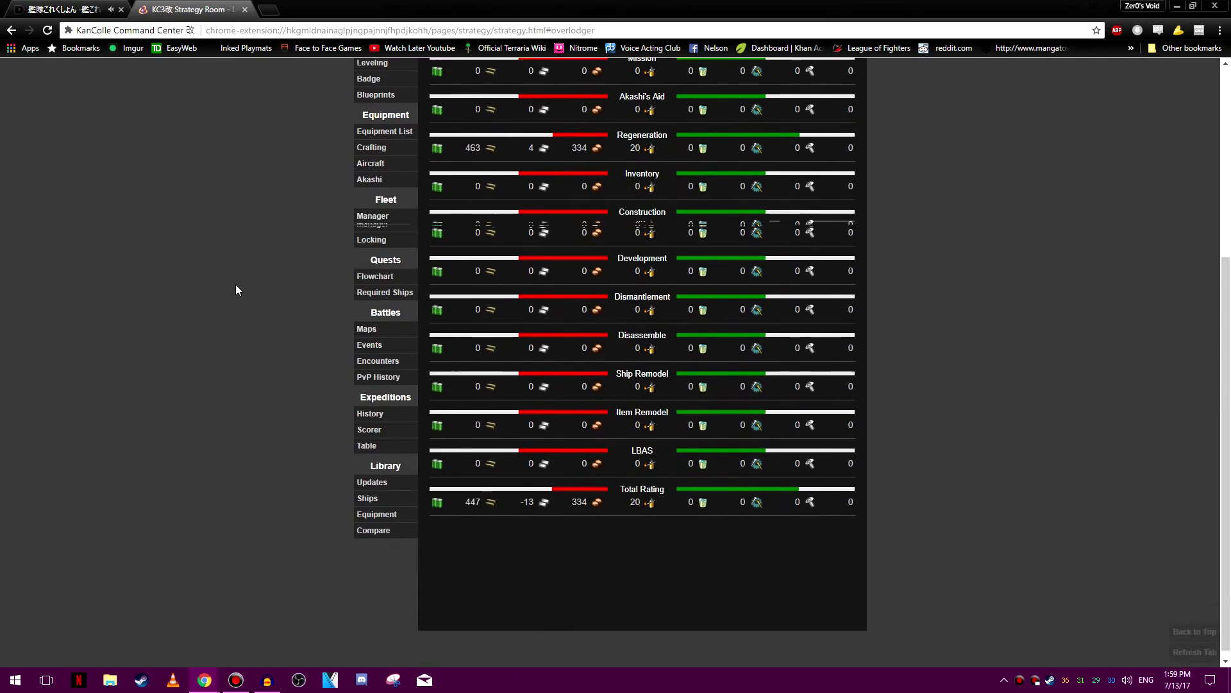
pyautogui.scroll(8, 252, 294)
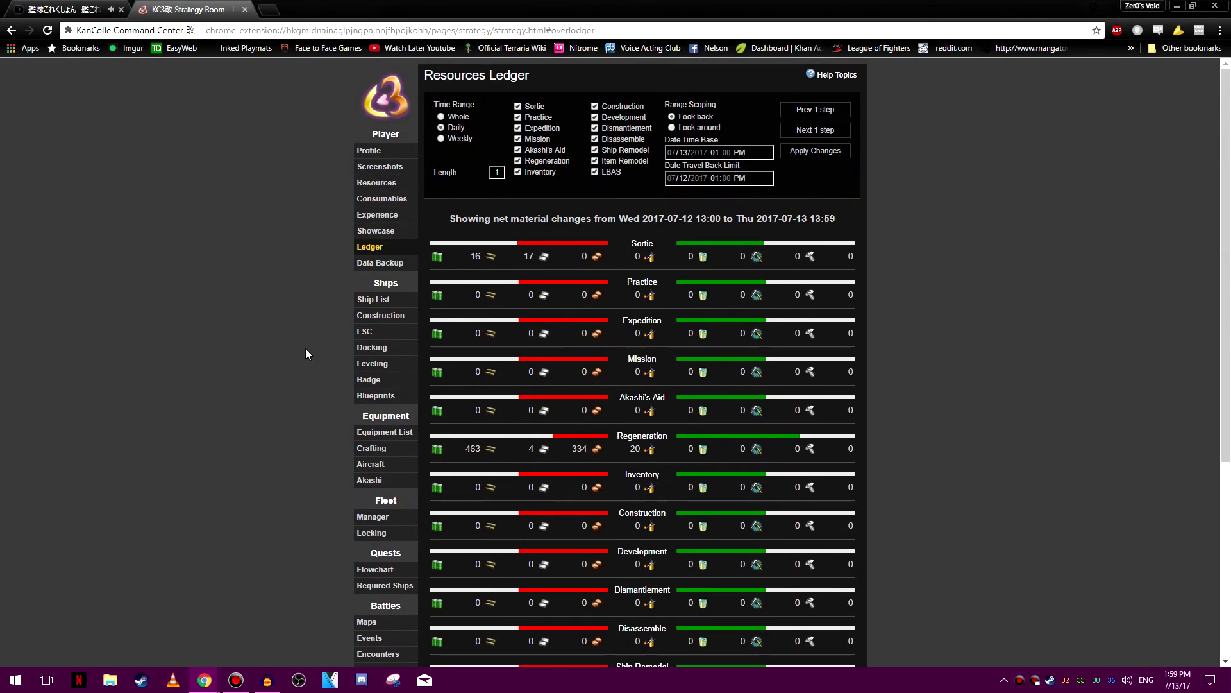
# Scroll through the Ship List of all 50 ships with their stats and equipment.
pyautogui.scroll(-1, 305, 353)
pyautogui.click(367, 243)
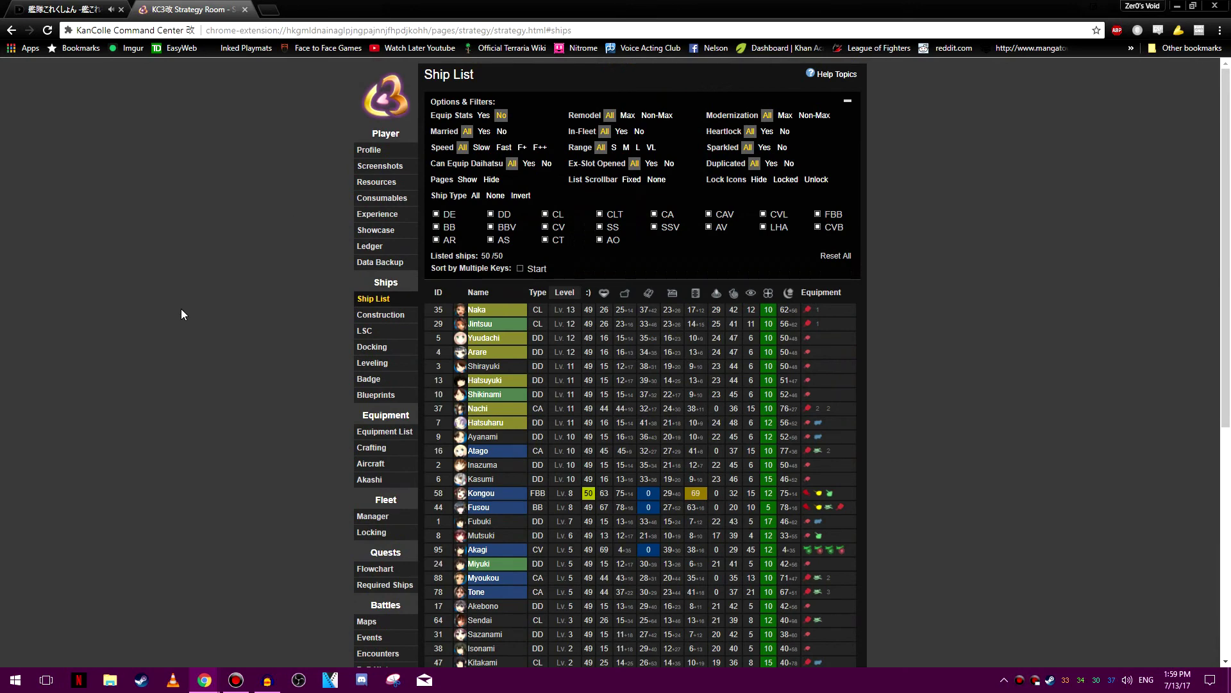
pyautogui.scroll(-6, 213, 275)
pyautogui.scroll(6, 198, 303)
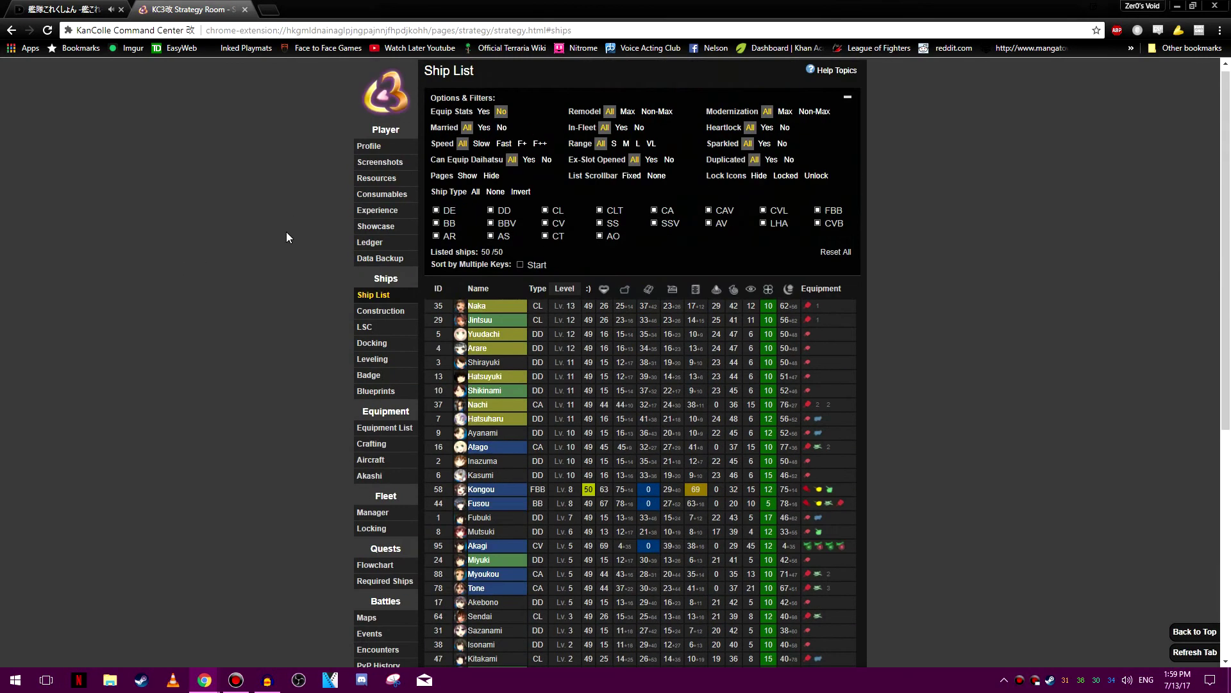
pyautogui.scroll(1, 294, 235)
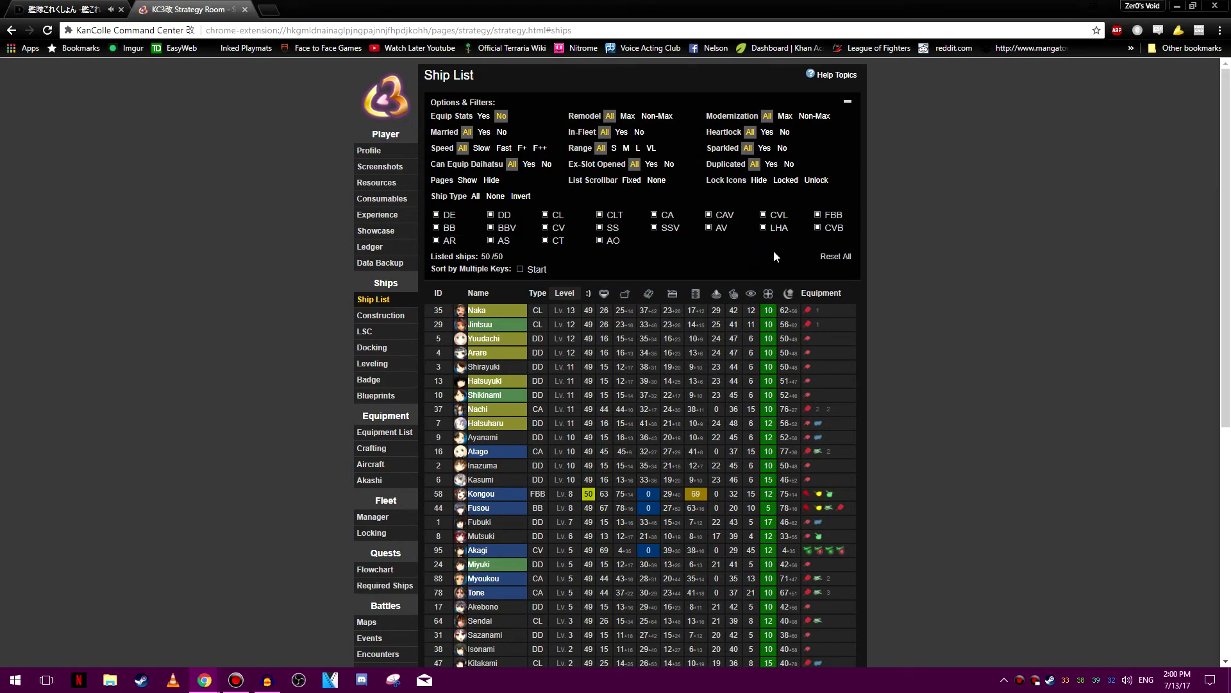
pyautogui.scroll(-6, 956, 501)
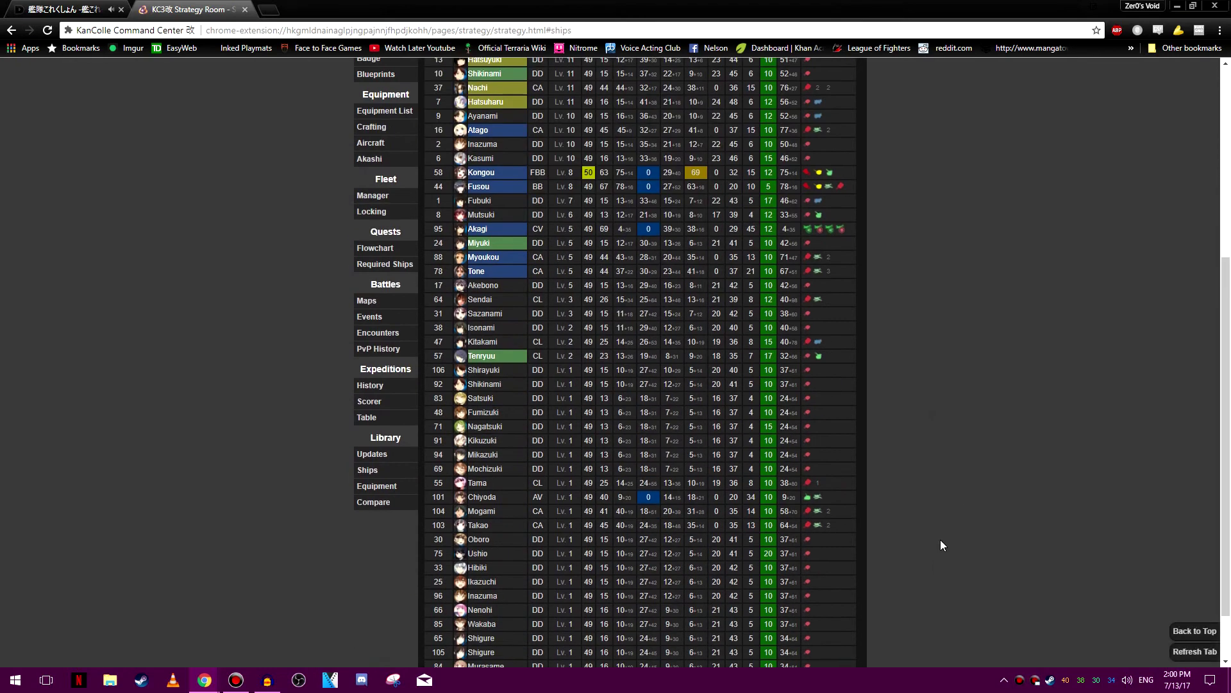
pyautogui.scroll(6, 943, 526)
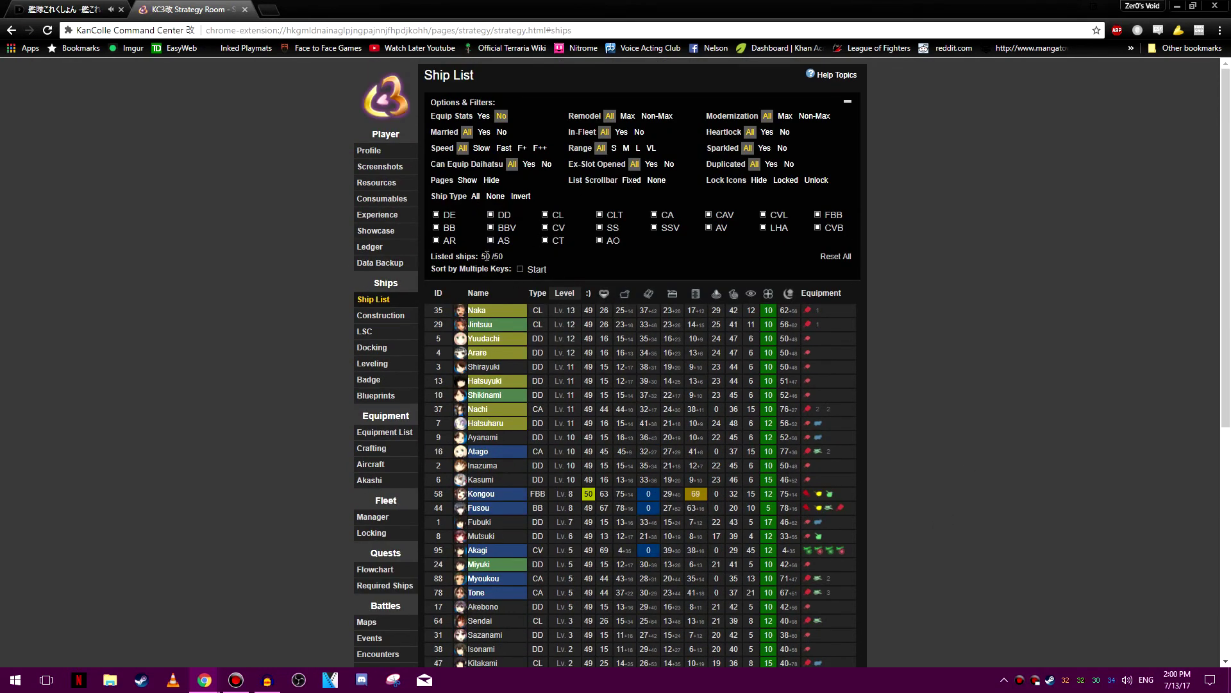
# Review the construction history, highlighting its four construction records.
pyautogui.click(385, 316)
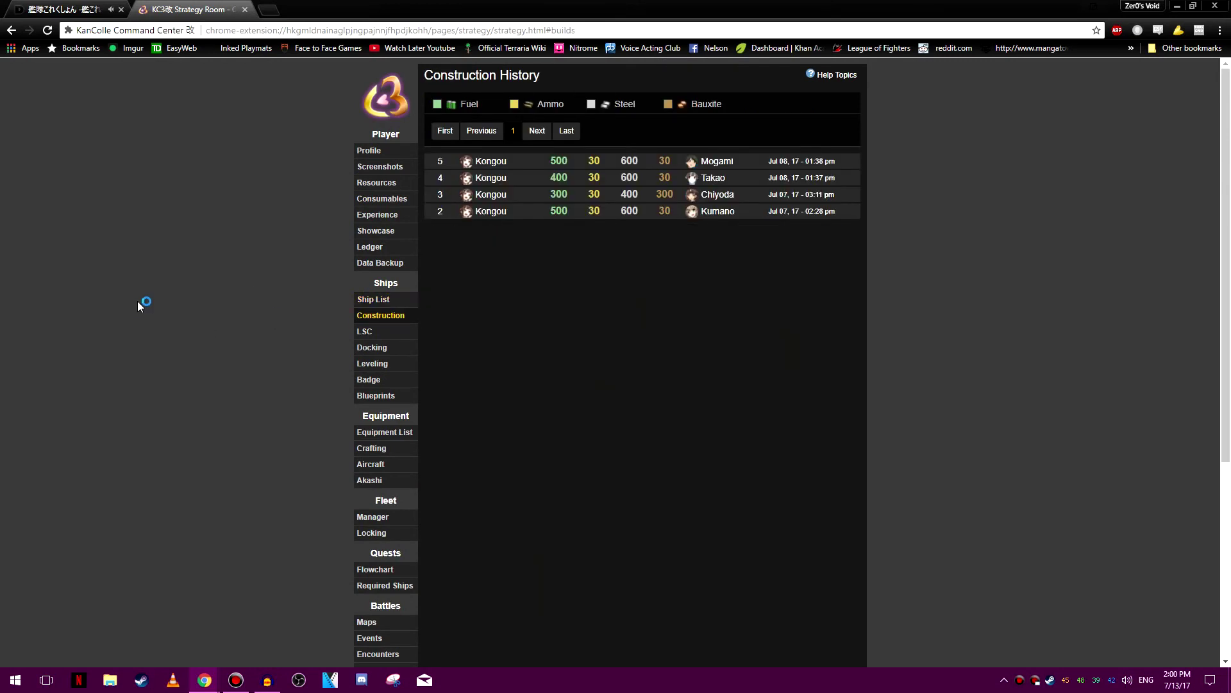
pyautogui.scroll(-1, 211, 279)
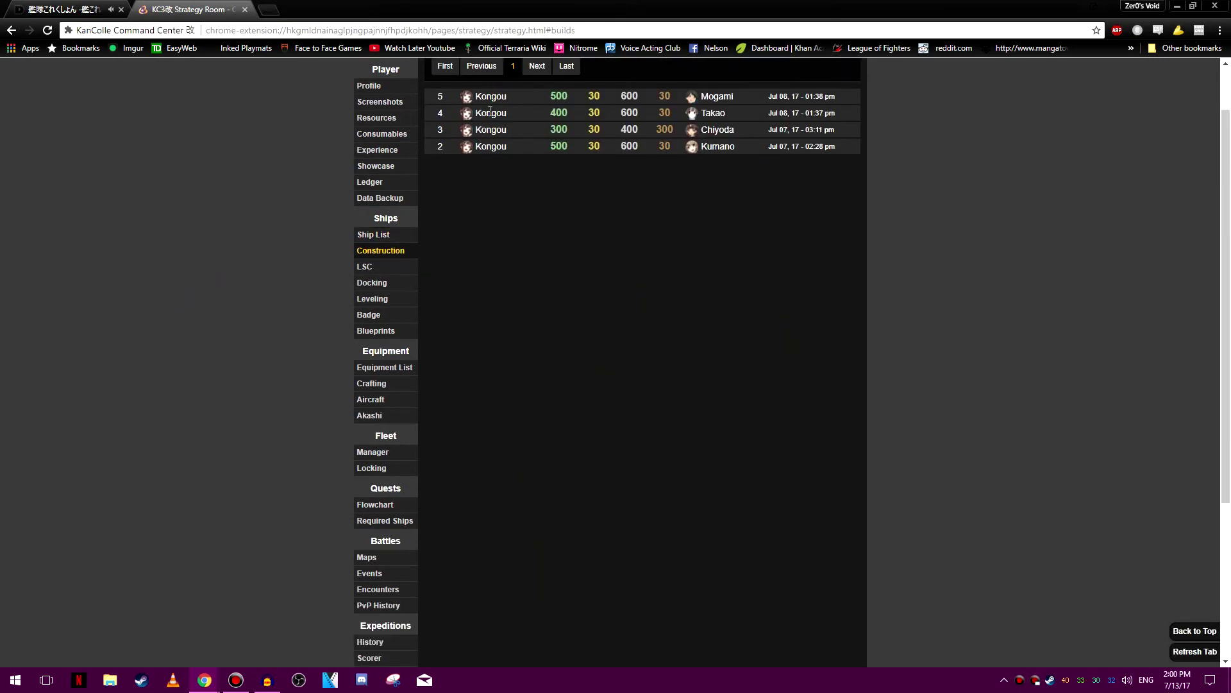
pyautogui.moveTo(495, 99); pyautogui.dragTo(513, 161)
pyautogui.click(518, 166)
pyautogui.moveTo(494, 96); pyautogui.dragTo(502, 187)
pyautogui.click(506, 170)
pyautogui.moveTo(467, 82); pyautogui.dragTo(528, 194)
pyautogui.click(533, 220)
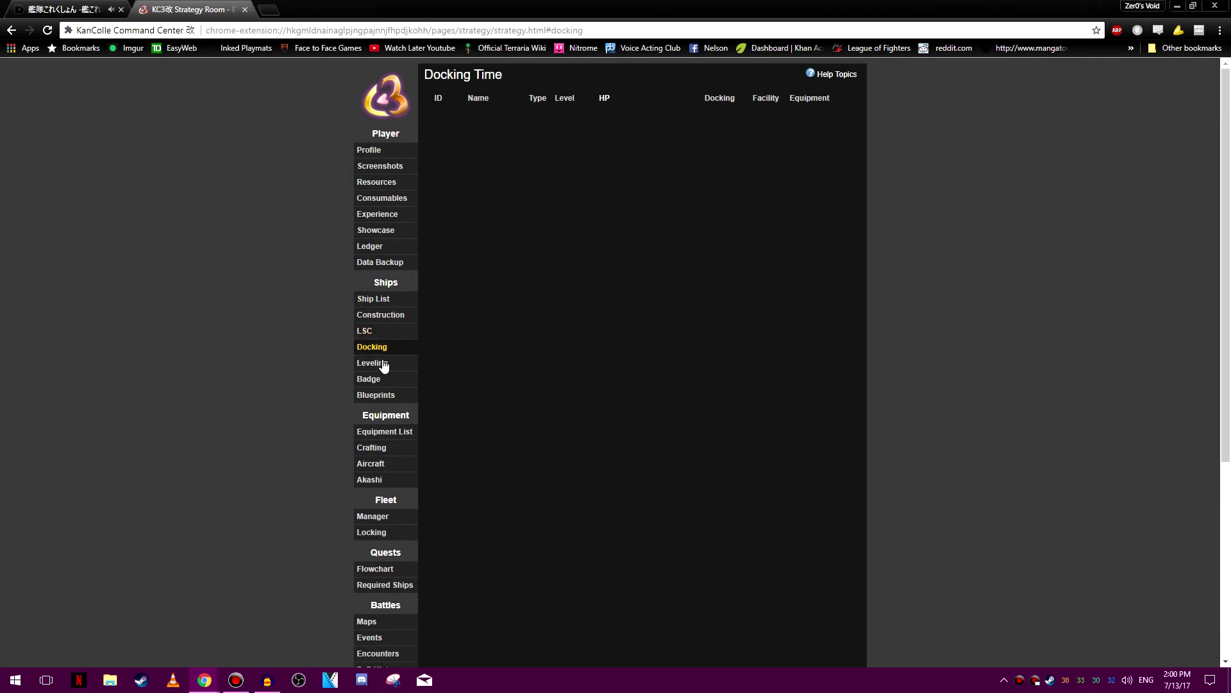
# Visit the leveling goals, badge generator and remodel blueprints pages, ending on the Equipment List.
pyautogui.click(378, 364)
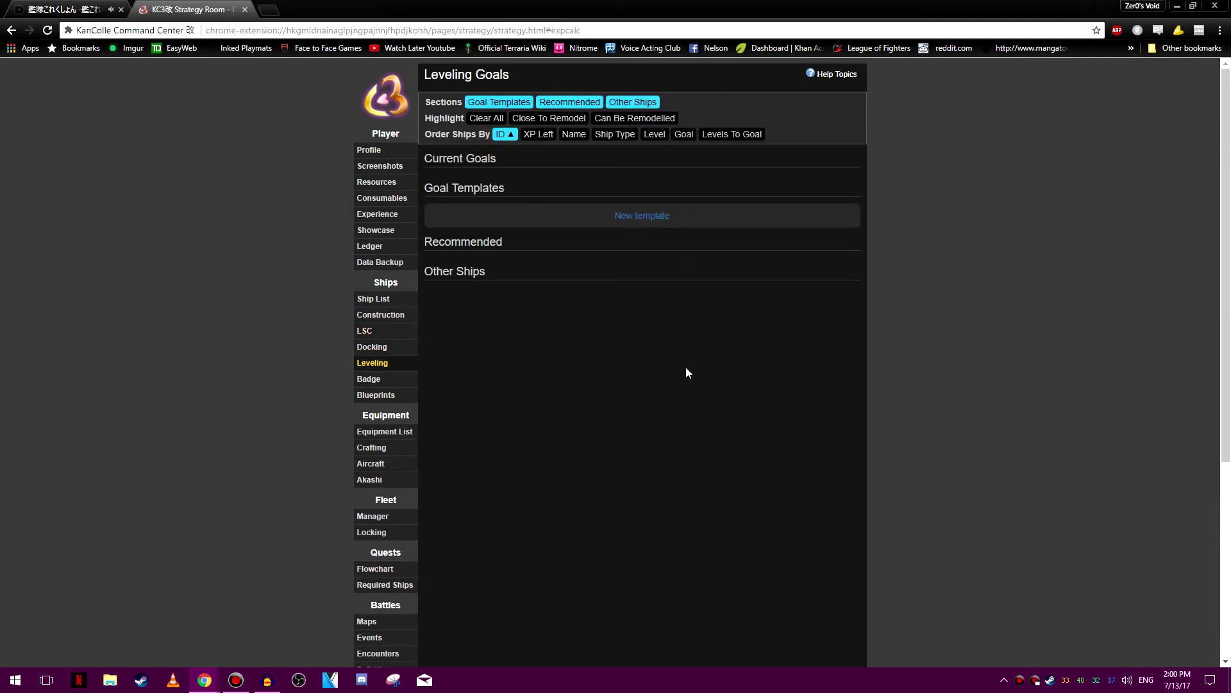
pyautogui.click(394, 384)
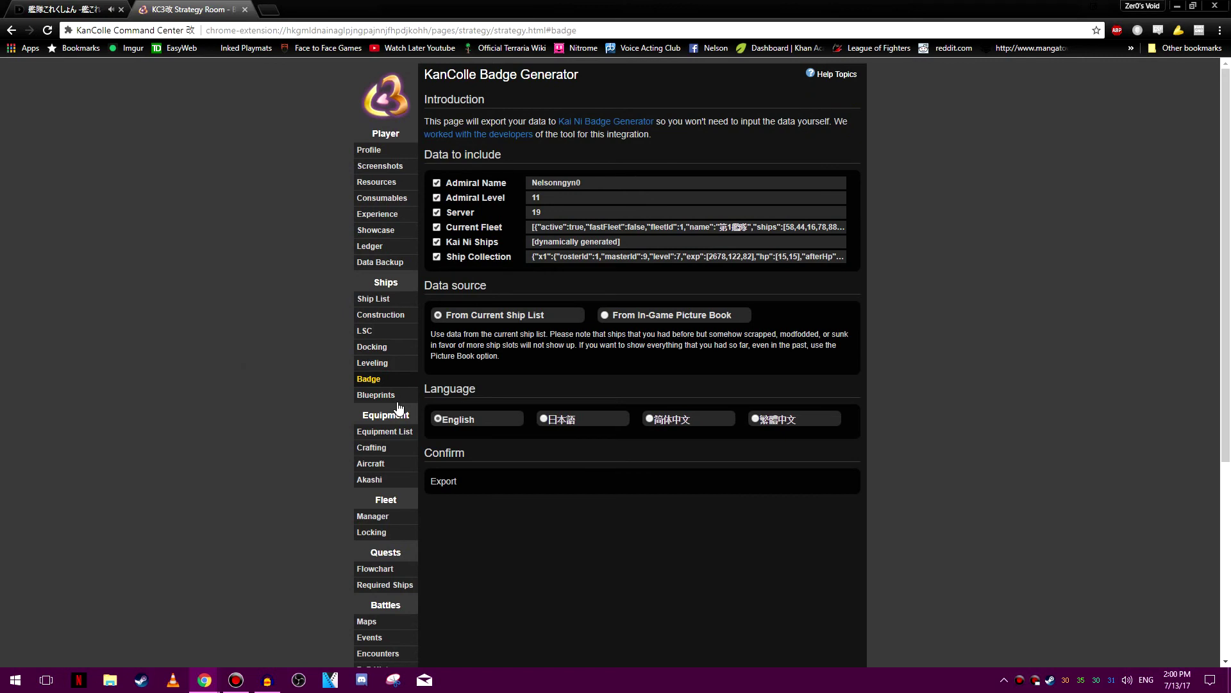
pyautogui.click(384, 395)
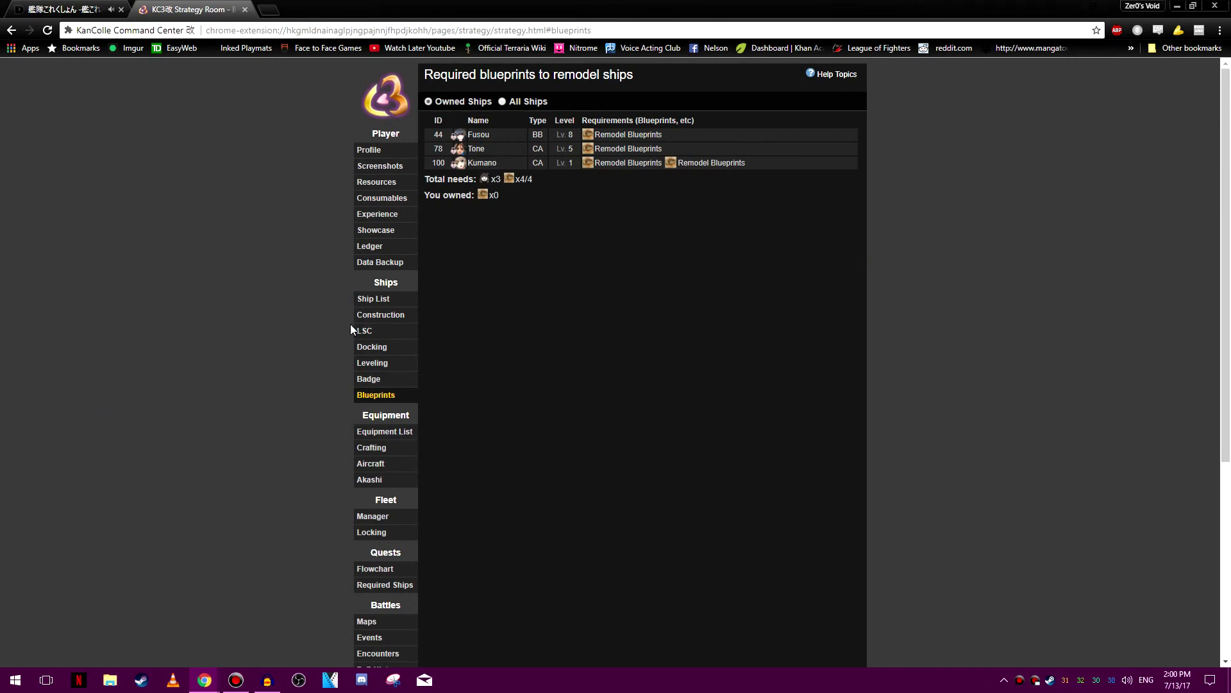
pyautogui.scroll(-3, 385, 288)
pyautogui.click(410, 241)
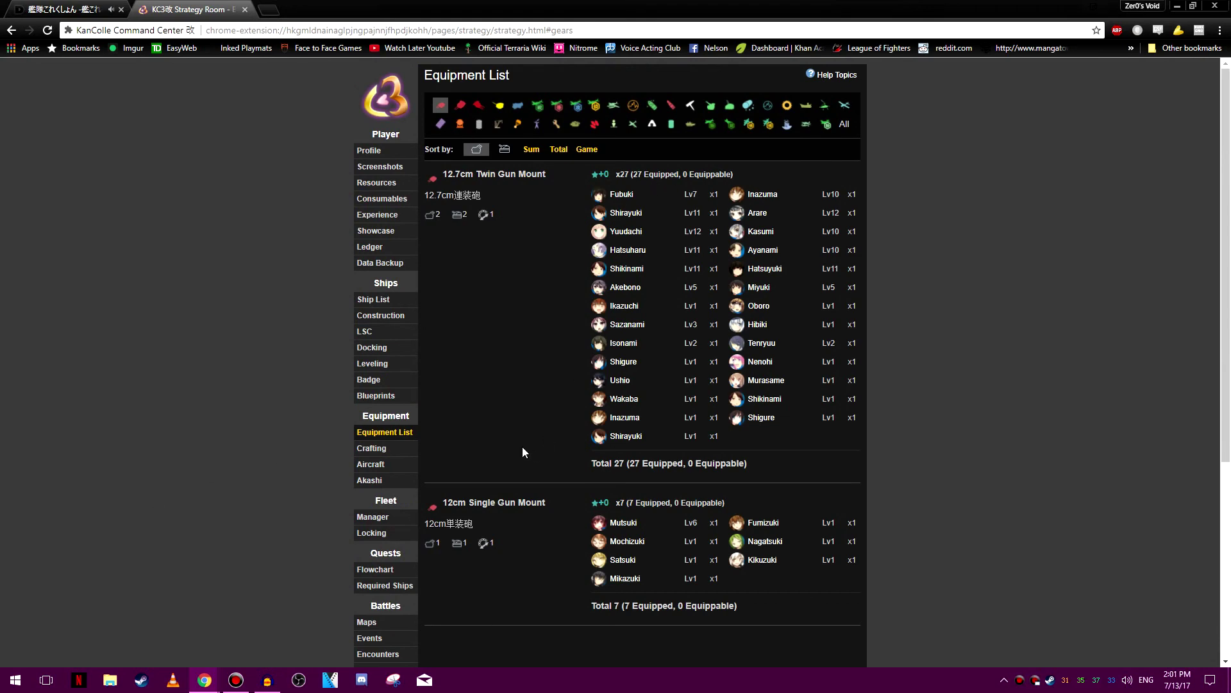
# Check the equipment development history, aircraft proficiency and Akashi's improvement arsenal pages.
pyautogui.scroll(-5, 247, 393)
pyautogui.scroll(3, 472, 316)
pyautogui.click(378, 340)
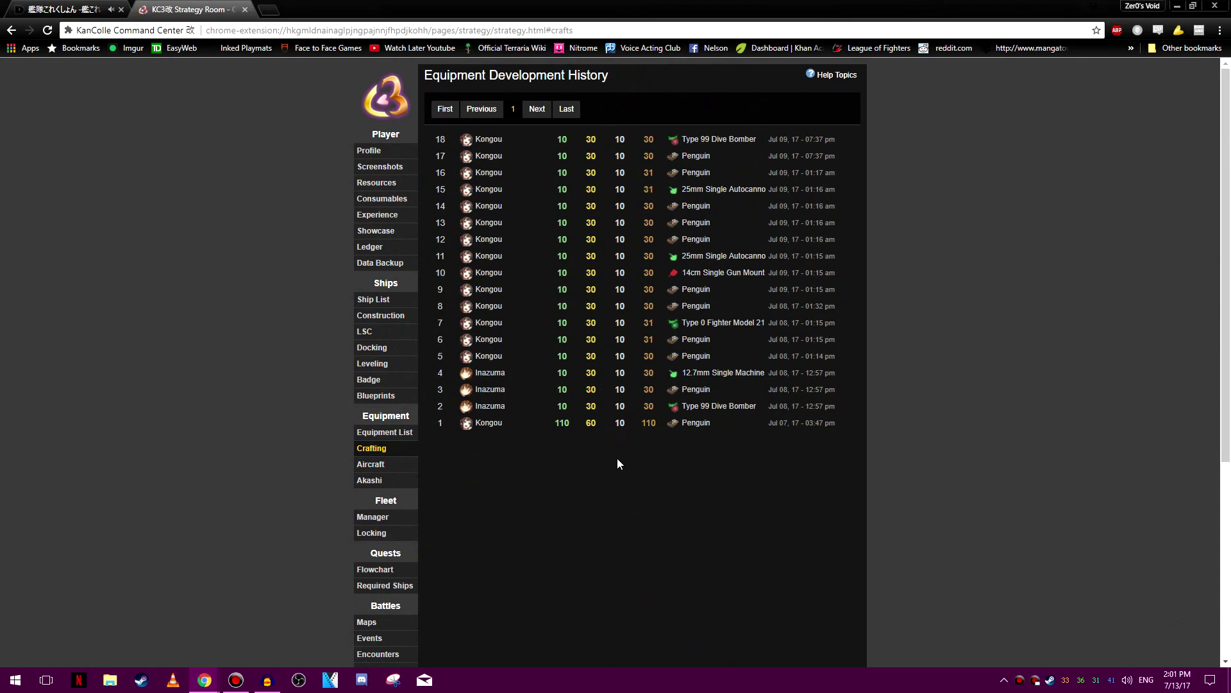
pyautogui.click(379, 465)
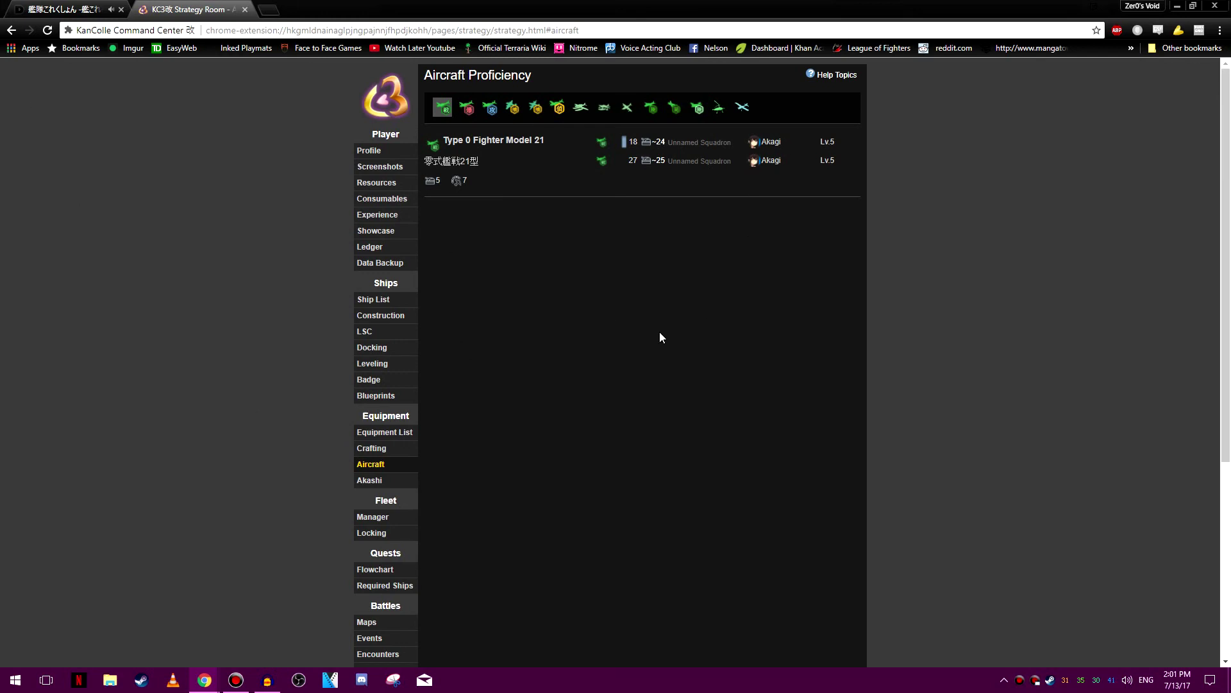
pyautogui.click(371, 481)
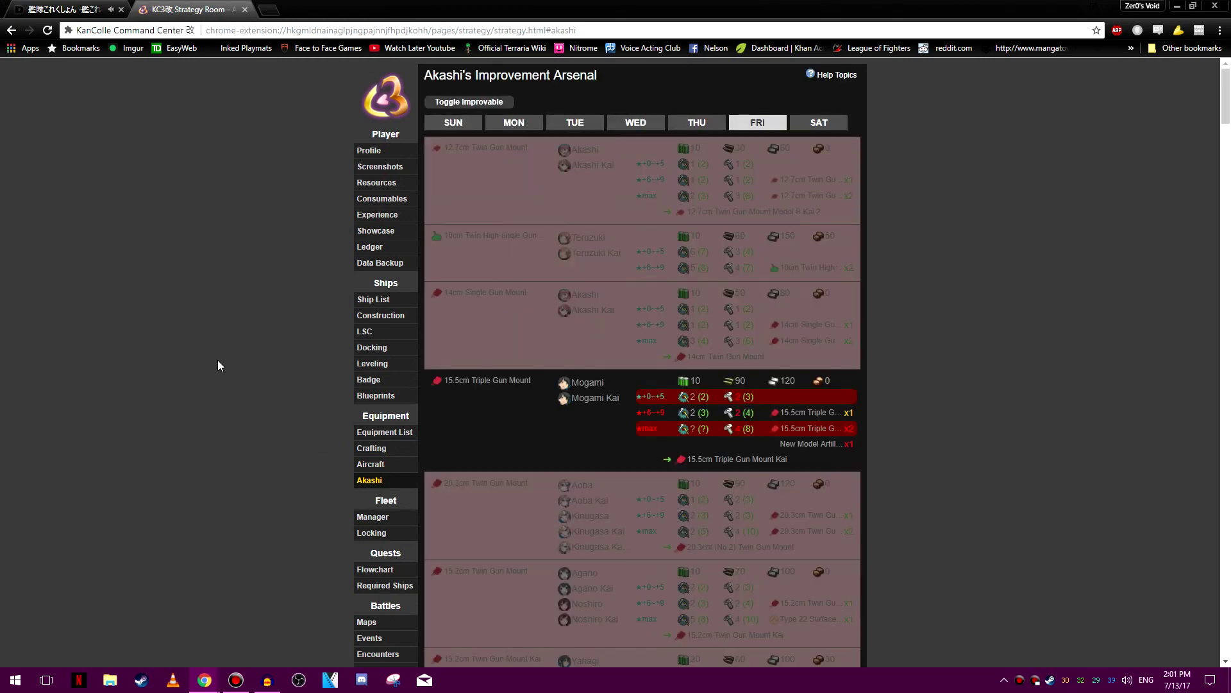
pyautogui.scroll(-5, 217, 357)
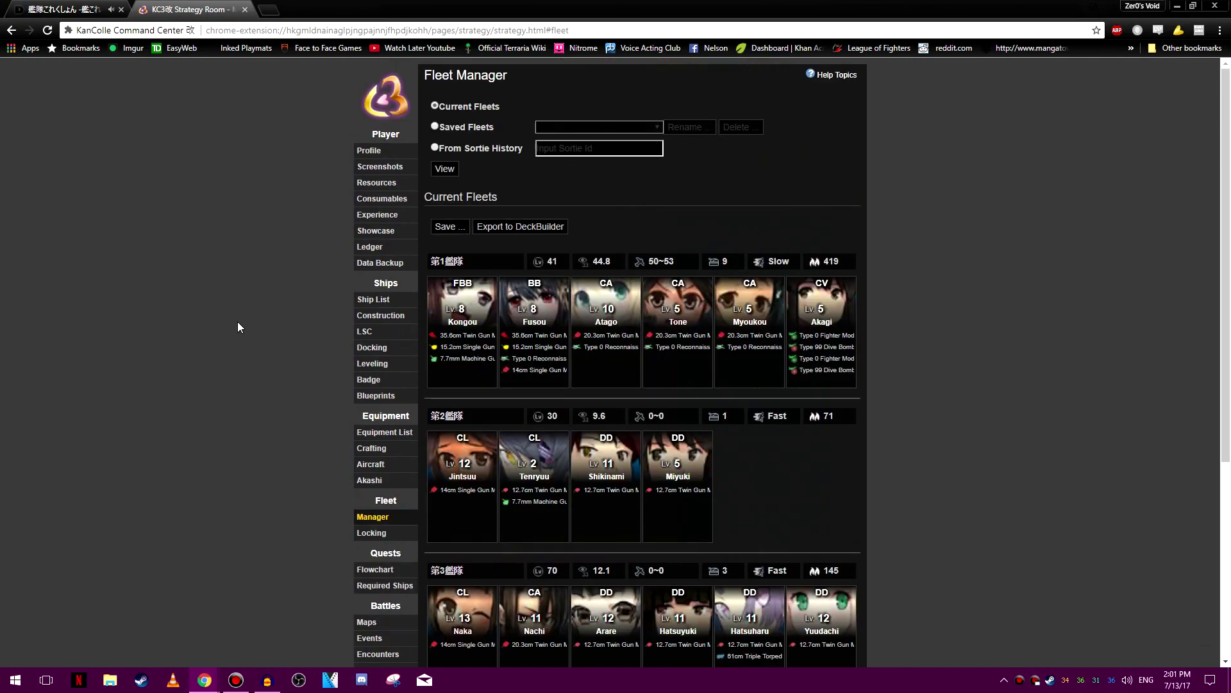
# Scroll through the Fleet Manager's current fleets with each ship's level and equipment.
pyautogui.scroll(-3, 238, 321)
pyautogui.scroll(3, 239, 319)
pyautogui.moveTo(709, 462)
pyautogui.scroll(-1, 885, 465)
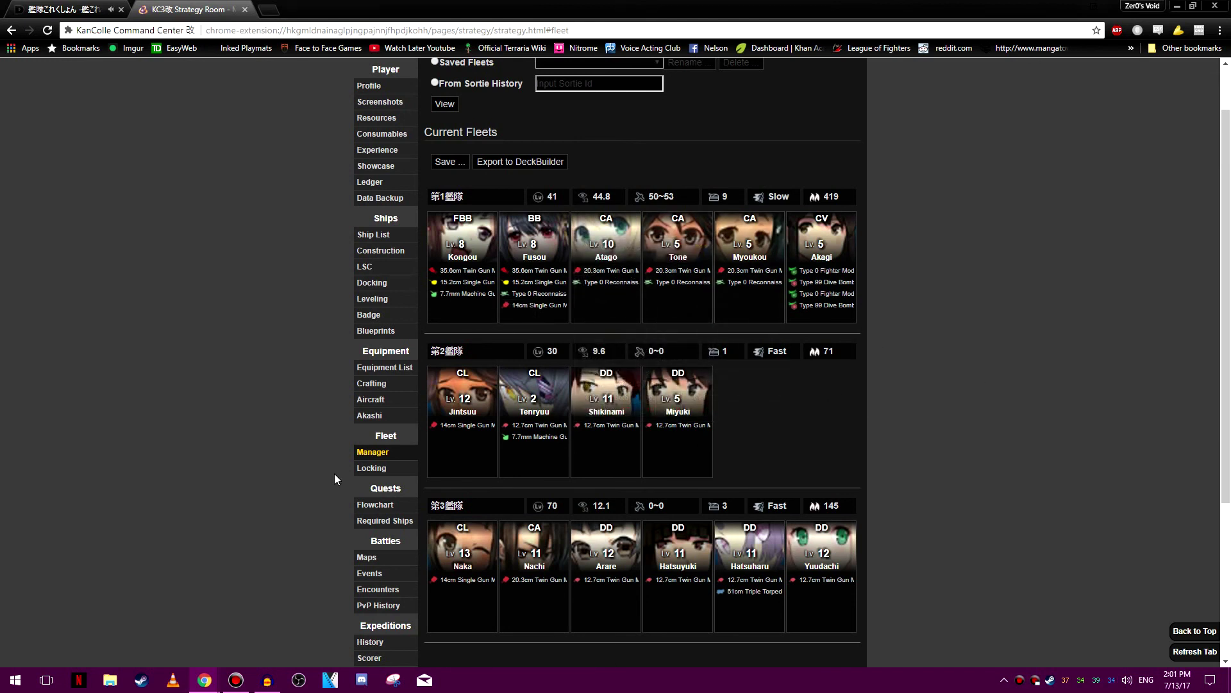
# Look through the Ship Locking Planner page.
pyautogui.click(370, 469)
pyautogui.scroll(-3, 200, 399)
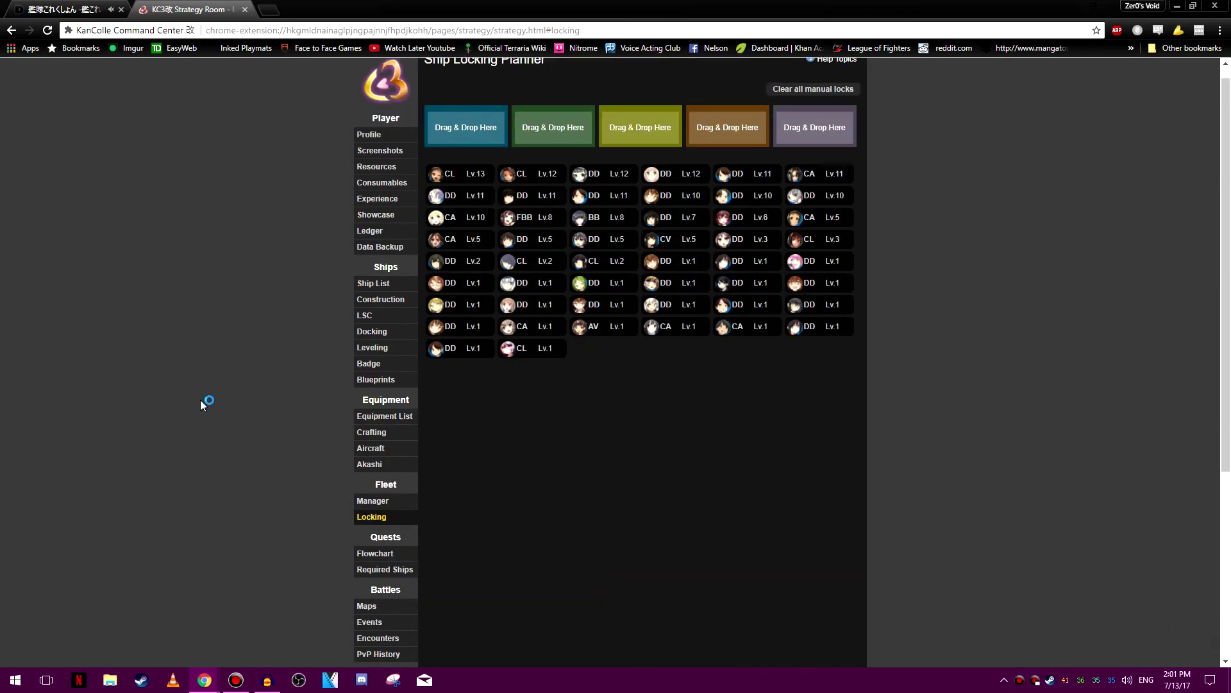
pyautogui.scroll(3, 182, 389)
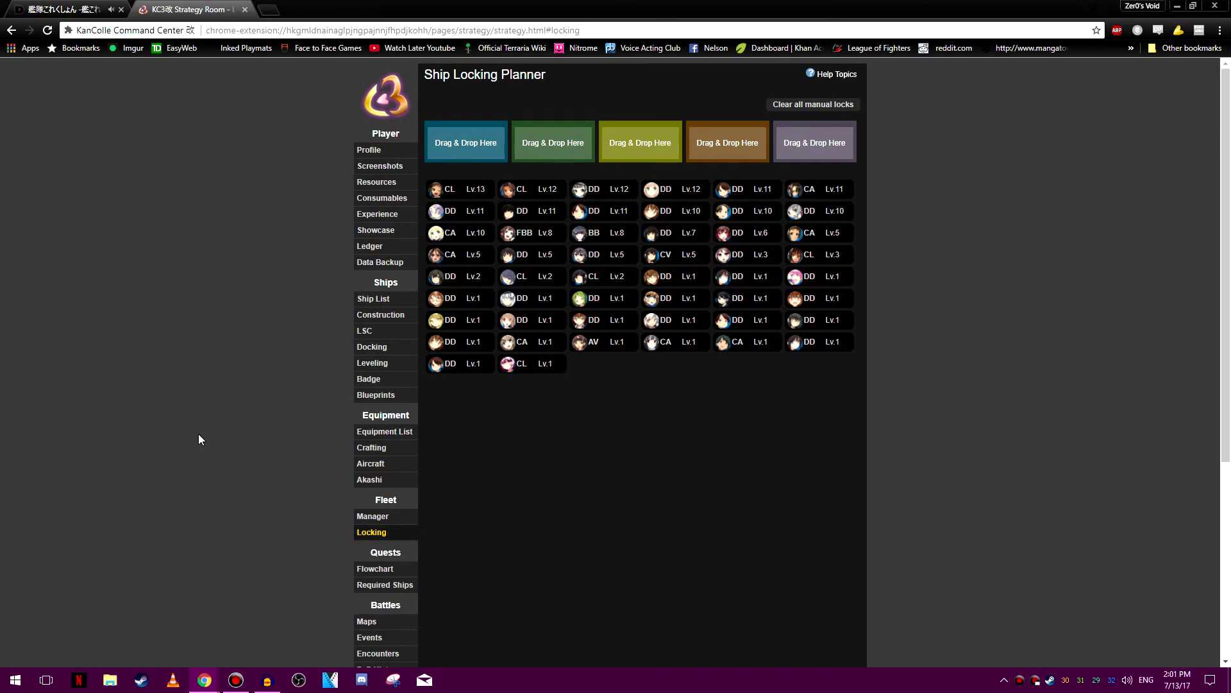
pyautogui.scroll(-3, 199, 434)
# Browse the Quest Flowchart and the list of ships required by quests.
pyautogui.click(401, 376)
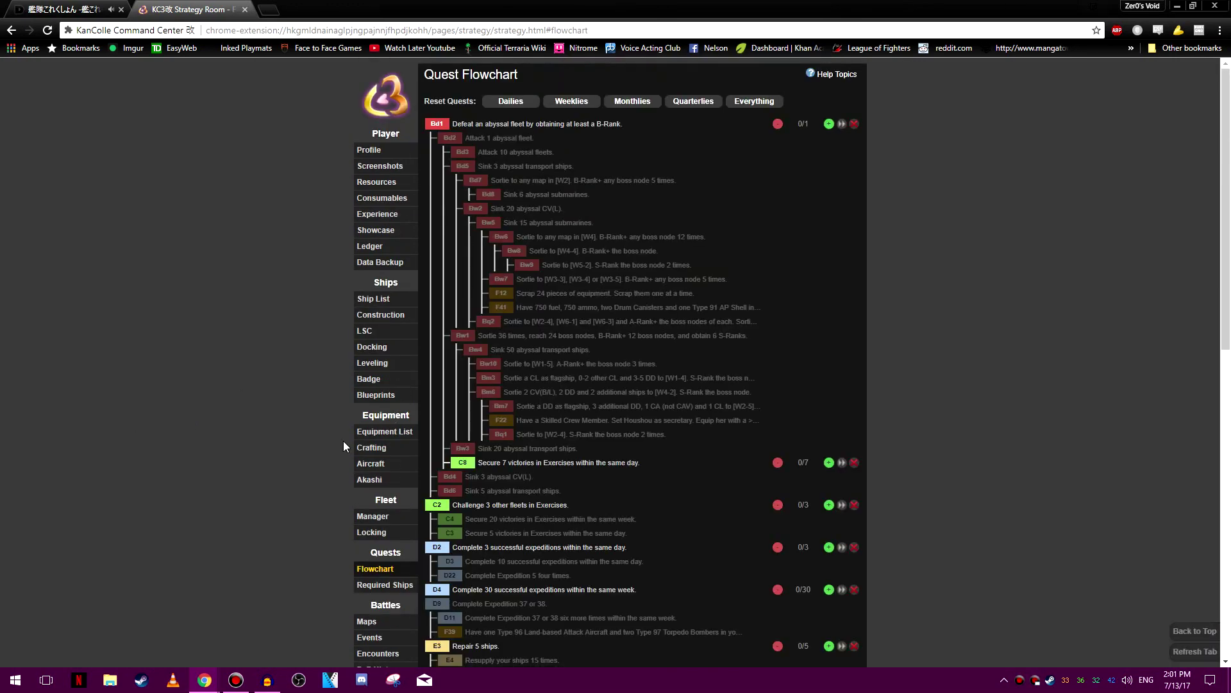
pyautogui.scroll(-10, 193, 381)
pyautogui.scroll(10, 200, 381)
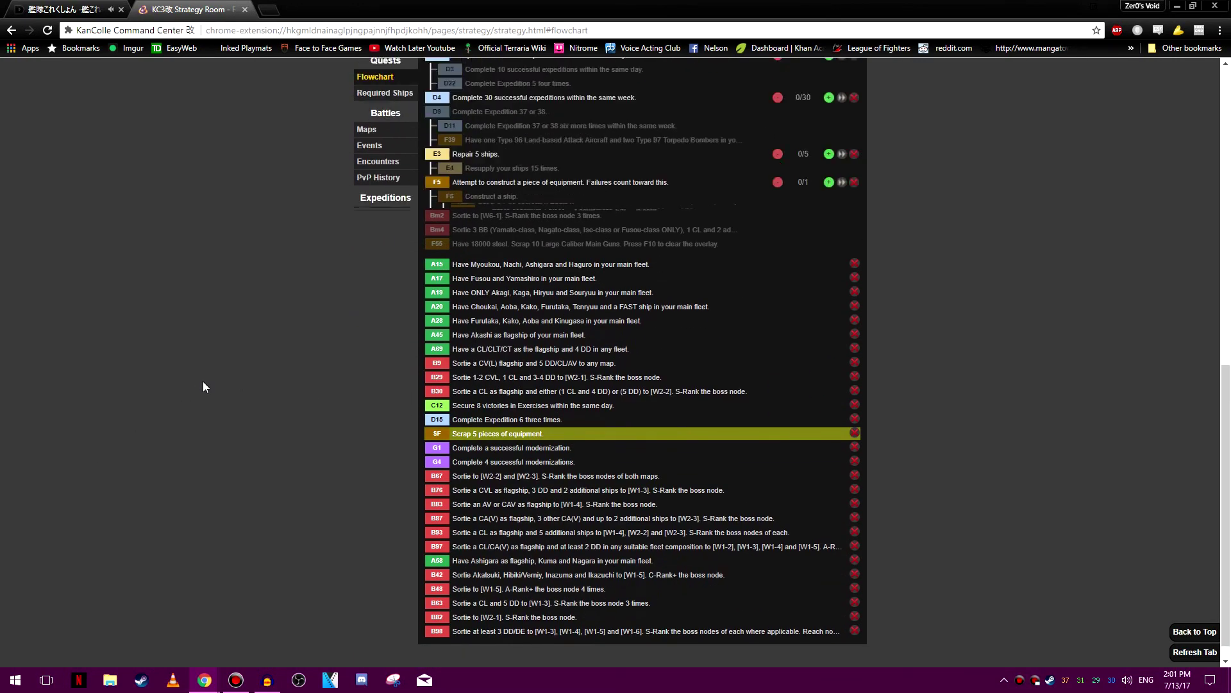
pyautogui.scroll(-4, 203, 381)
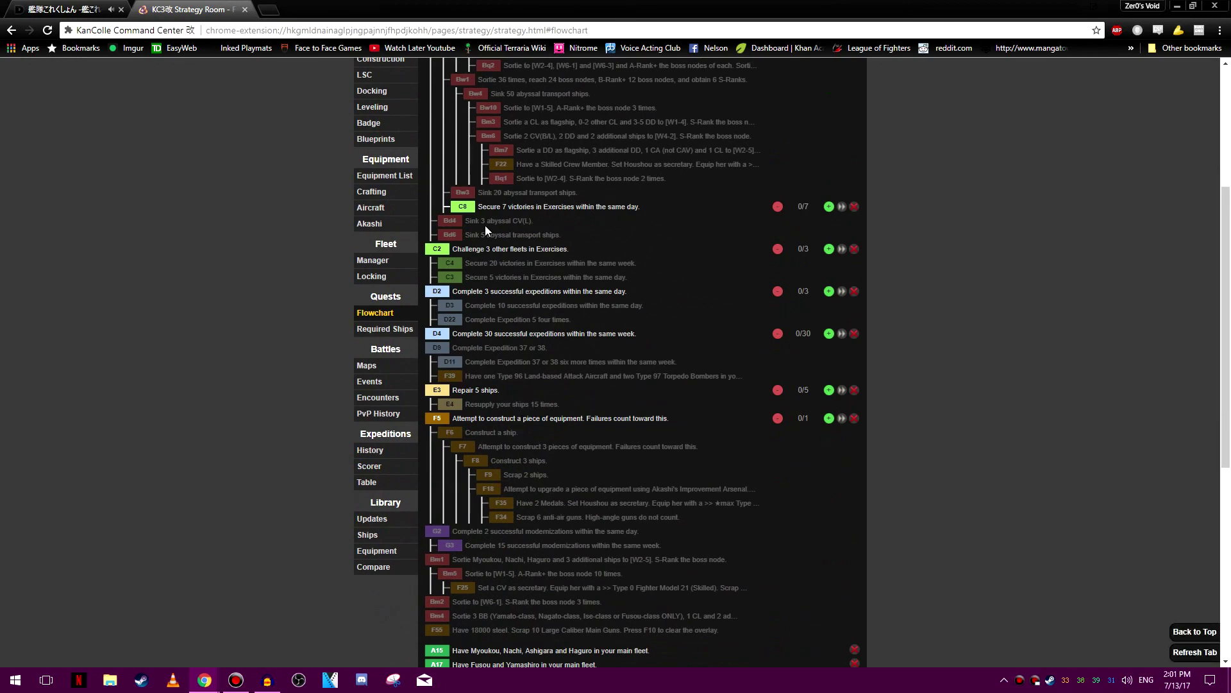
pyautogui.click(389, 338)
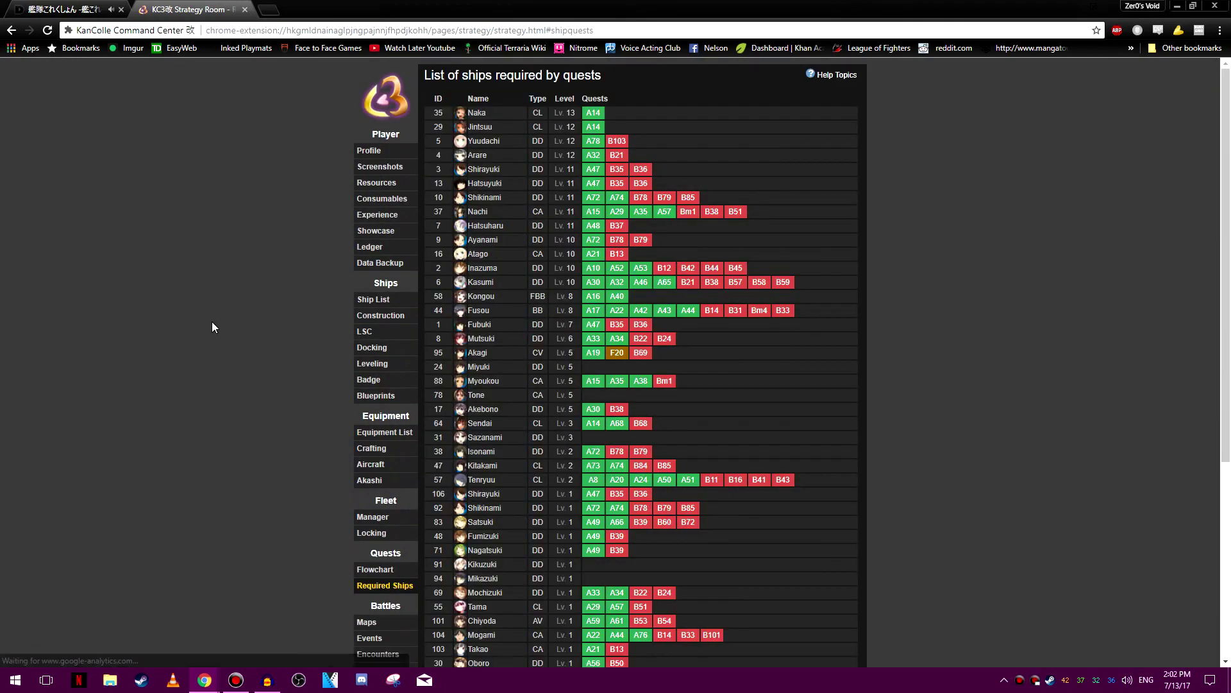
pyautogui.scroll(-5, 217, 314)
pyautogui.scroll(5, 218, 313)
pyautogui.scroll(-2, 217, 313)
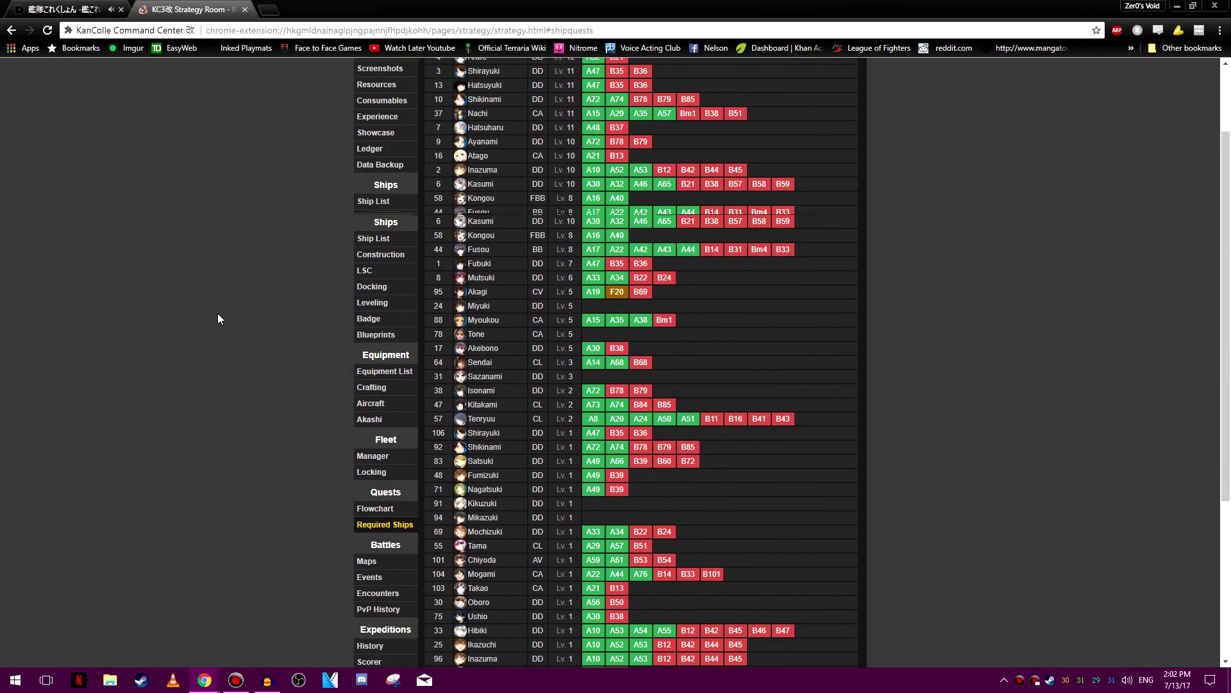
pyautogui.scroll(2, 217, 313)
pyautogui.scroll(-5, 218, 313)
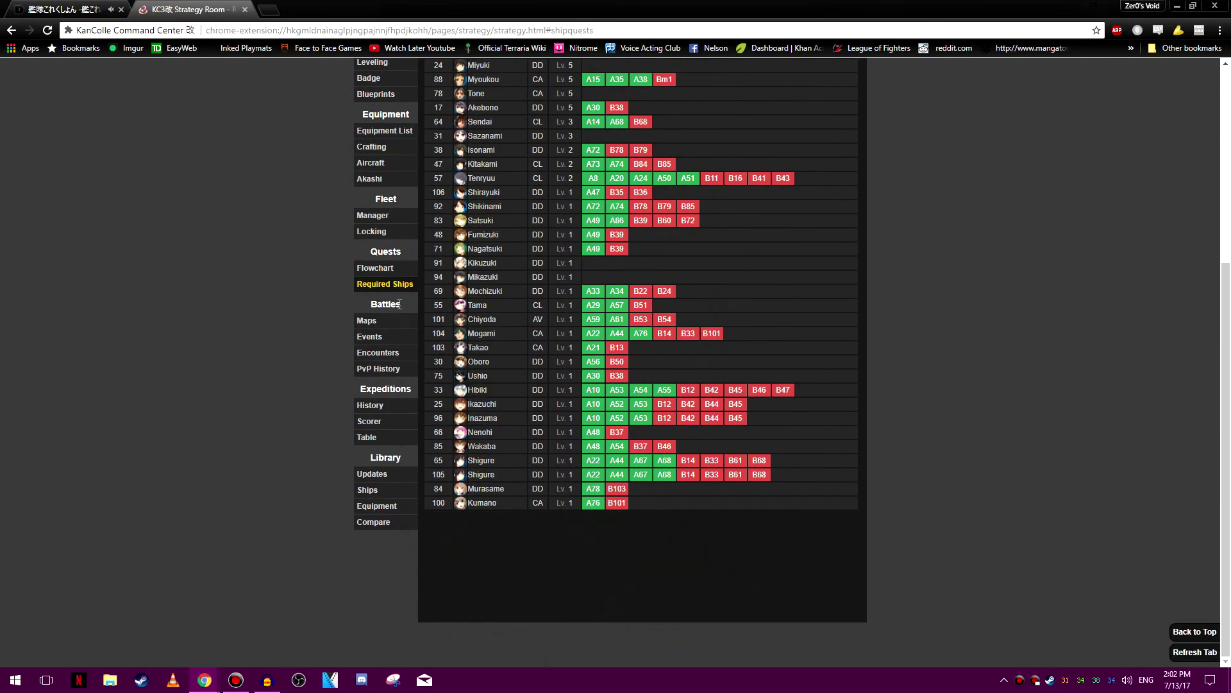
# View the sortie history by map and the Expedition Scorer, then return to the game tab.
pyautogui.click(383, 321)
pyautogui.scroll(-3, 397, 417)
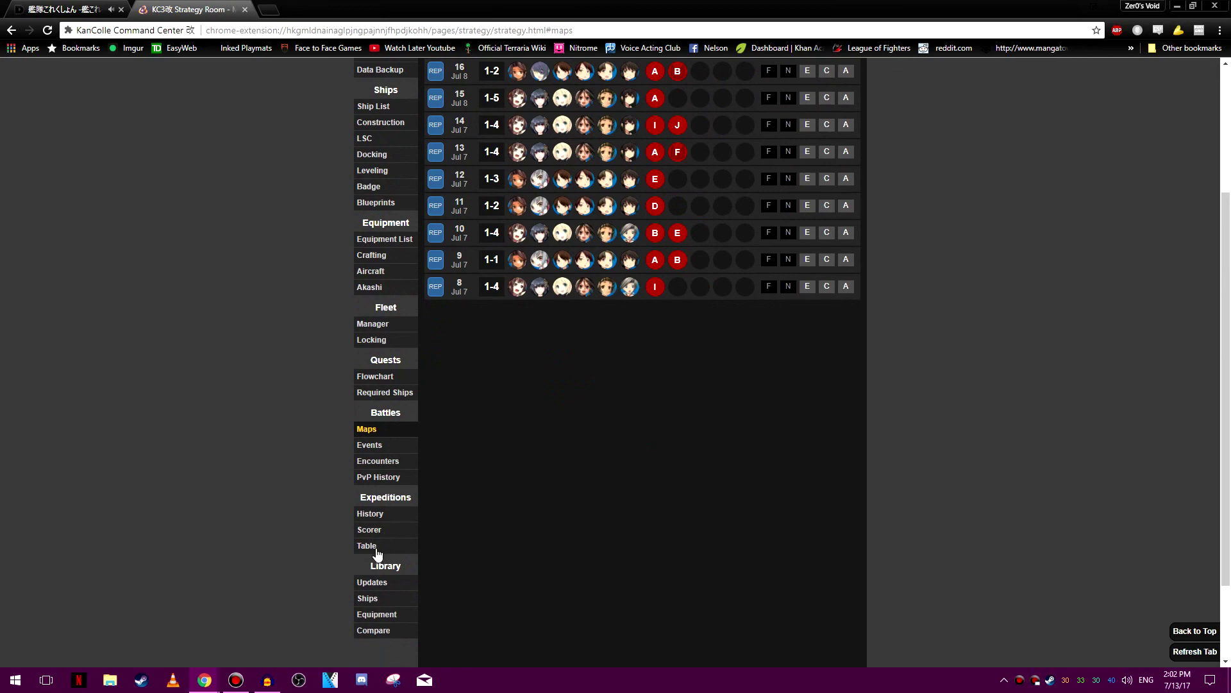
pyautogui.click(370, 530)
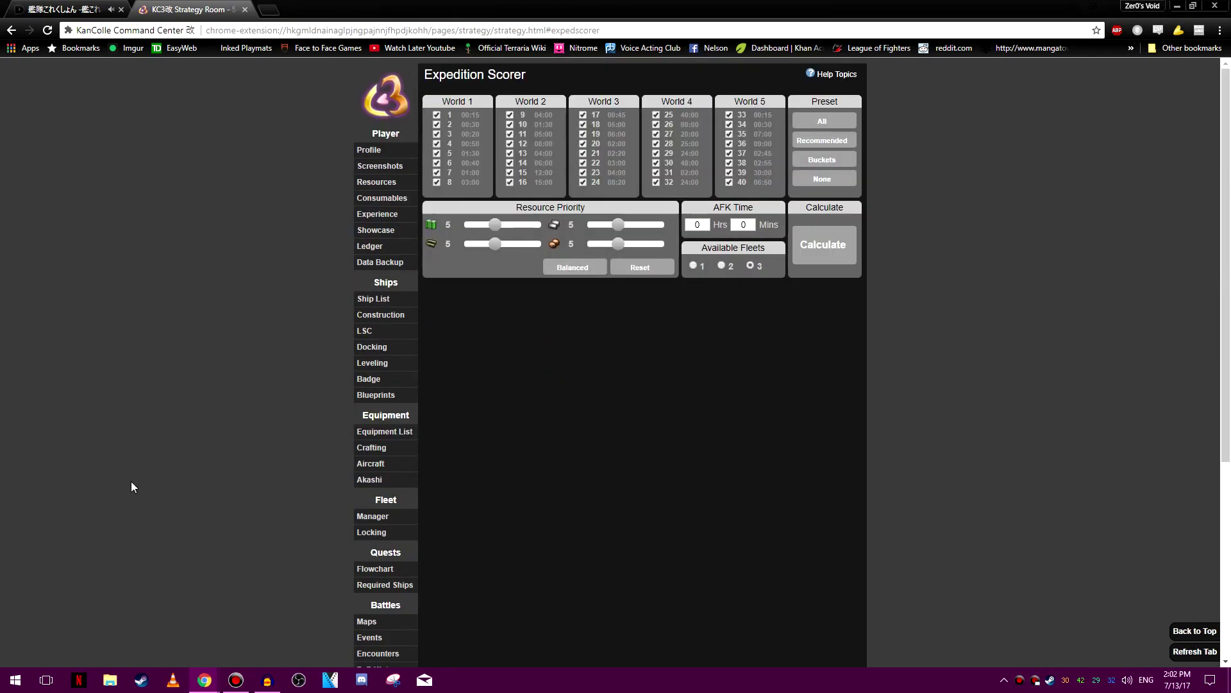
pyautogui.scroll(-5, 197, 432)
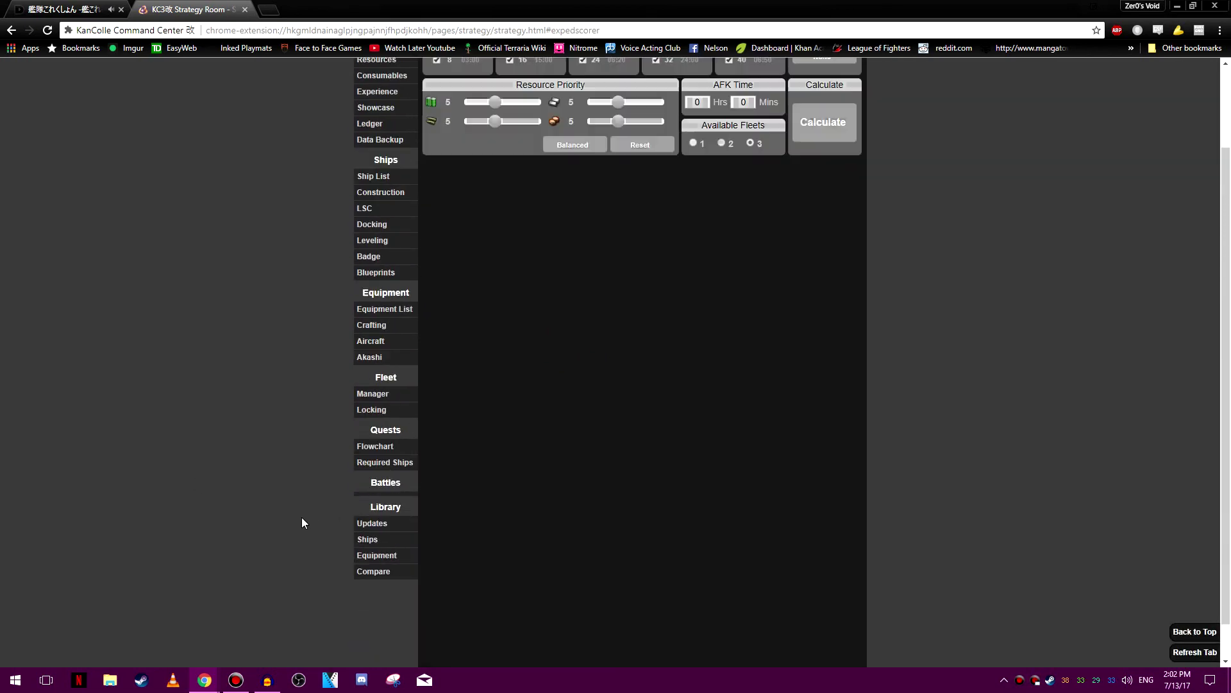
pyautogui.scroll(3, 302, 523)
pyautogui.hotkey('ctrl', 'Tab')
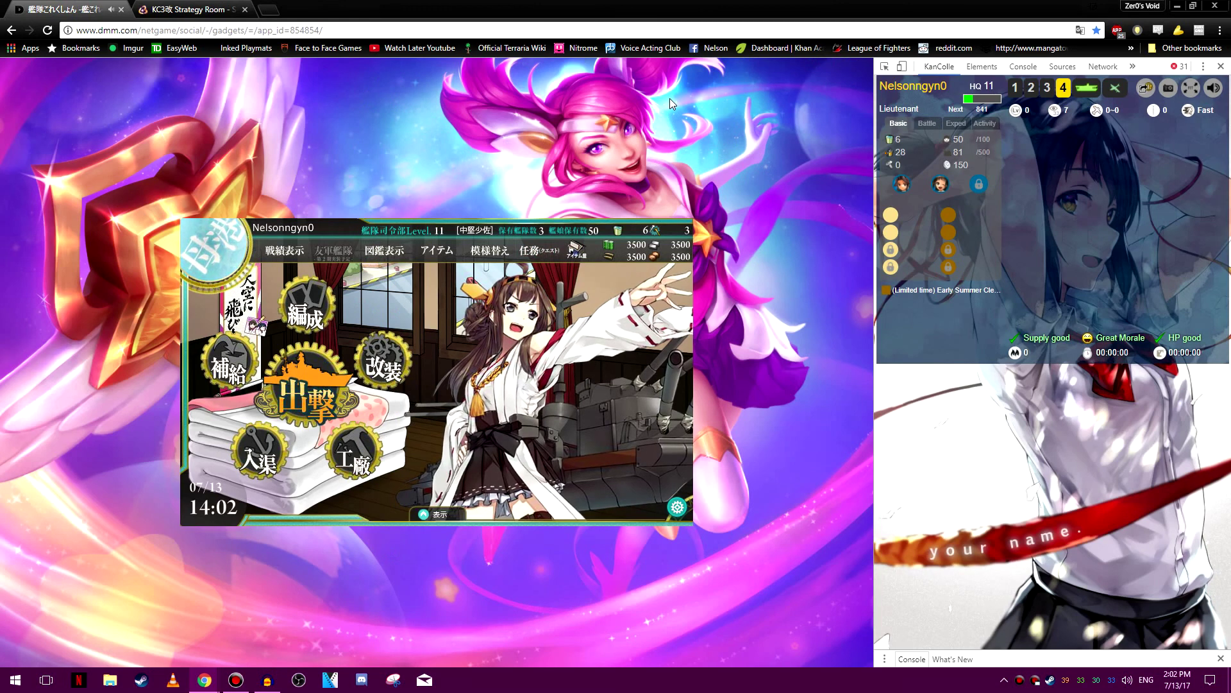